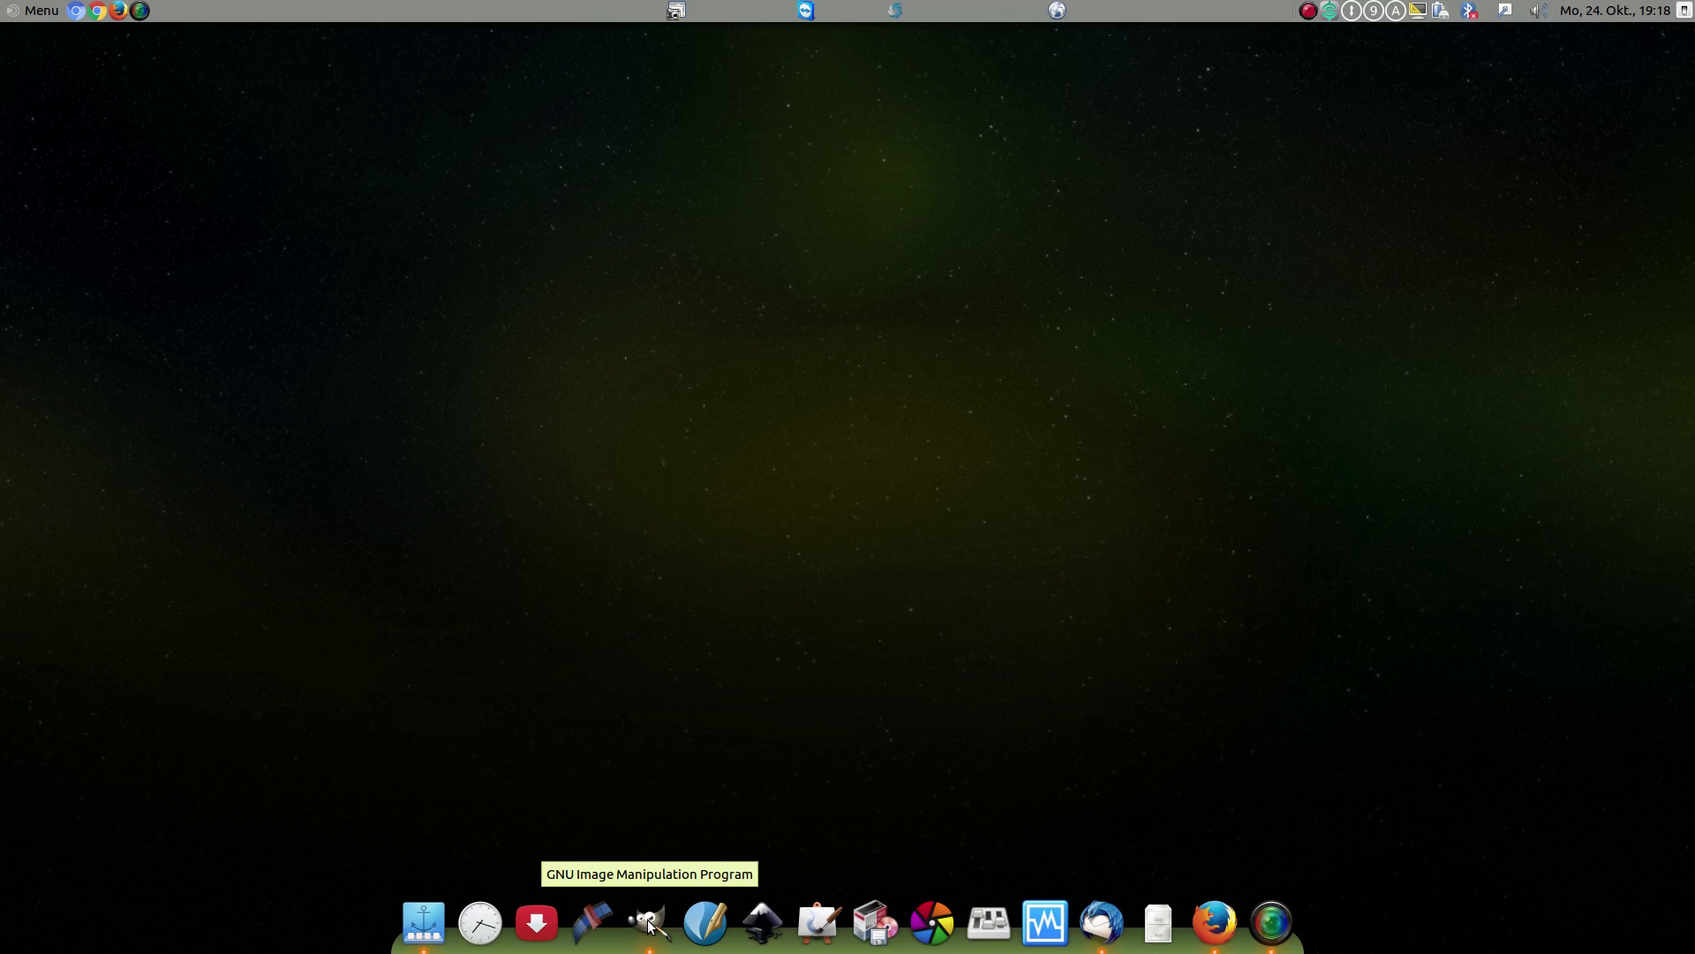
Launch GIMP with the bearded old man's portrait loaded
click(649, 925)
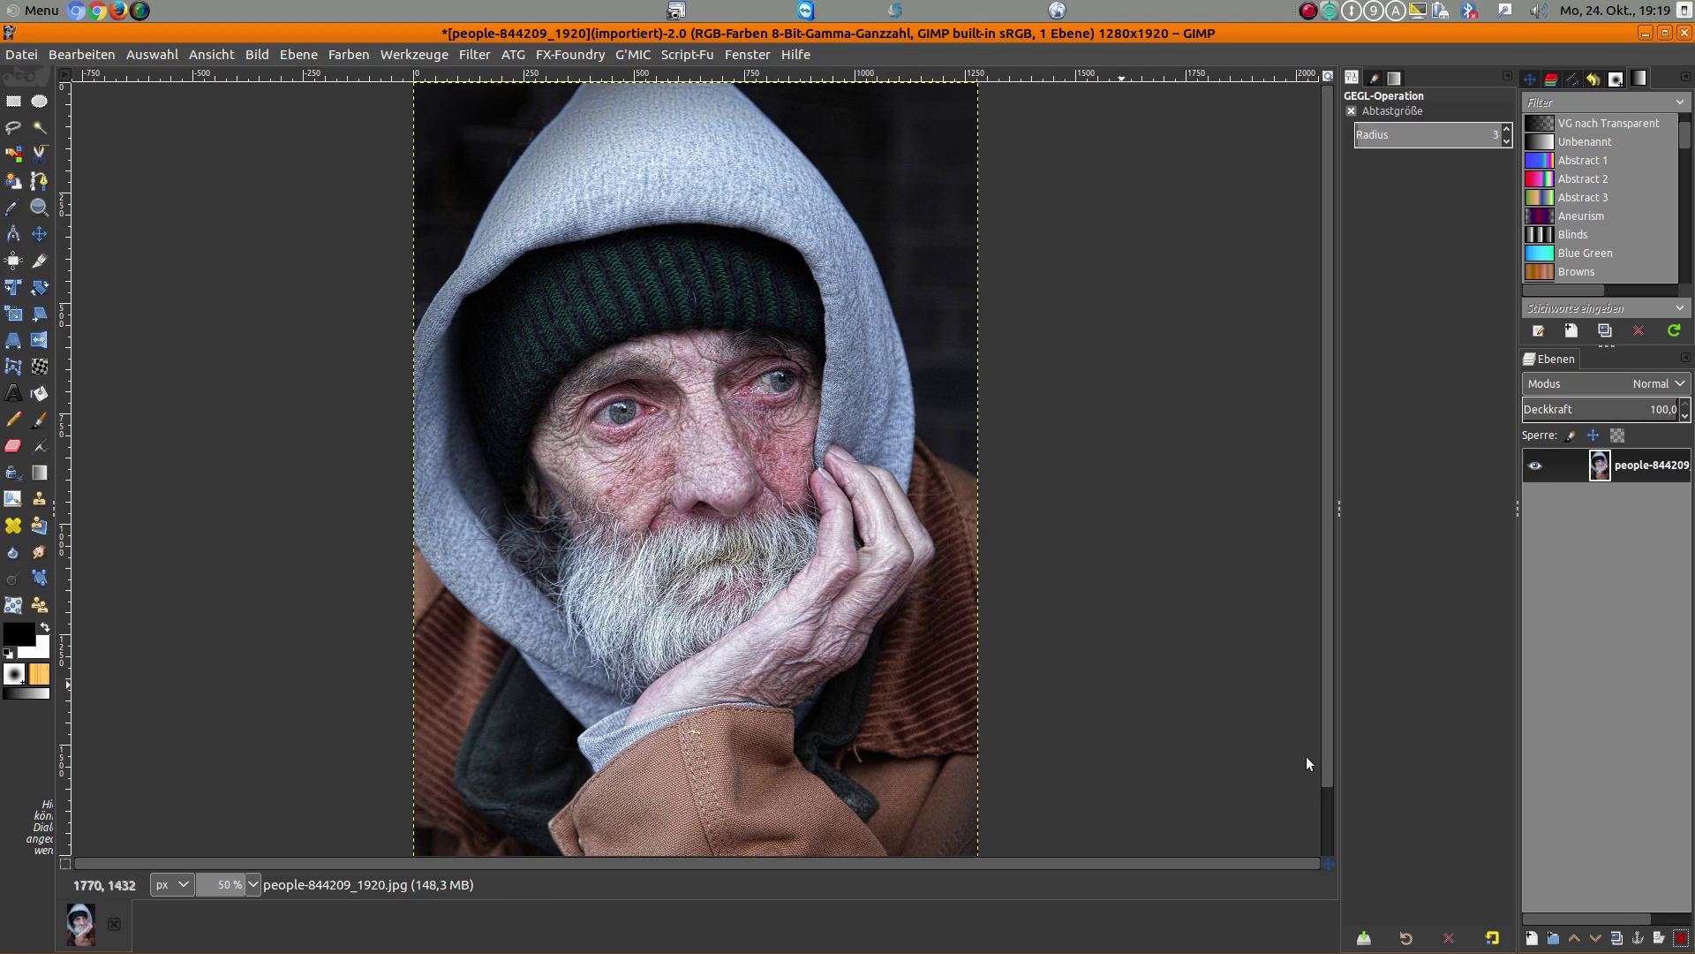
Duplicate the portrait twice, desaturate the middle copy to Scale 0, and re-show the top copy
click(1617, 938)
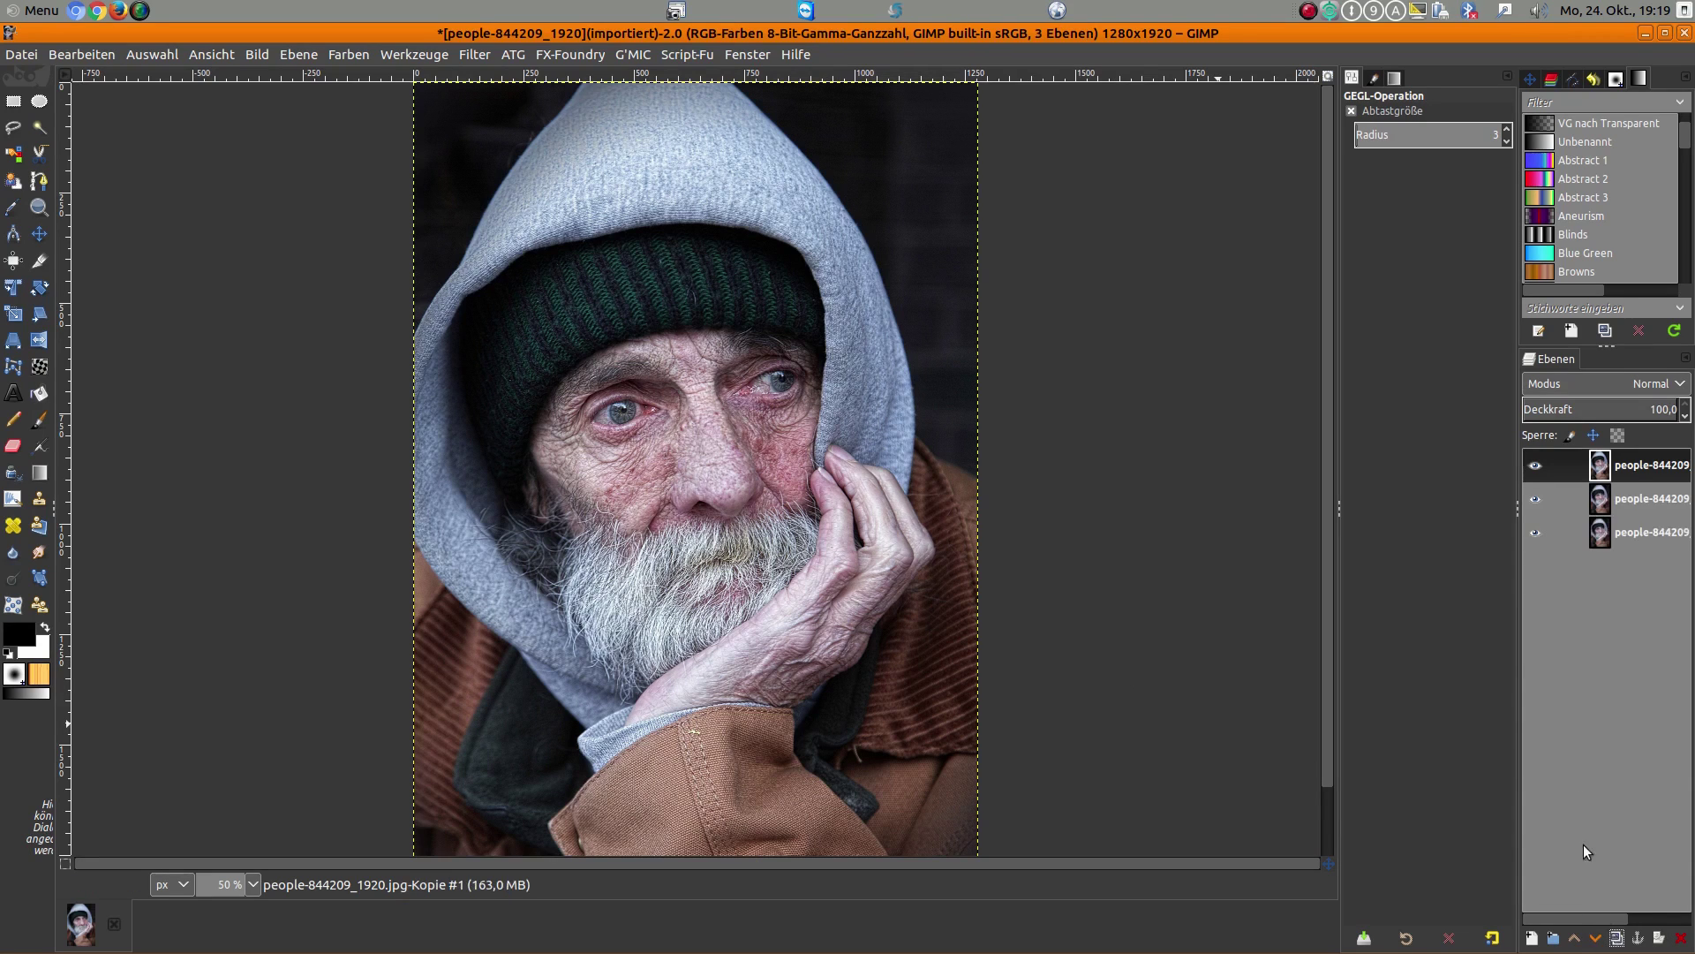
click(1609, 500)
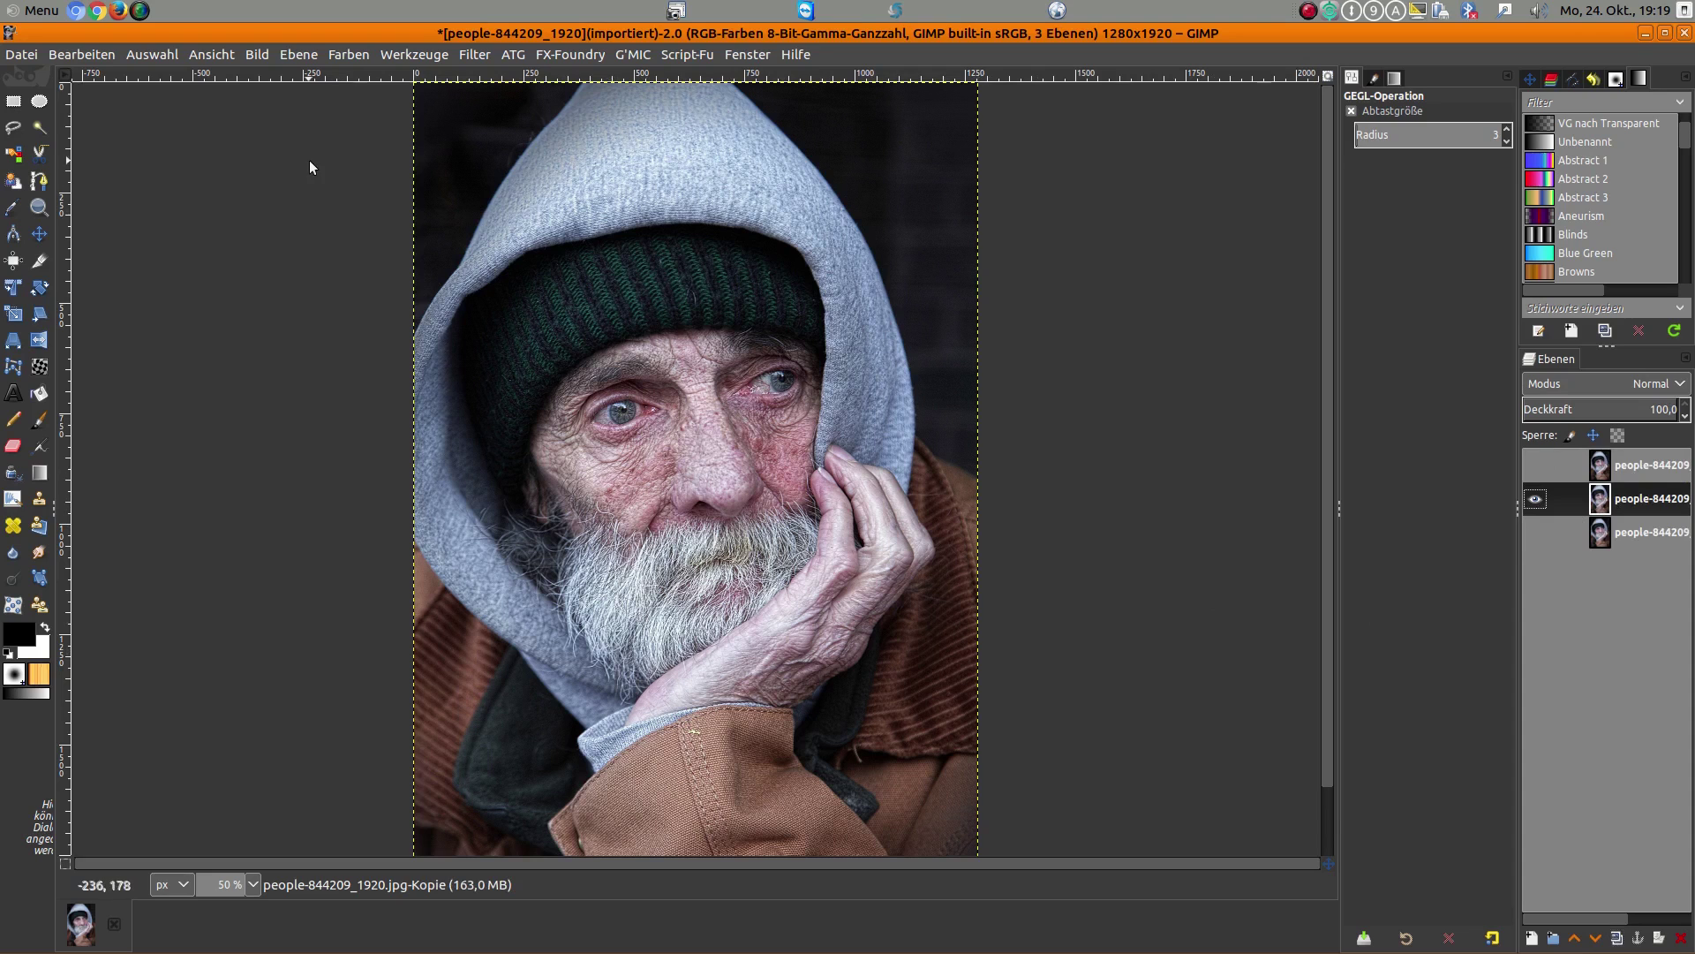
click(353, 56)
click(371, 121)
drag(1042, 134, 925, 226)
click(925, 225)
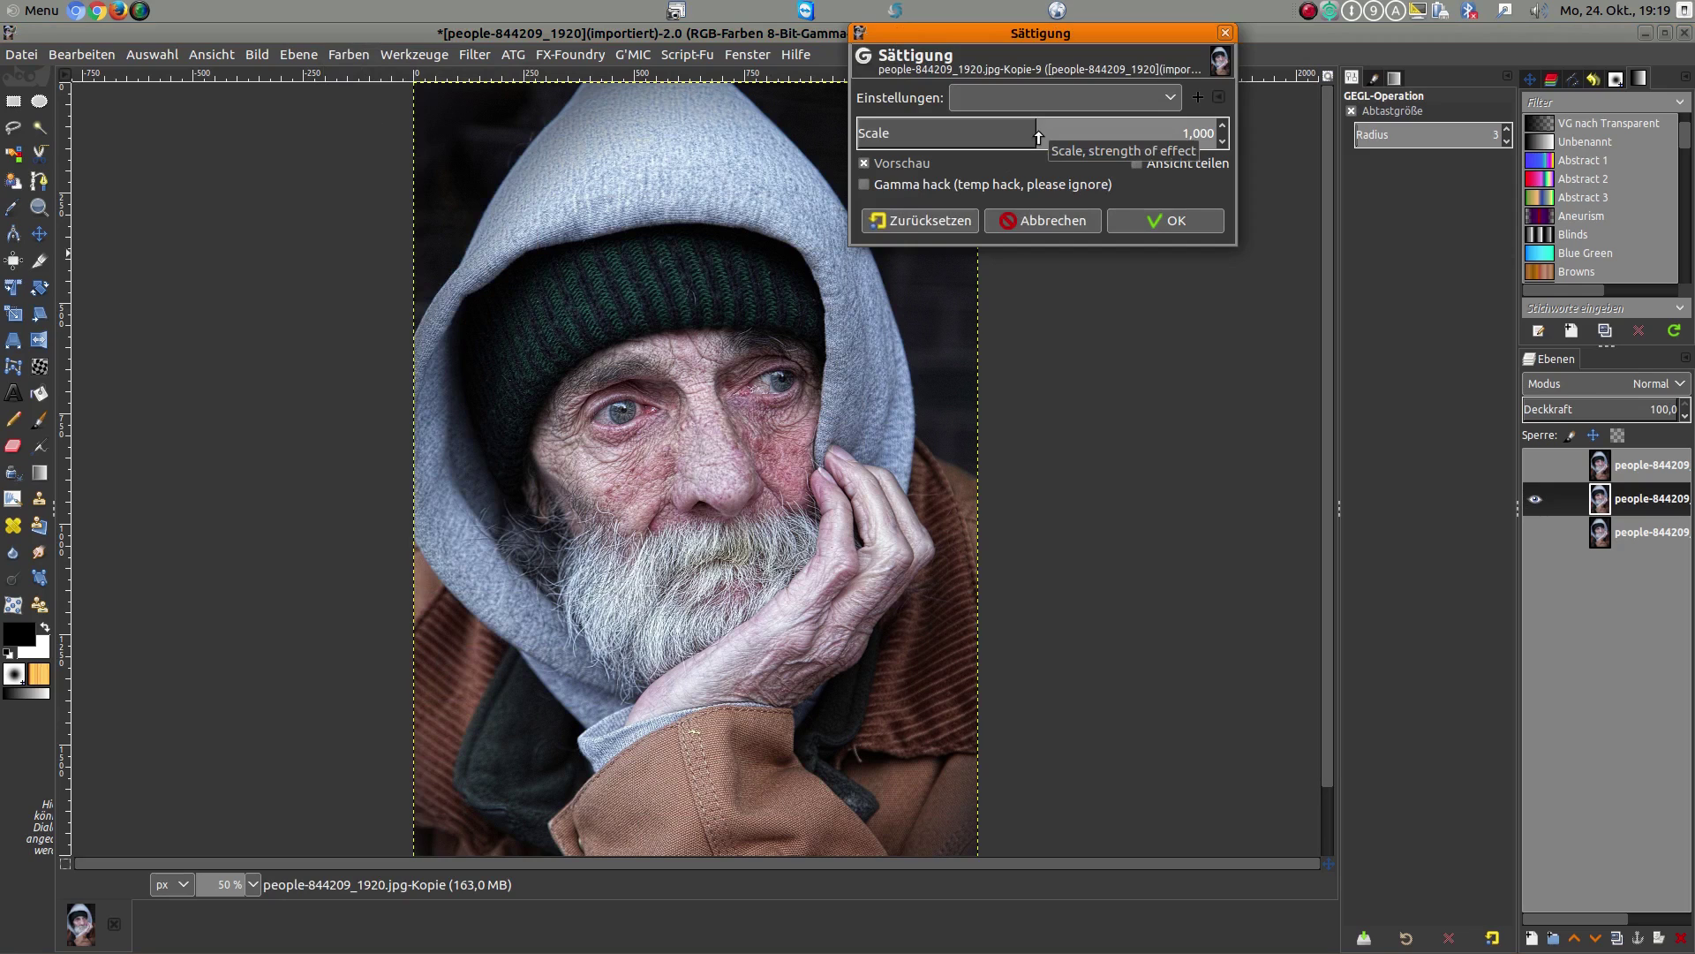
drag(1038, 137, 650, 139)
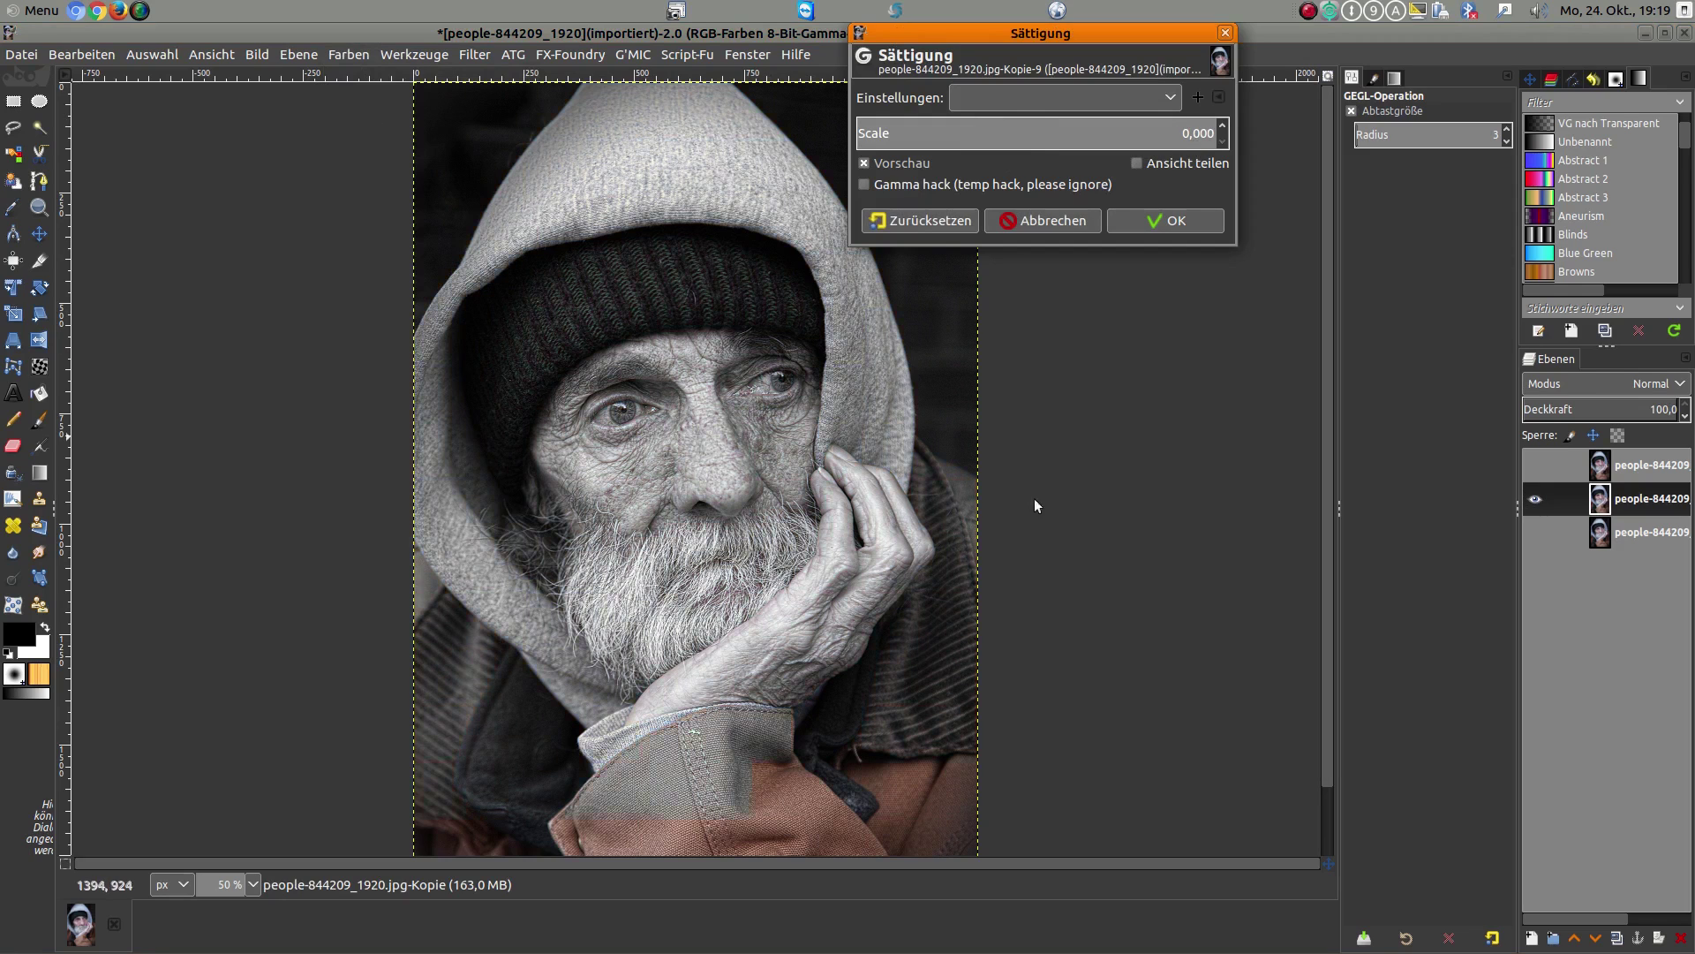
click(1166, 222)
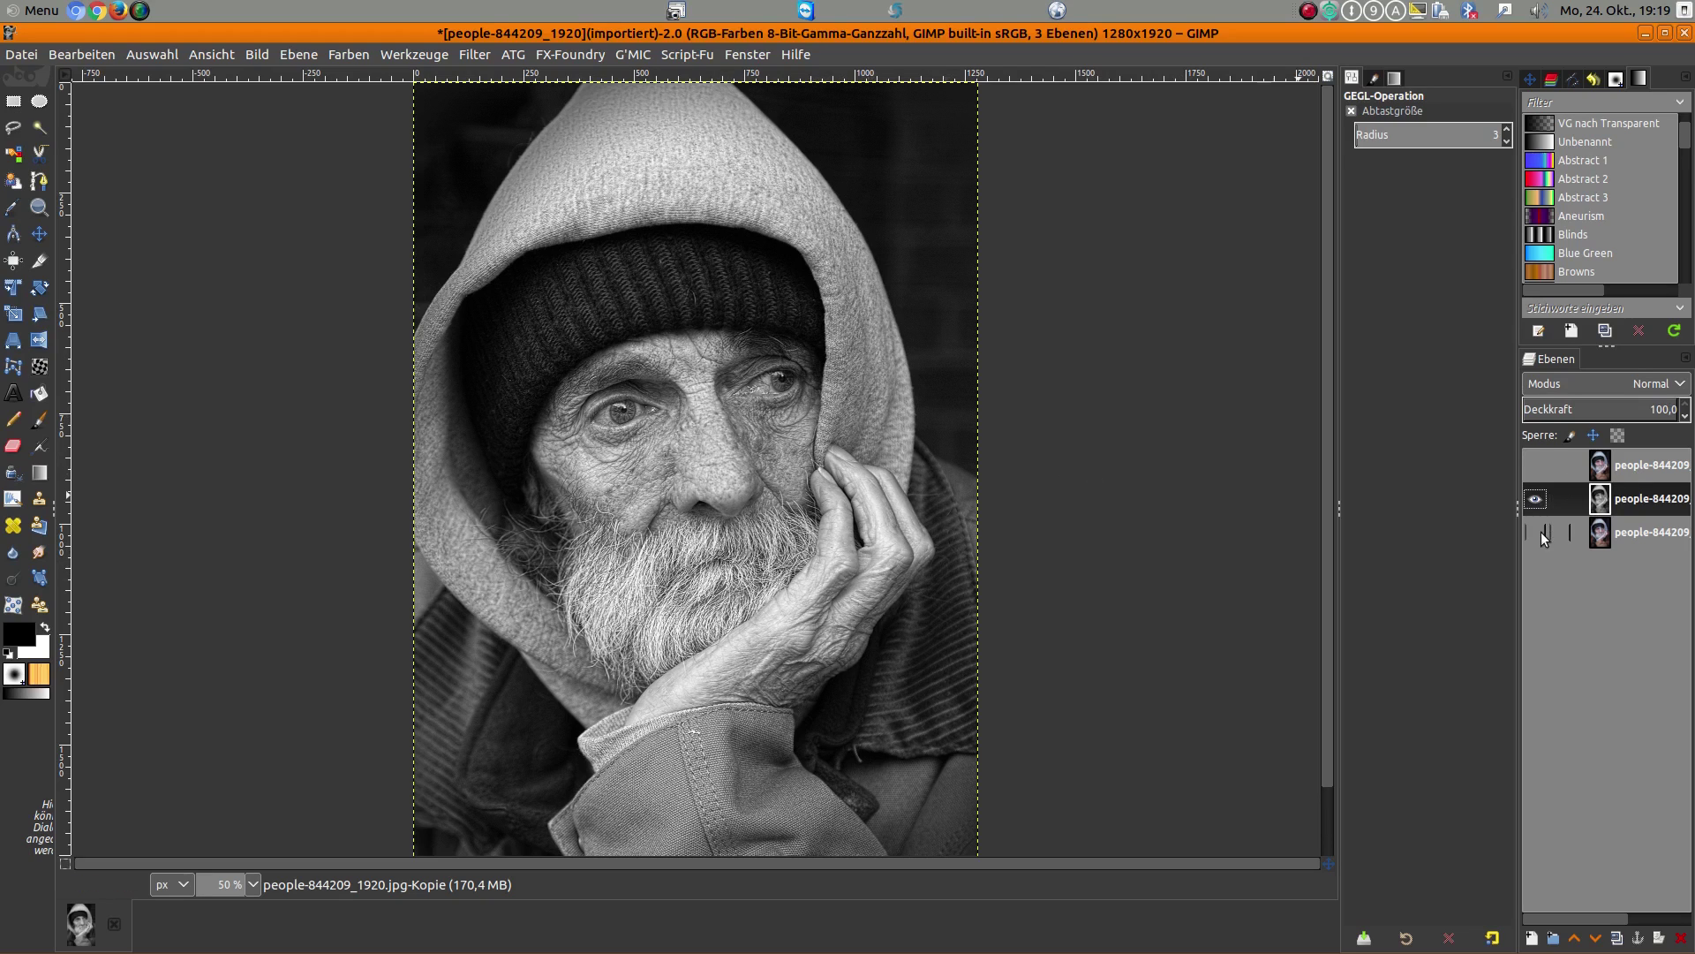
click(1579, 468)
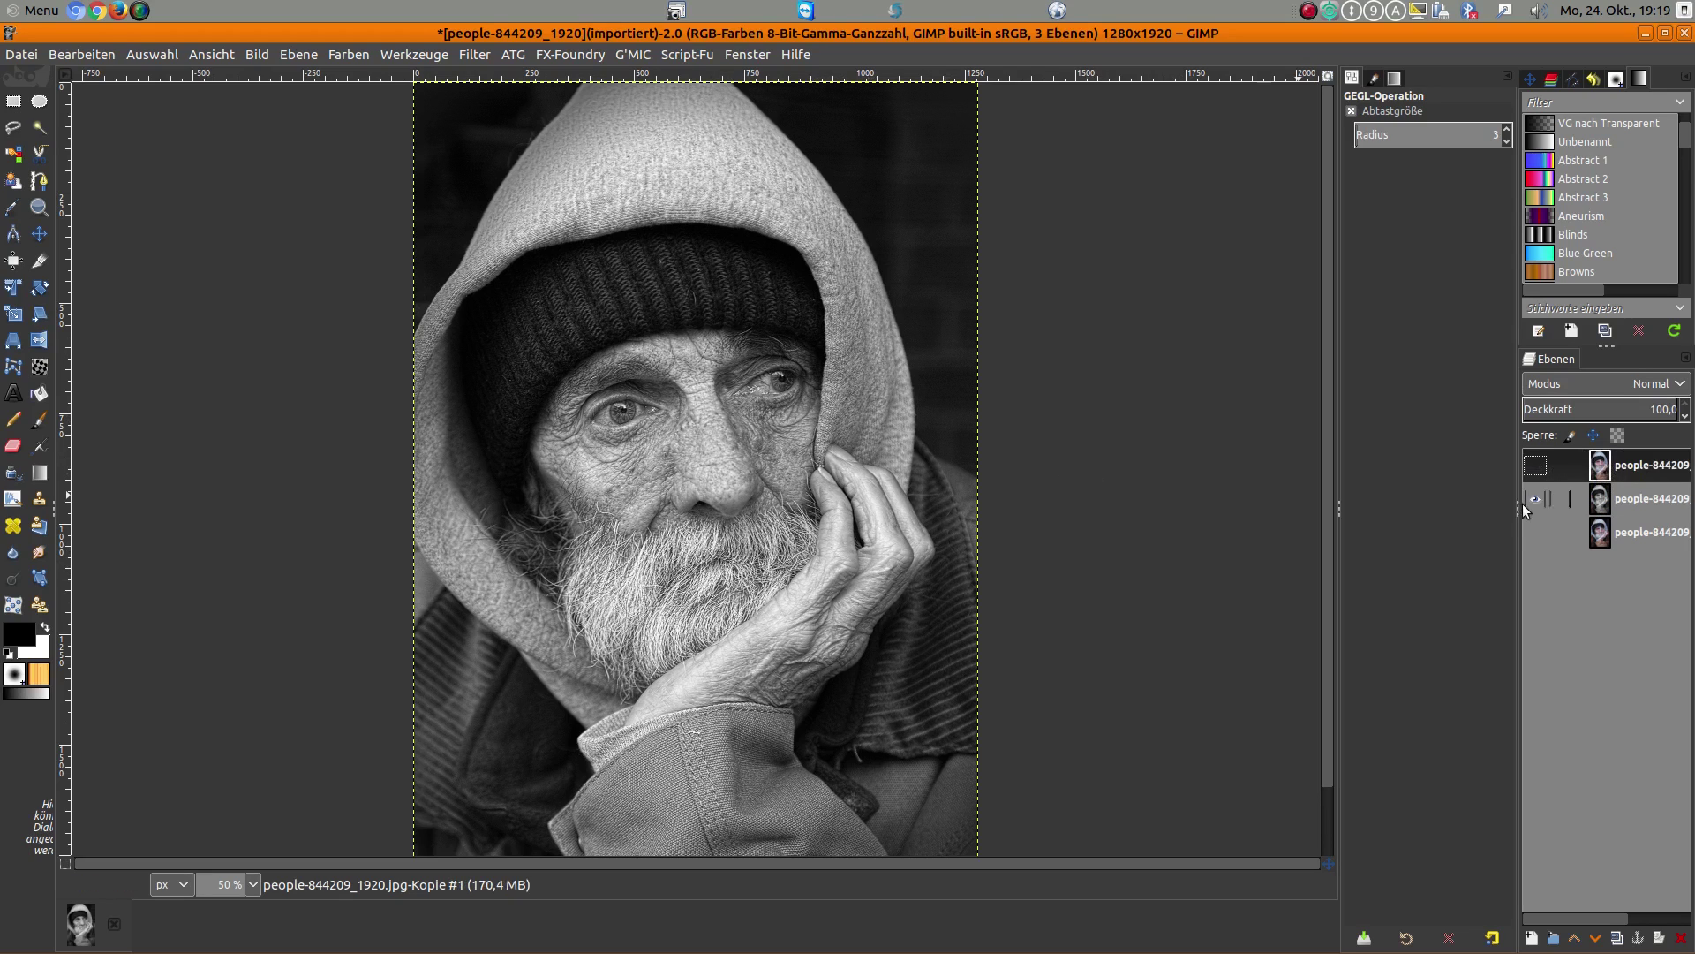
click(1535, 465)
Hide the black-and-white middle layer and choose G'MIC's Freaky details filter
click(1533, 500)
click(634, 55)
click(653, 78)
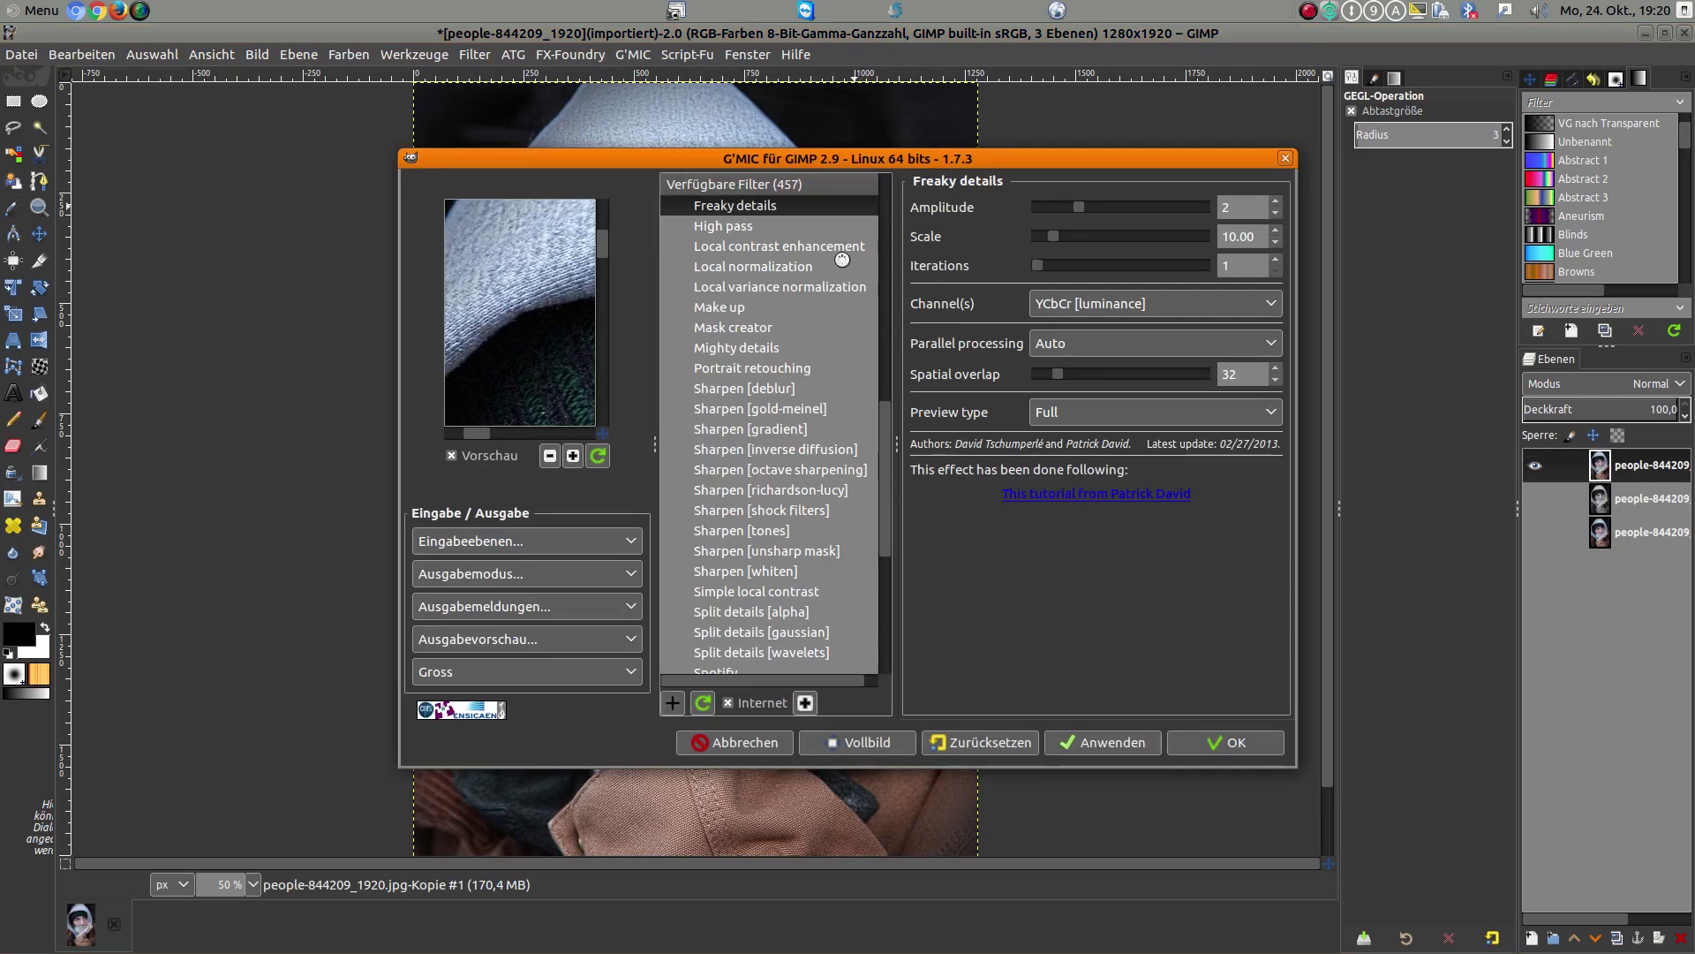
scroll(812, 235, up, 1)
scroll(819, 252, up, 5)
scroll(819, 253, down, 4)
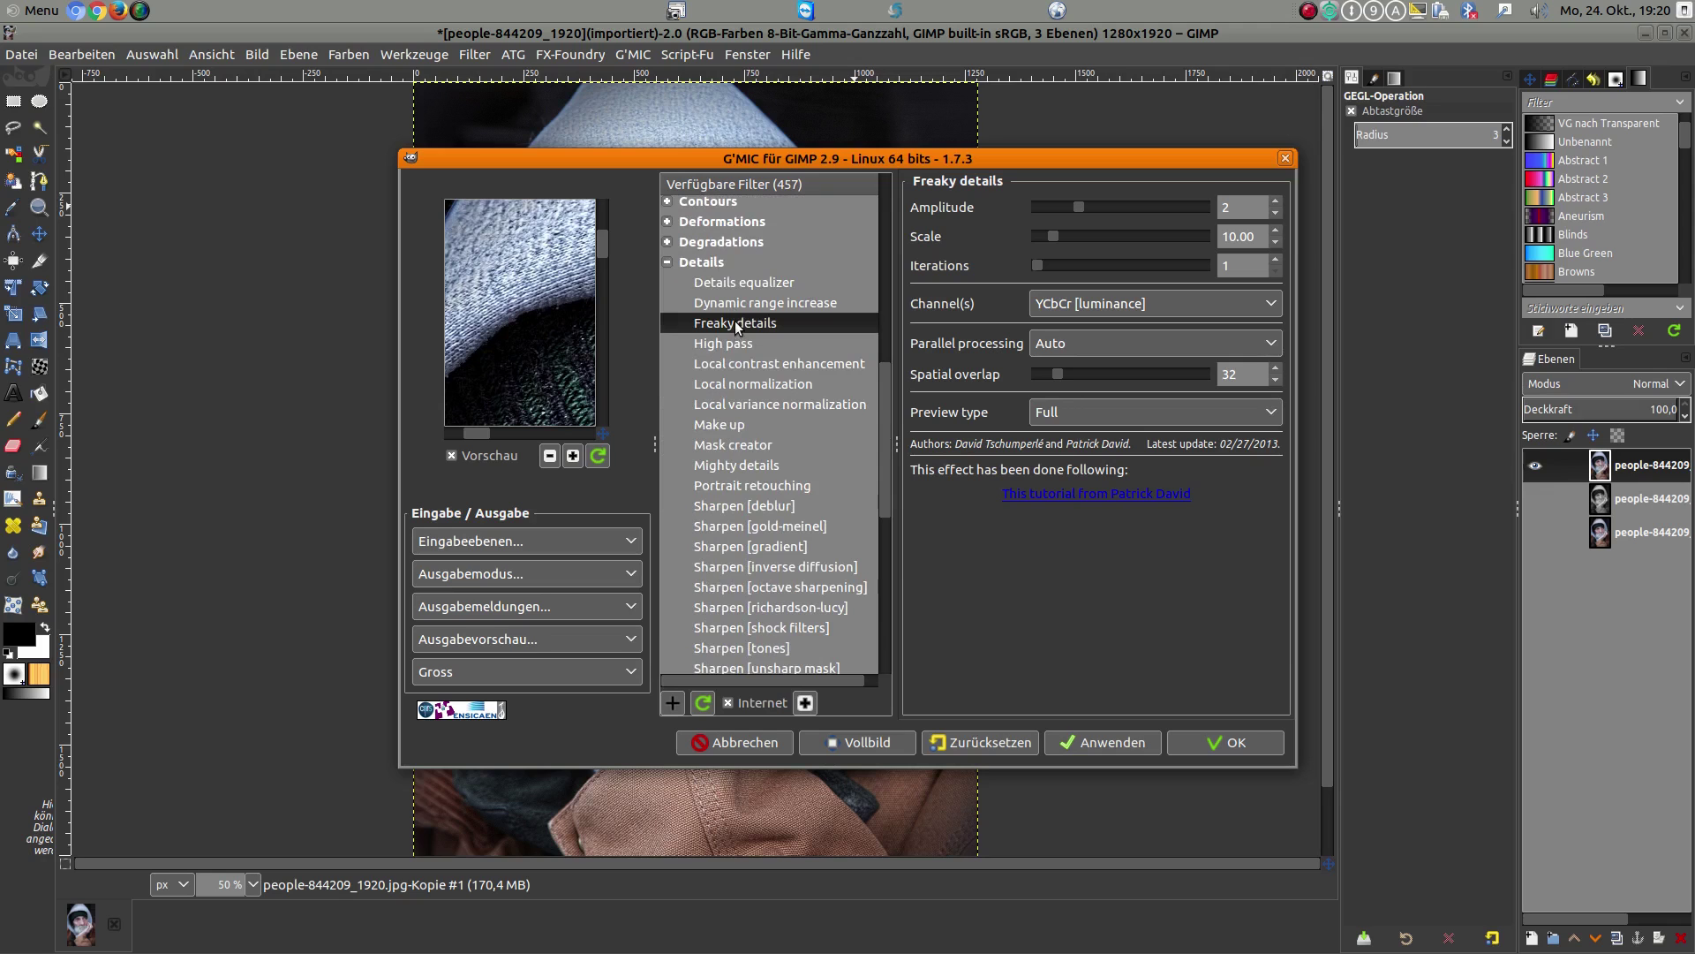
Enlarge the filter preview, pan to the man's face, and apply Freaky details
click(633, 671)
click(501, 646)
click(632, 774)
click(557, 790)
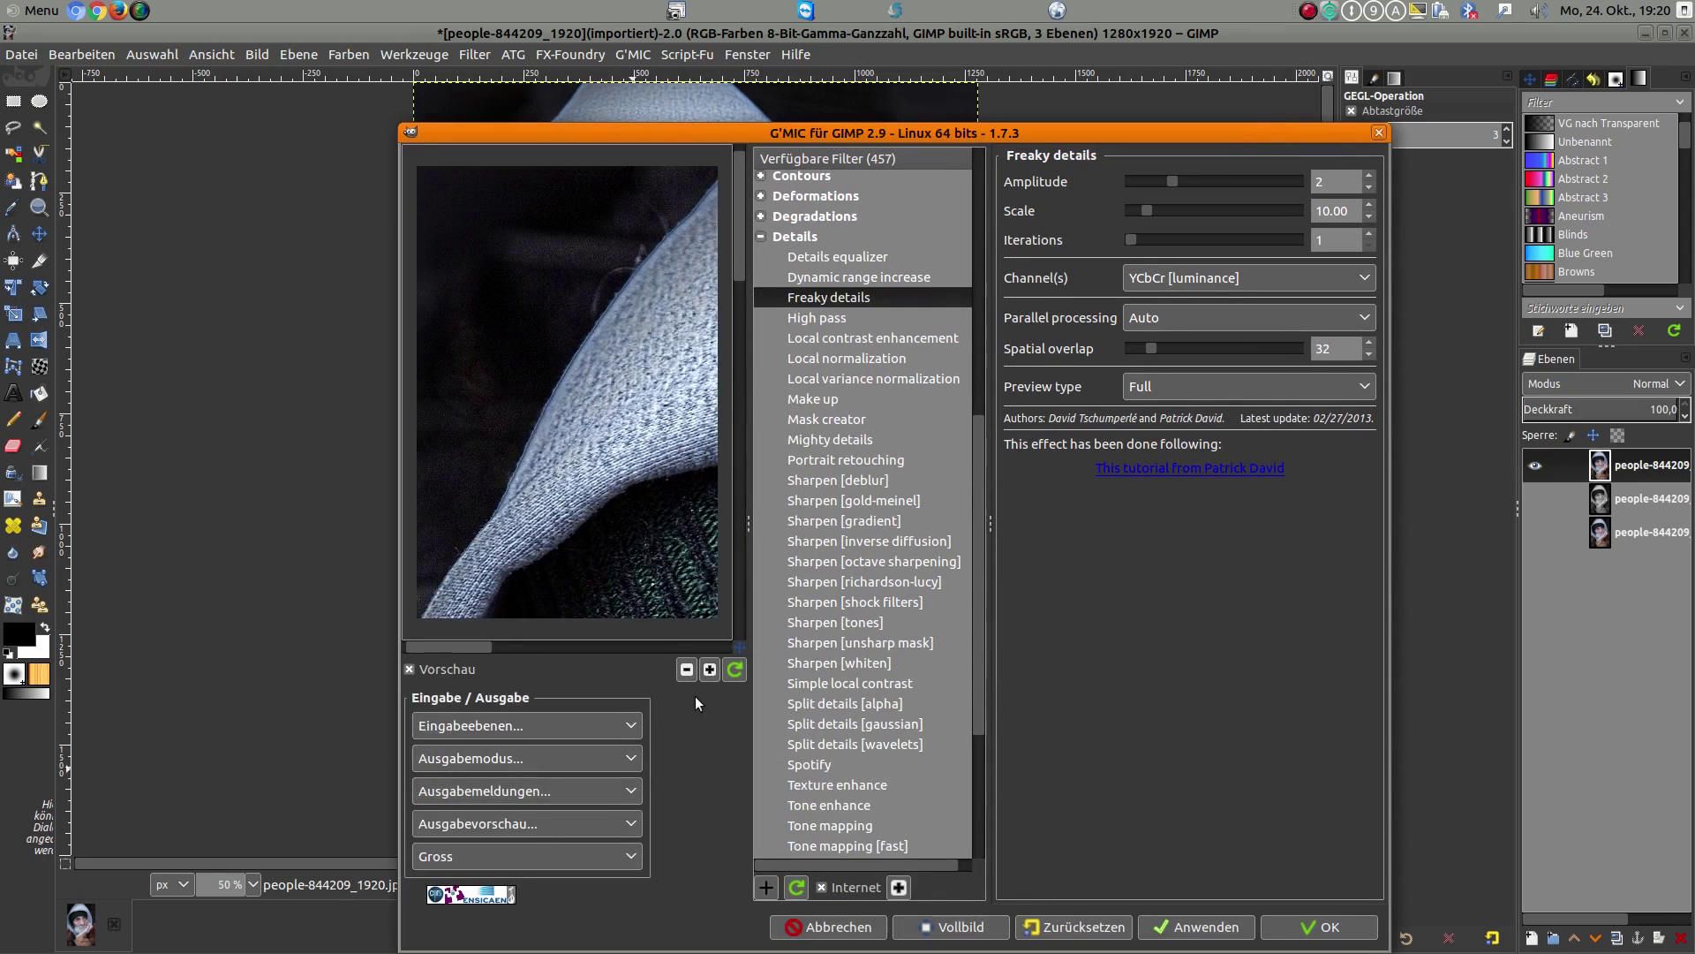
drag(734, 647, 757, 676)
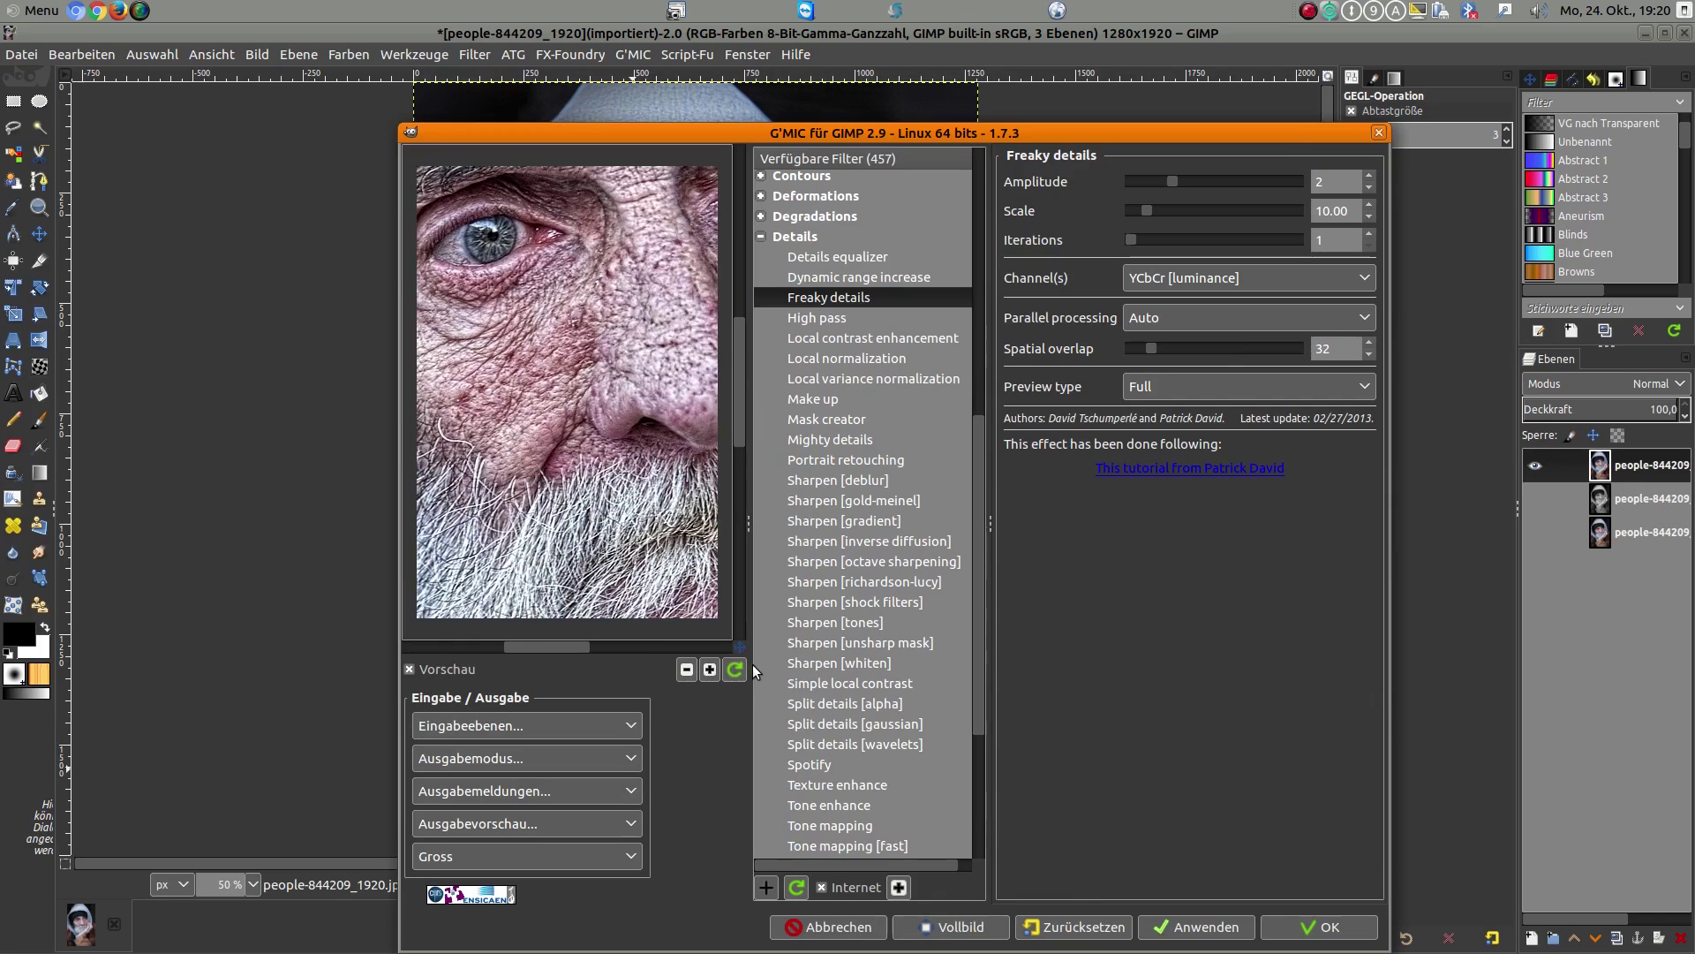
drag(757, 676, 748, 649)
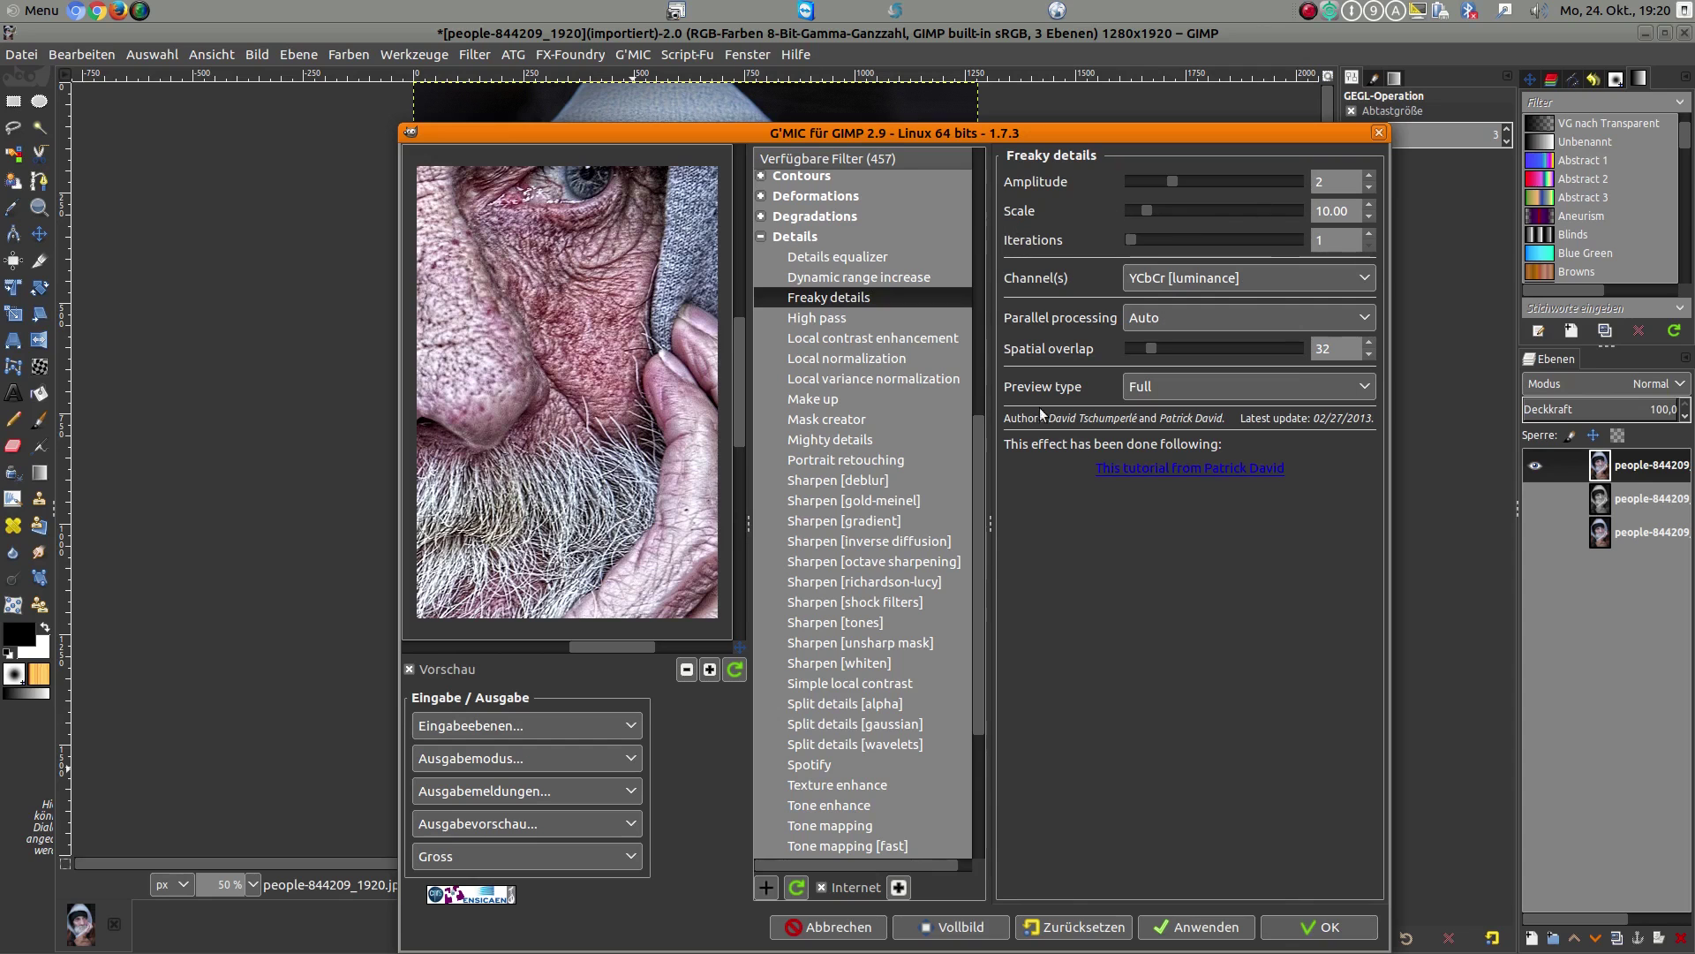
click(1296, 922)
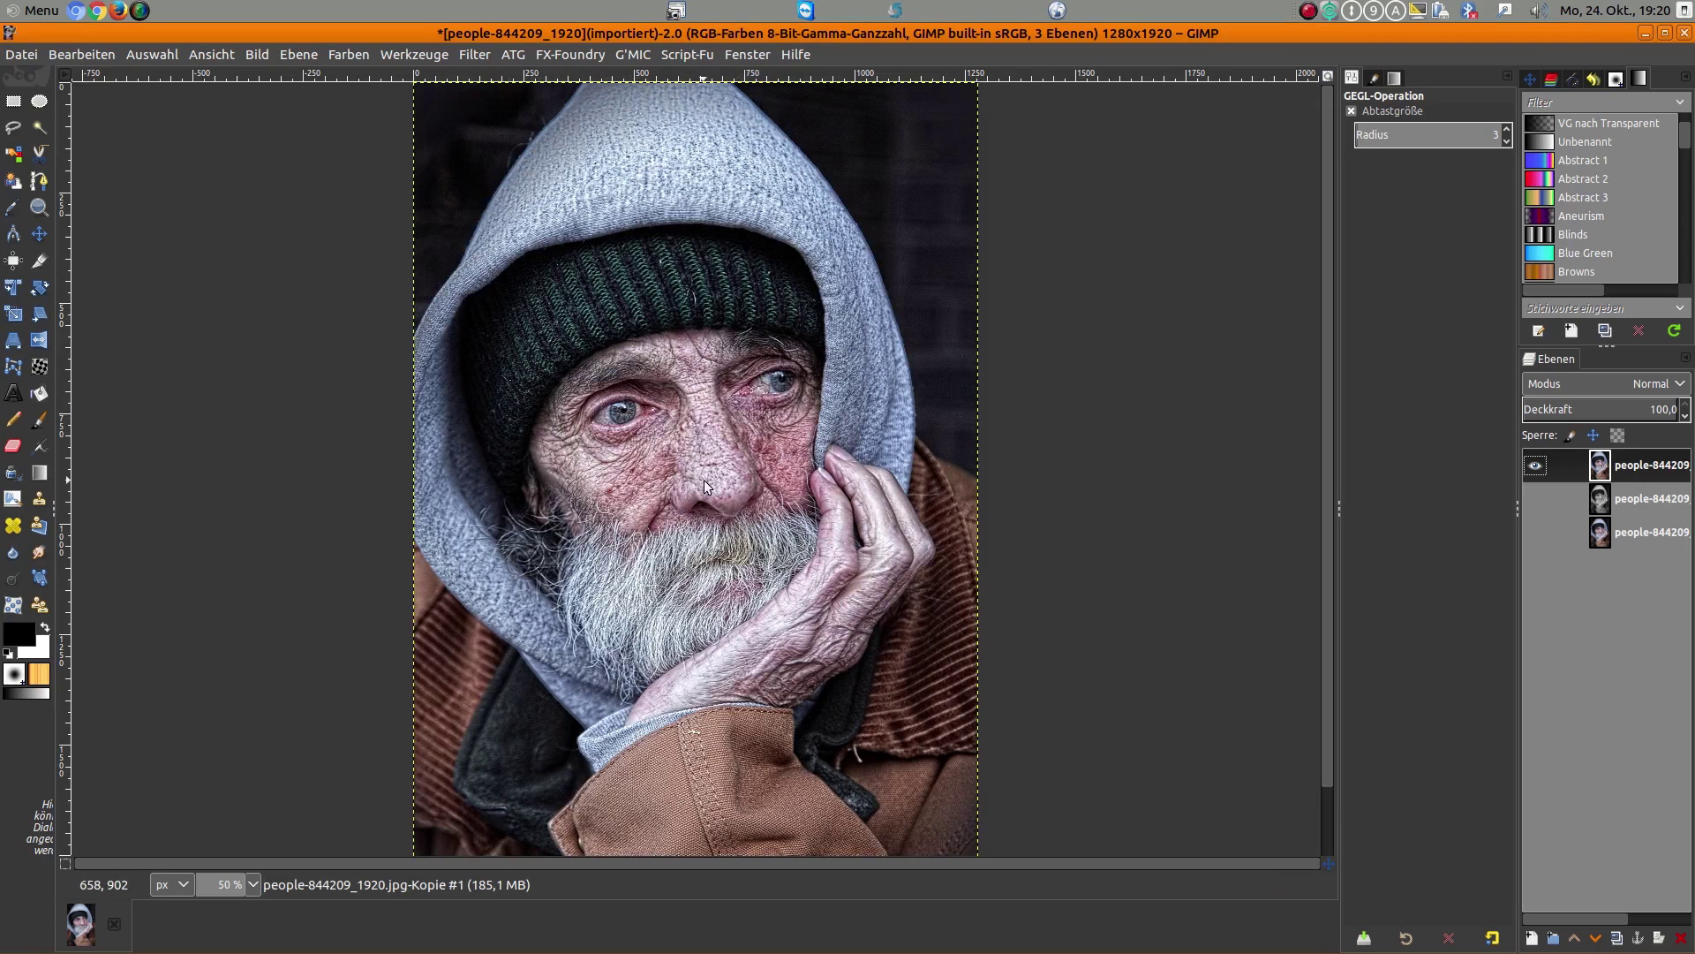
Try Colour Balance and cancel it, then open Hue-Saturation beside the portrait
click(357, 57)
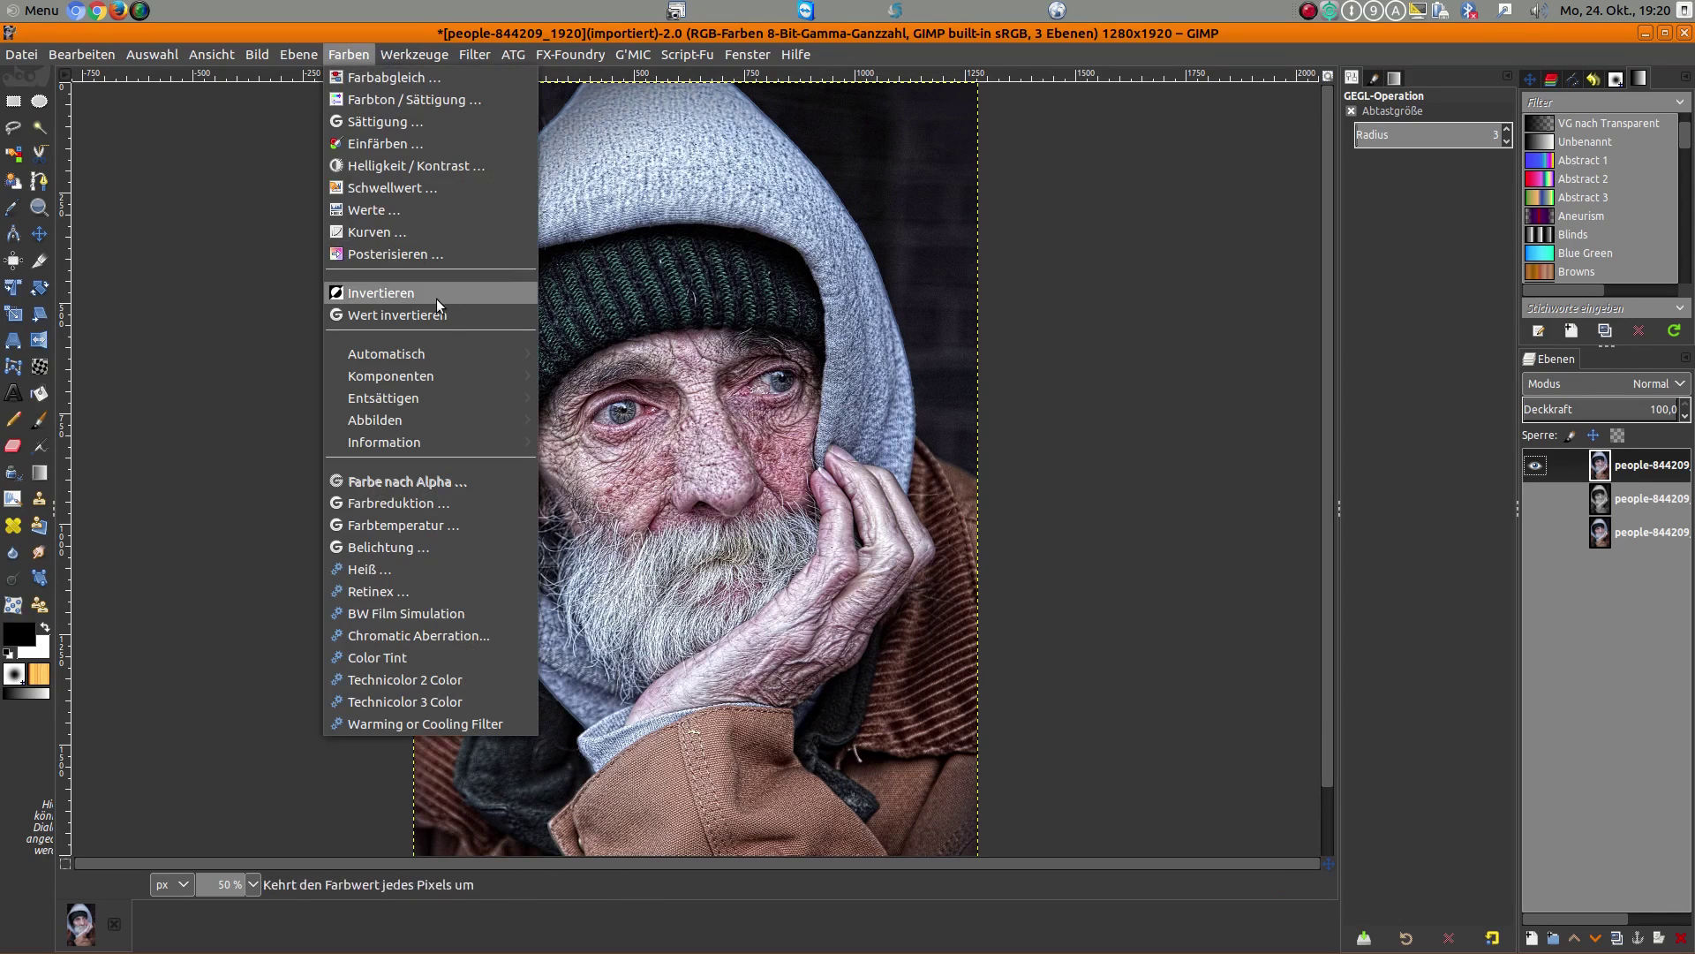
click(405, 78)
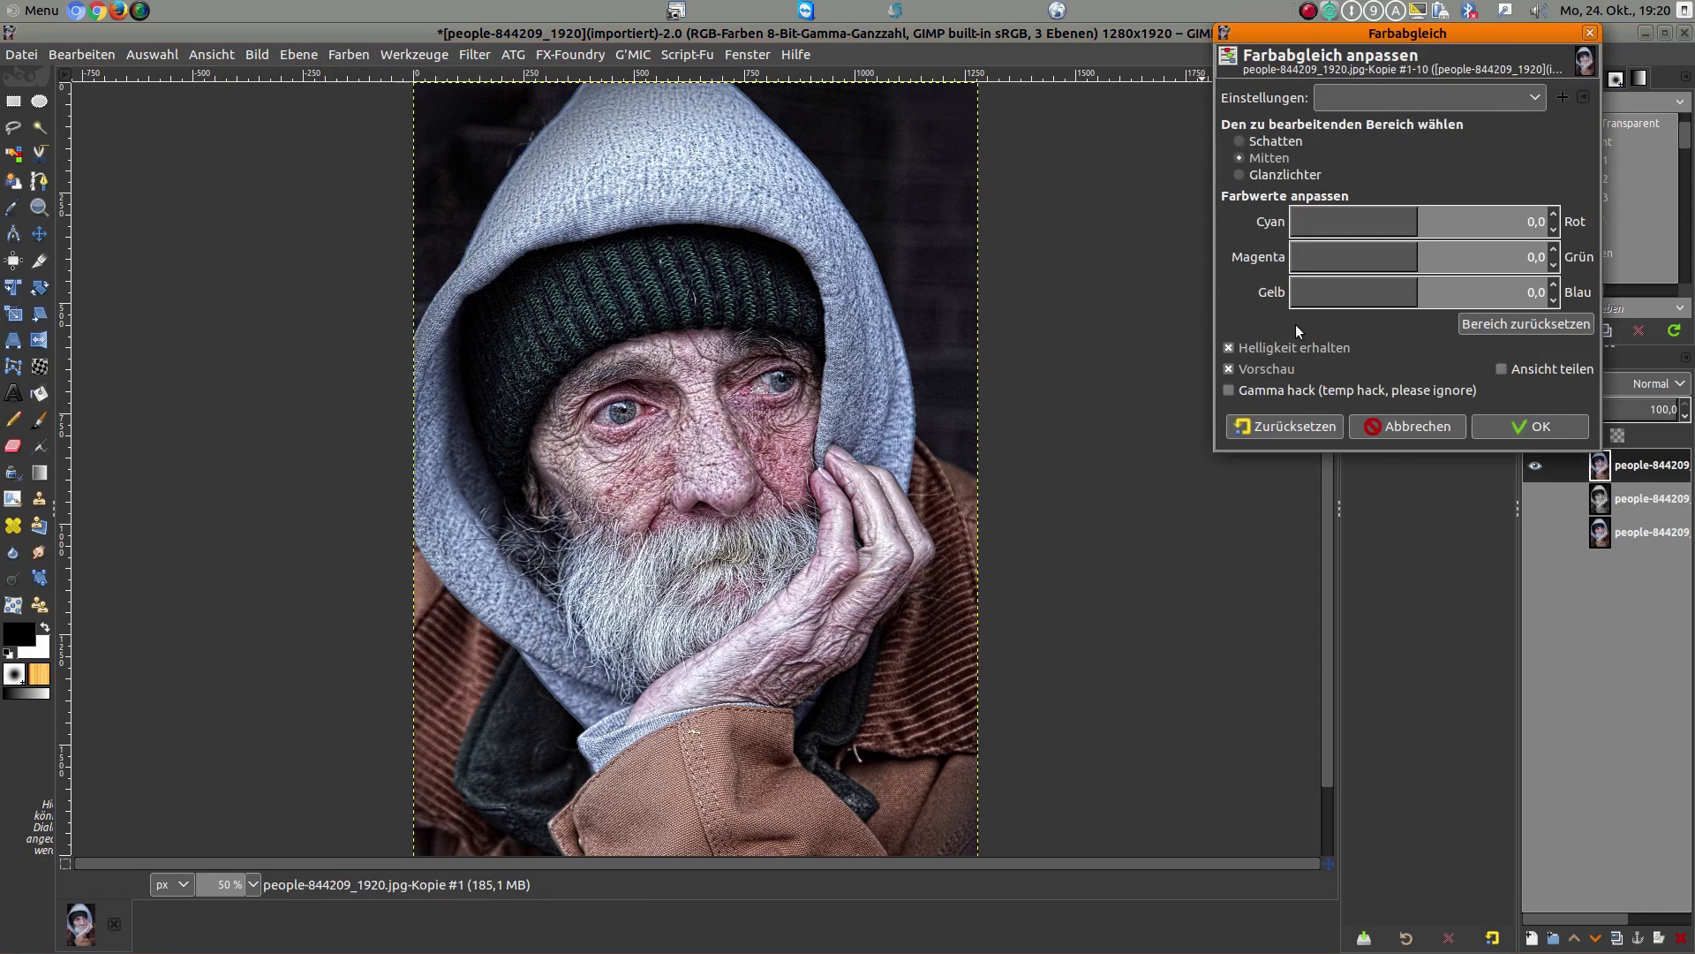
click(1412, 422)
click(352, 55)
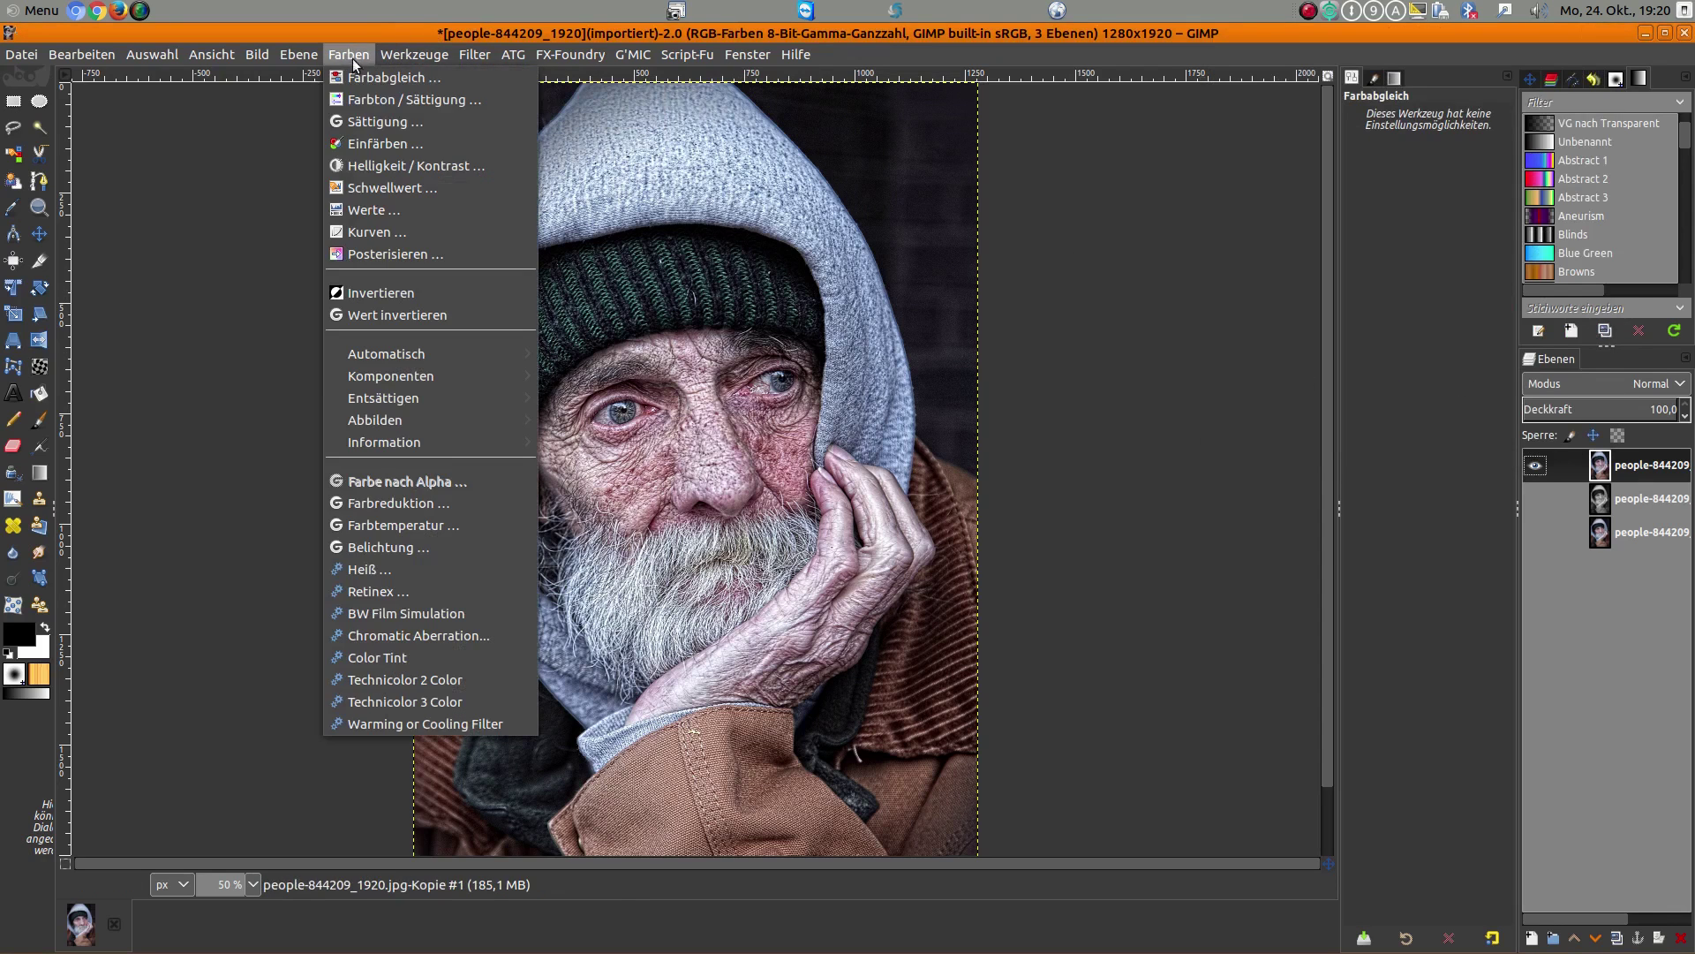
click(373, 99)
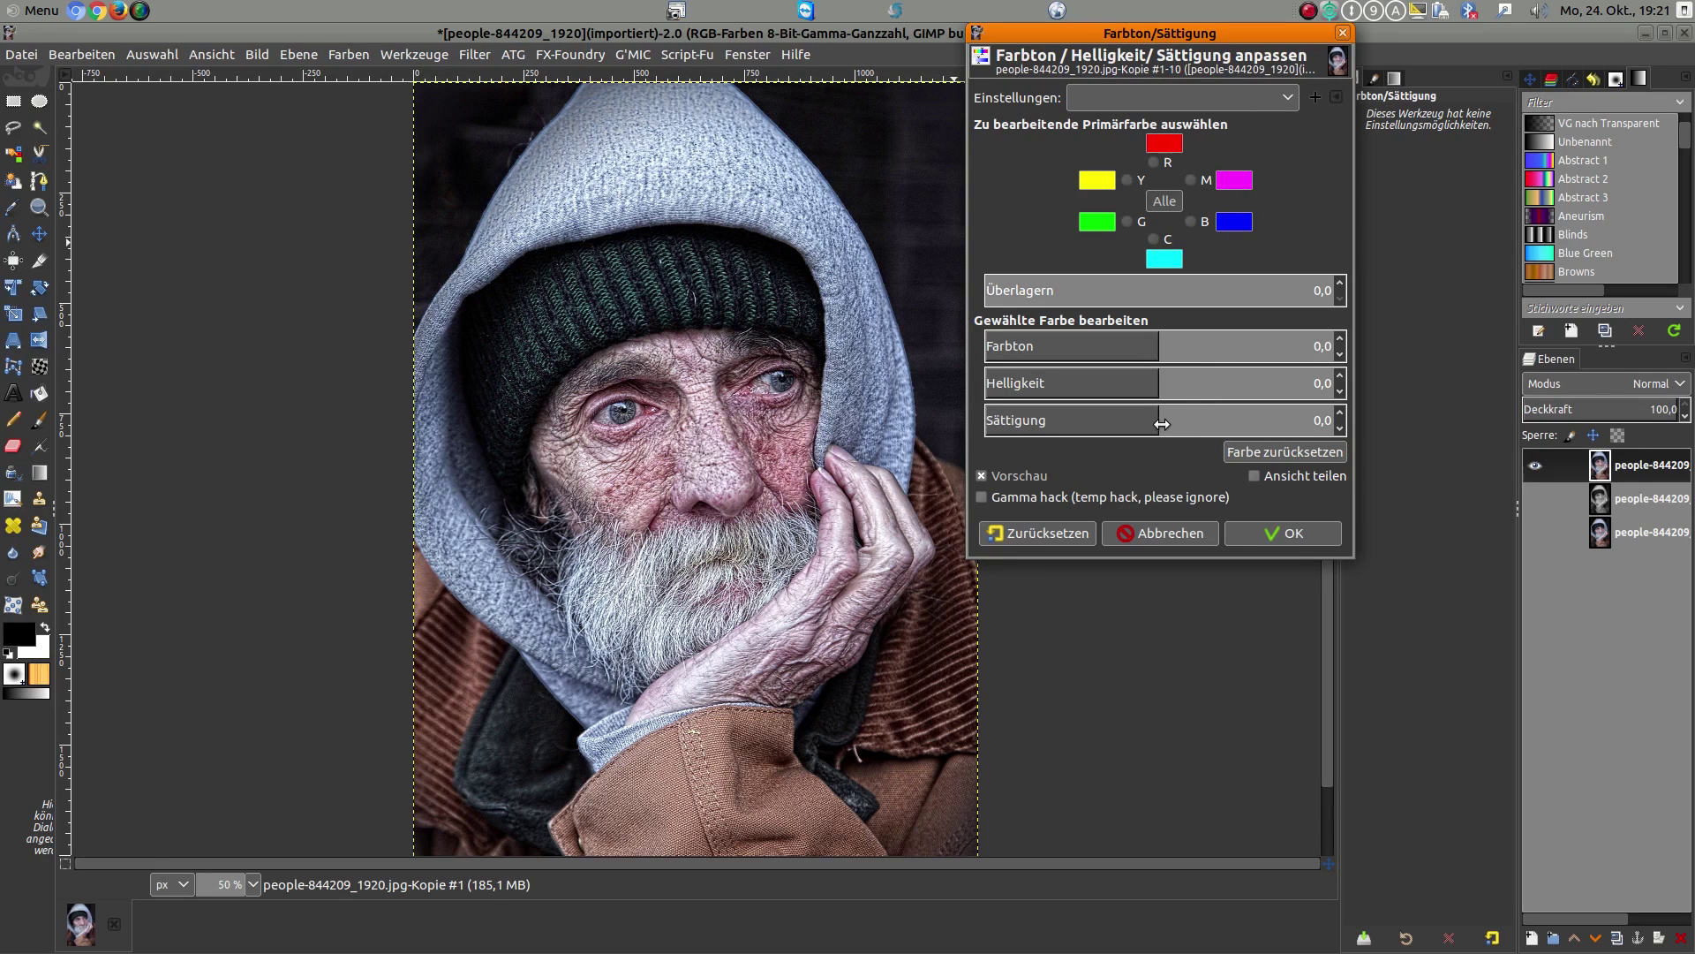
drag(1218, 34, 1370, 33)
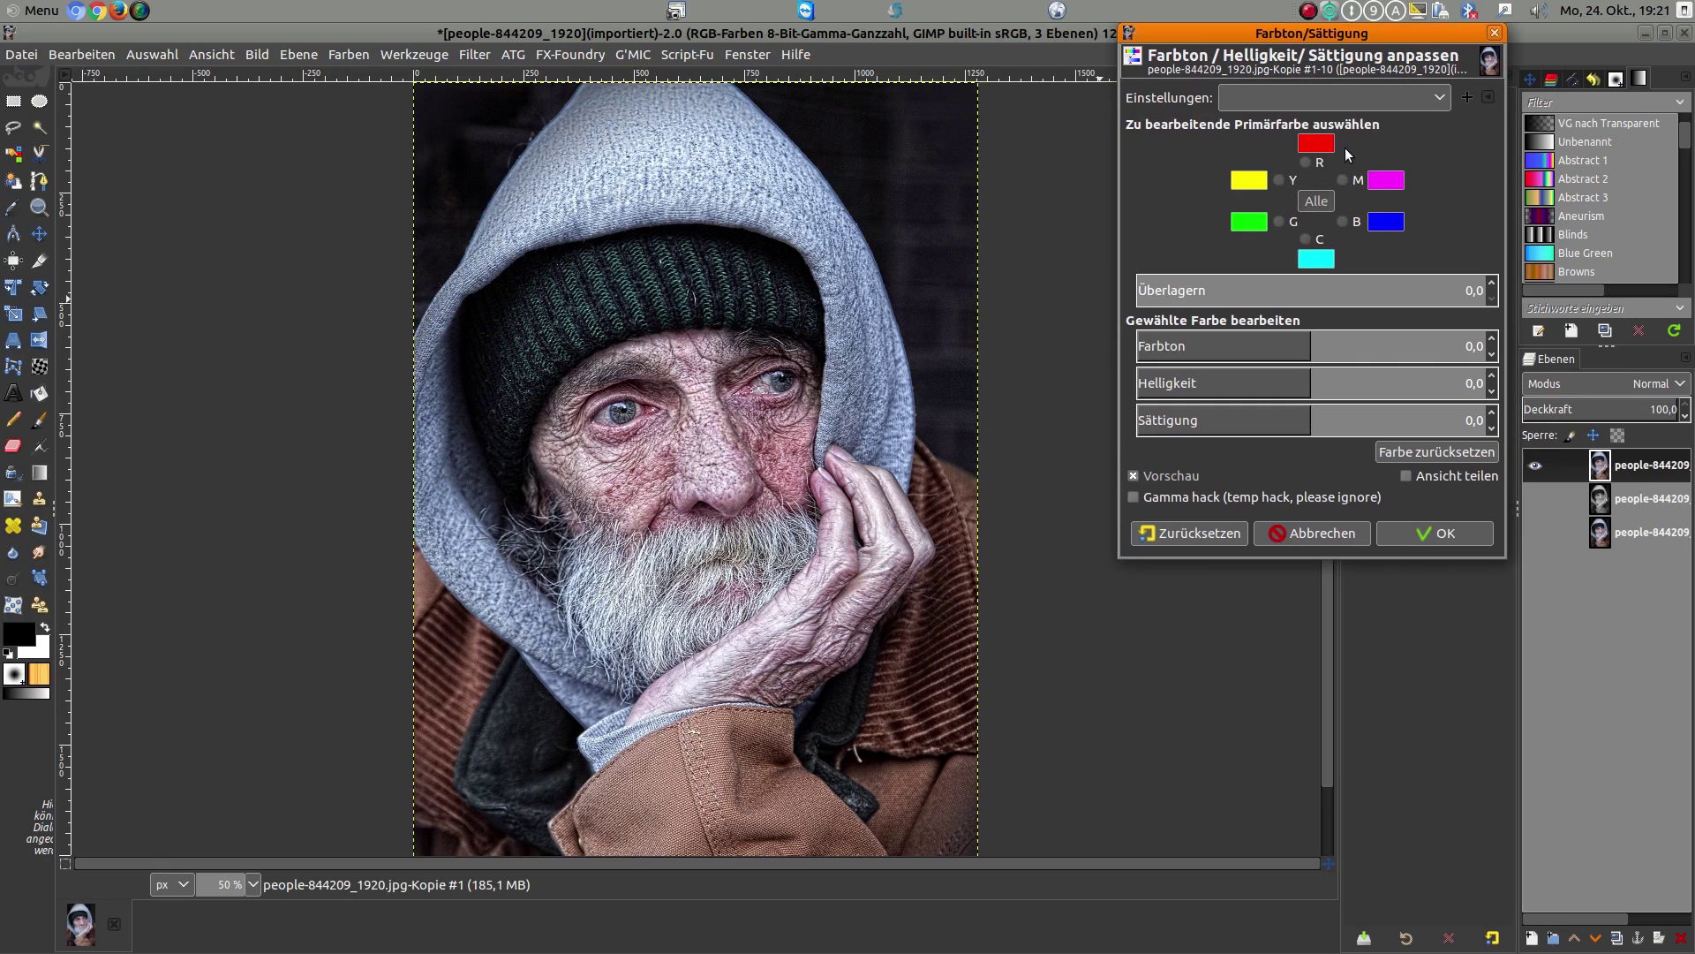
Set saturation to -100 for the reds, yellows and greens
click(1312, 163)
drag(1319, 422, 1123, 435)
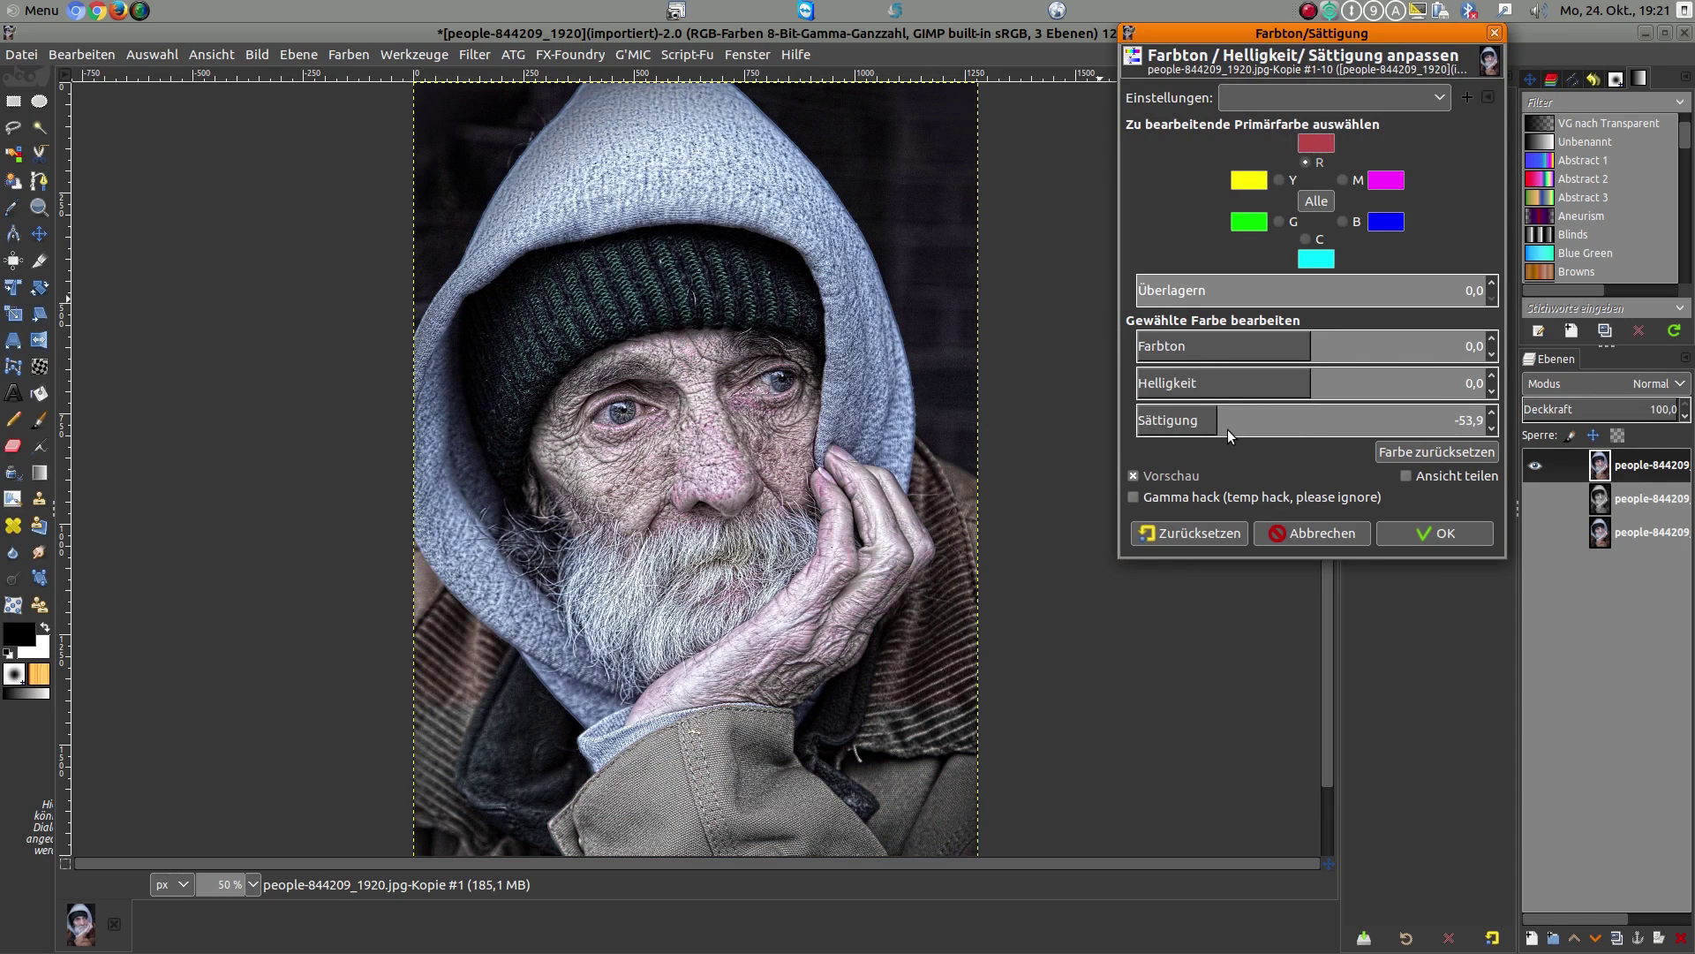
mouse_move(1116, 431)
mouse_down()
mouse_move(1275, 429)
mouse_move(1101, 429)
mouse_up()
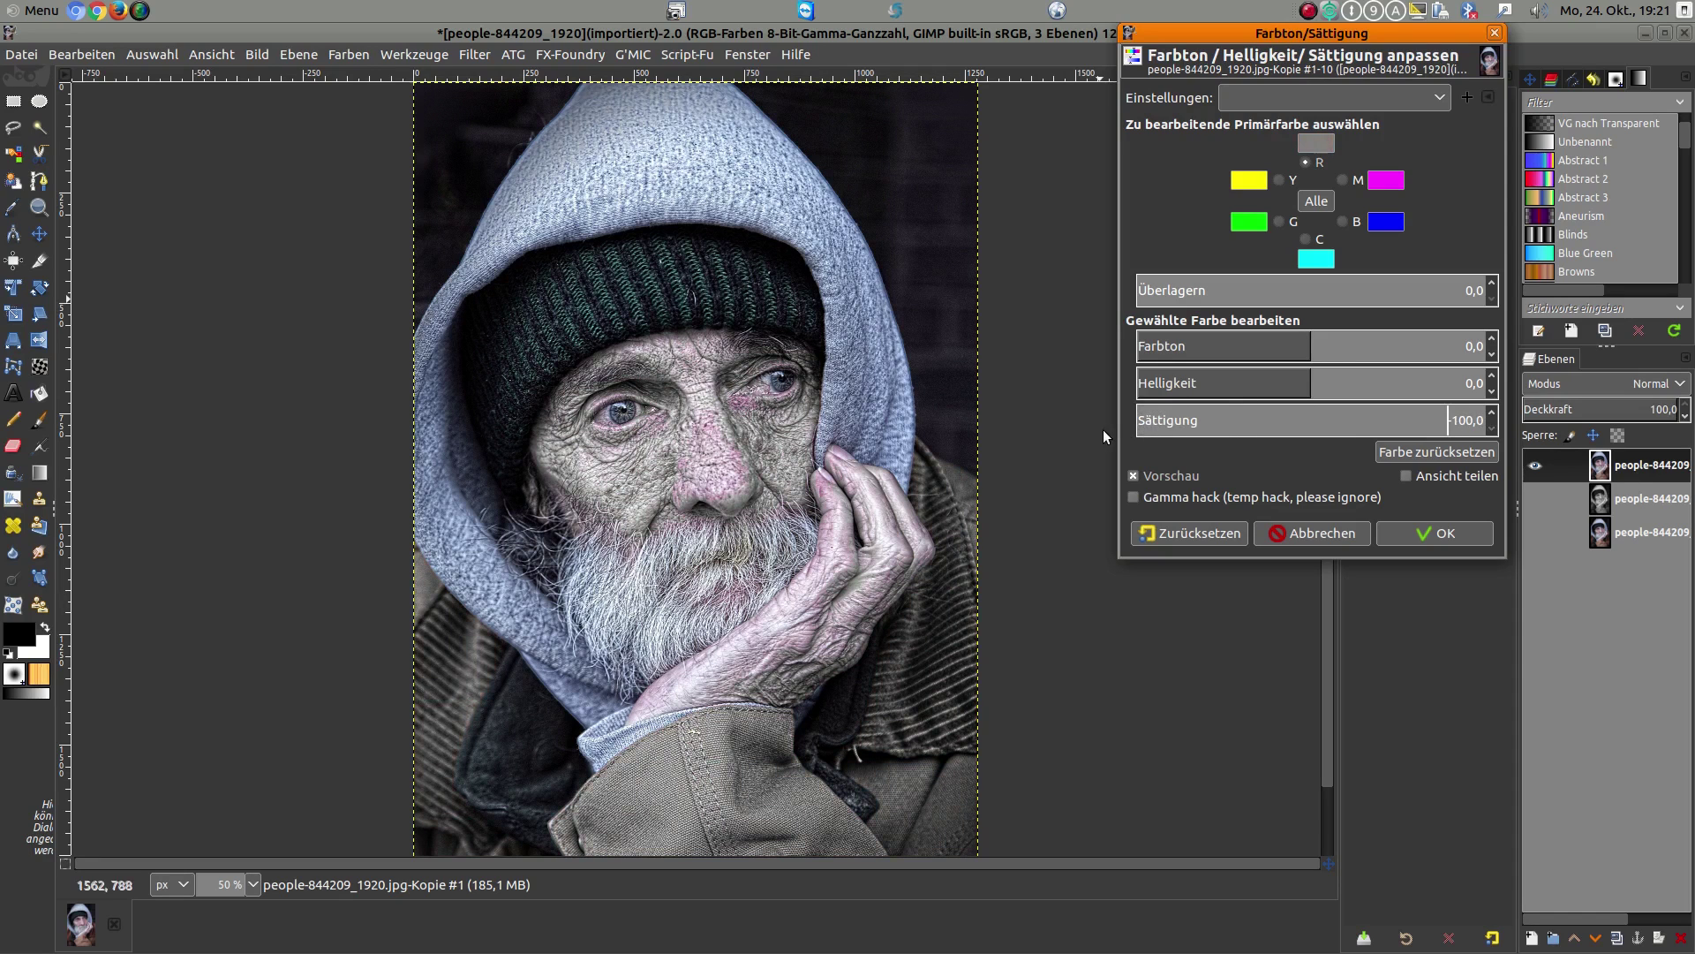
click(1282, 182)
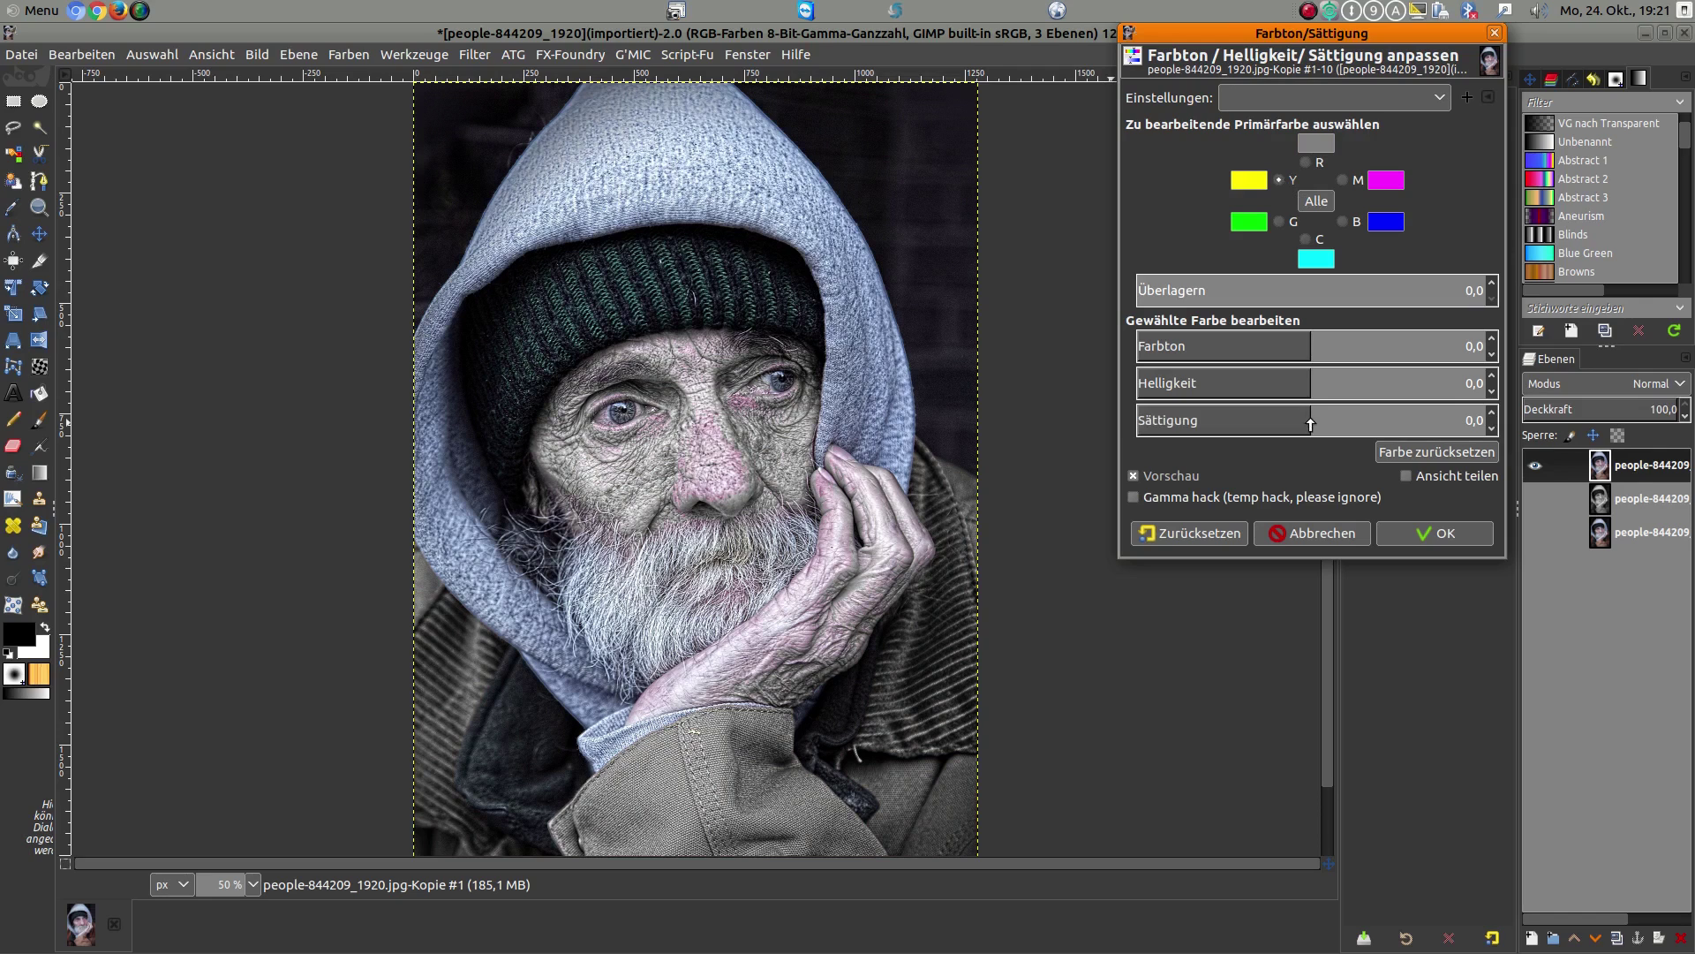
mouse_move(1310, 424)
mouse_down()
mouse_move(1492, 434)
mouse_move(1053, 446)
mouse_up()
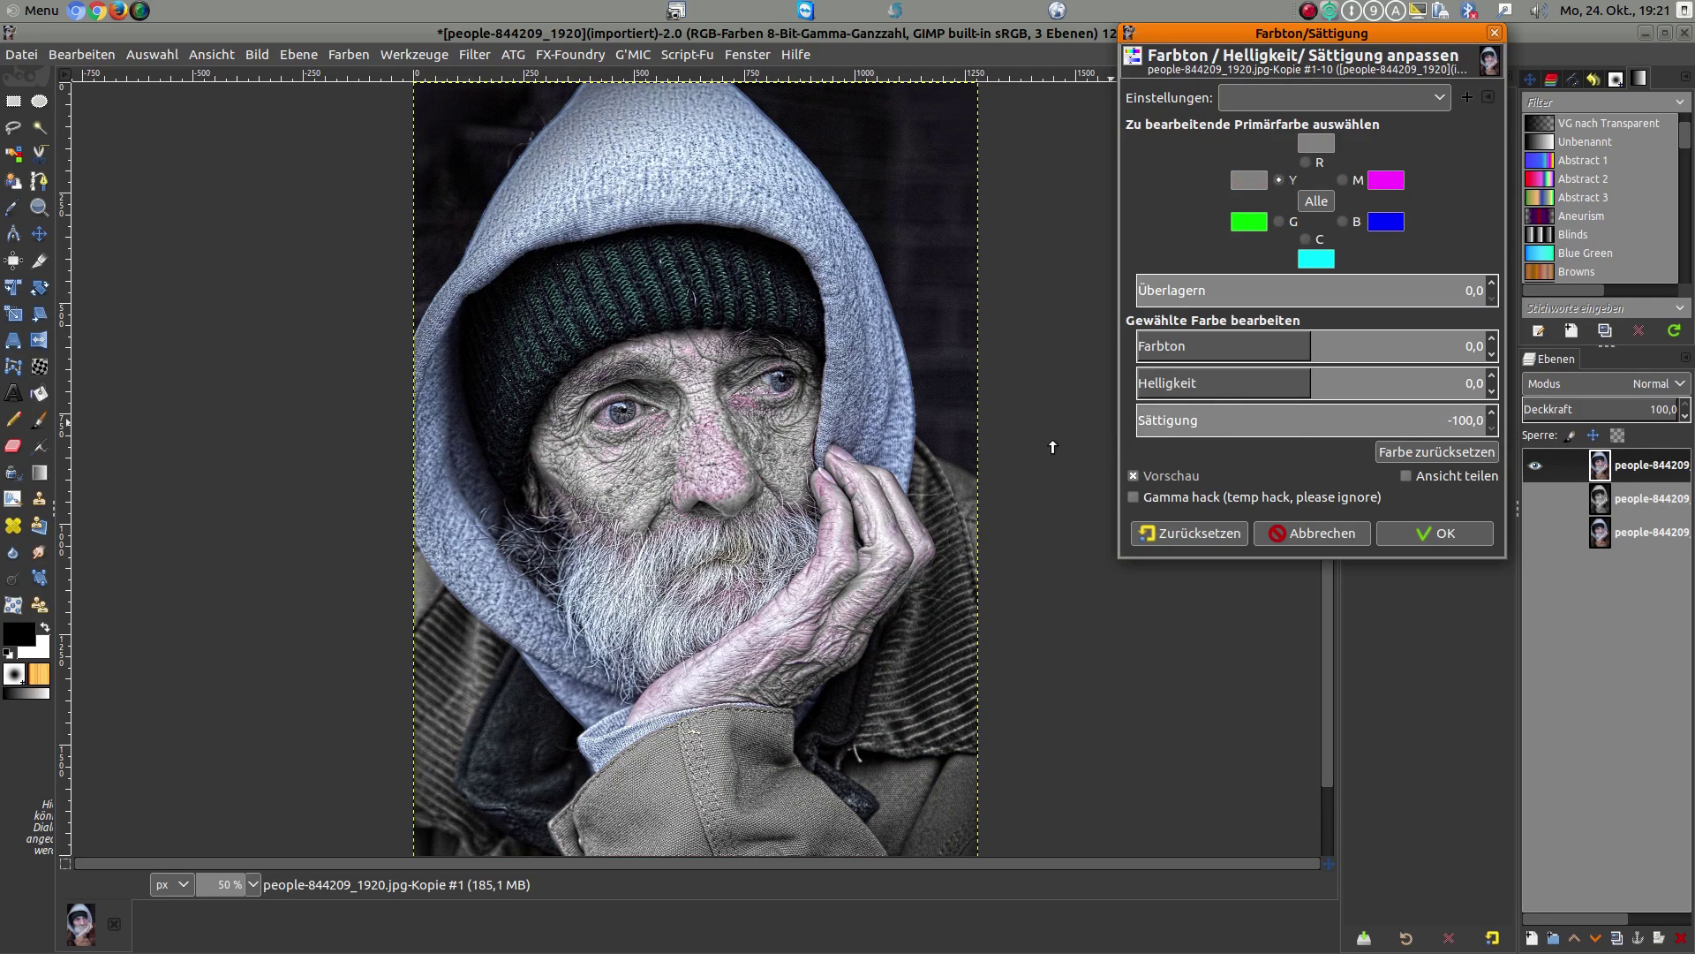
click(1279, 222)
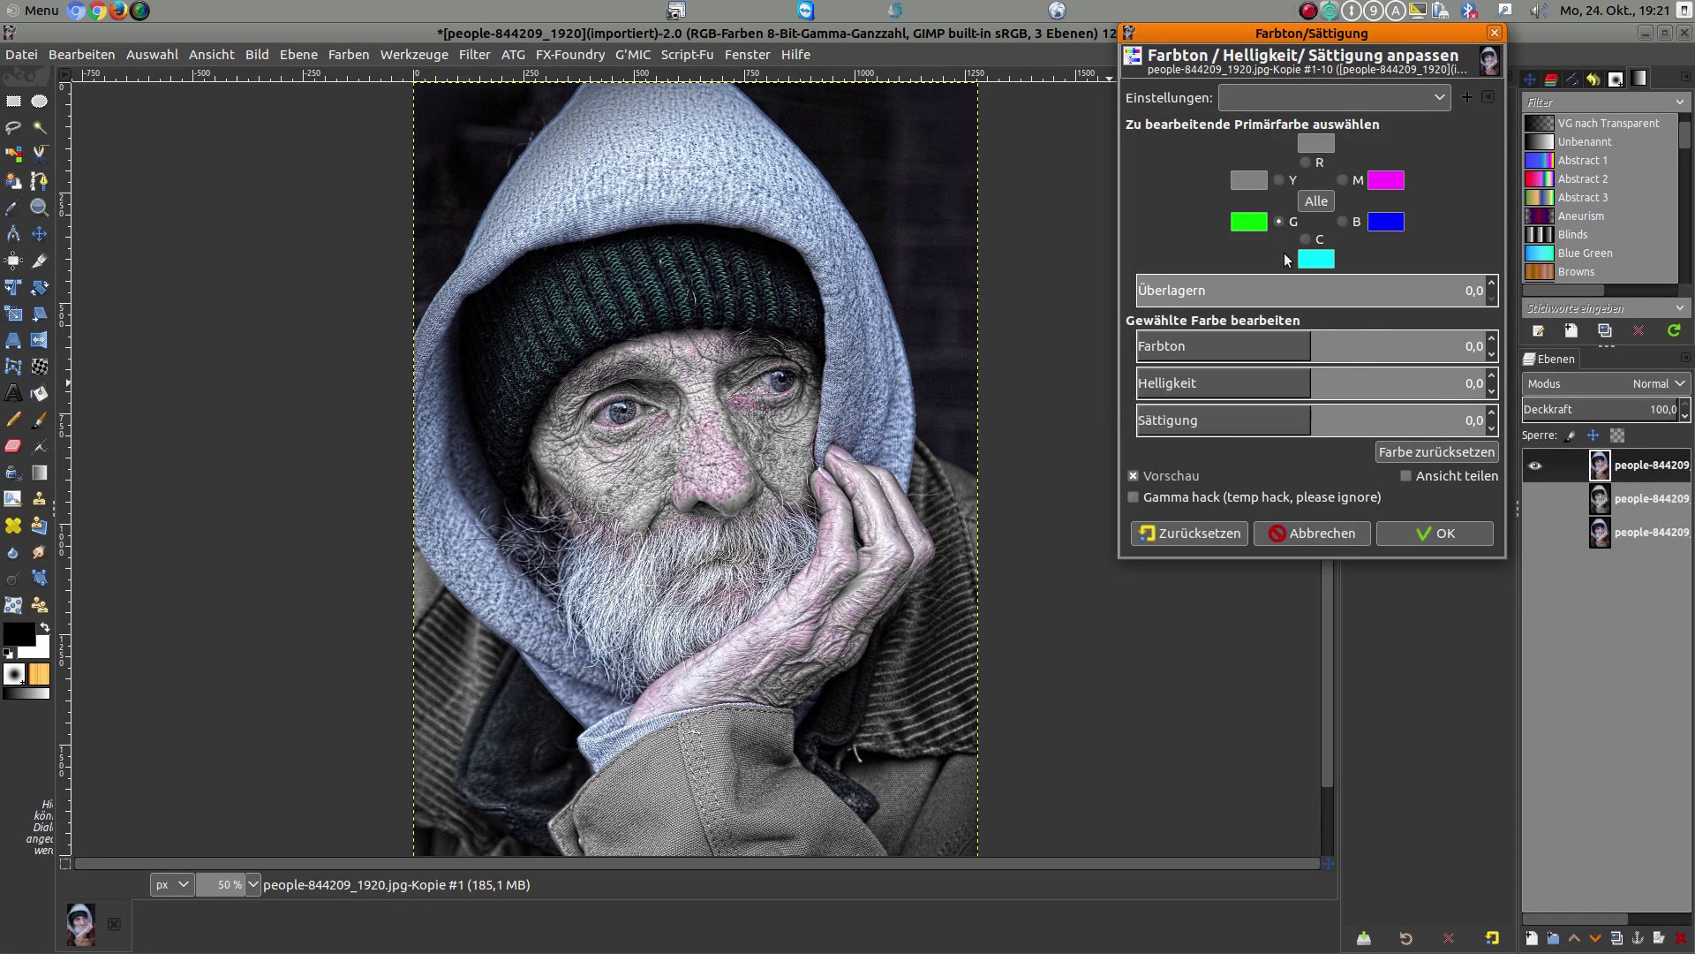
mouse_move(1310, 422)
mouse_down()
mouse_move(1165, 425)
mouse_move(1531, 430)
mouse_move(1104, 429)
mouse_up()
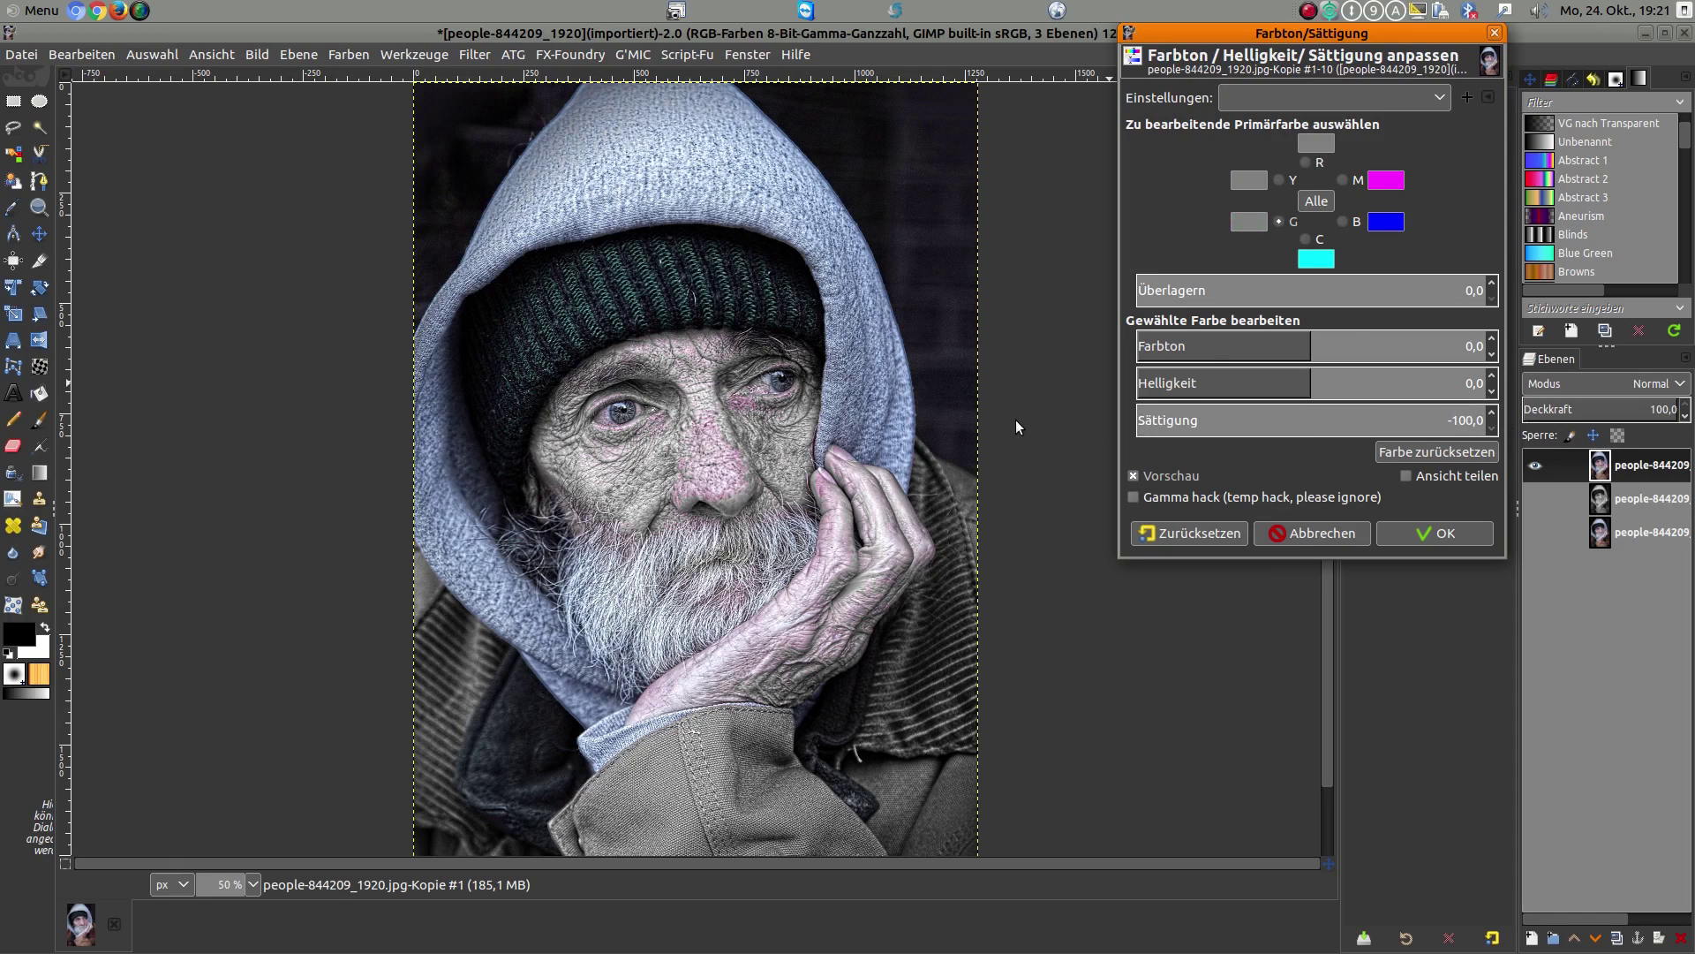
Set cyan saturation to -100 and cyan lightness to about -31
click(1307, 239)
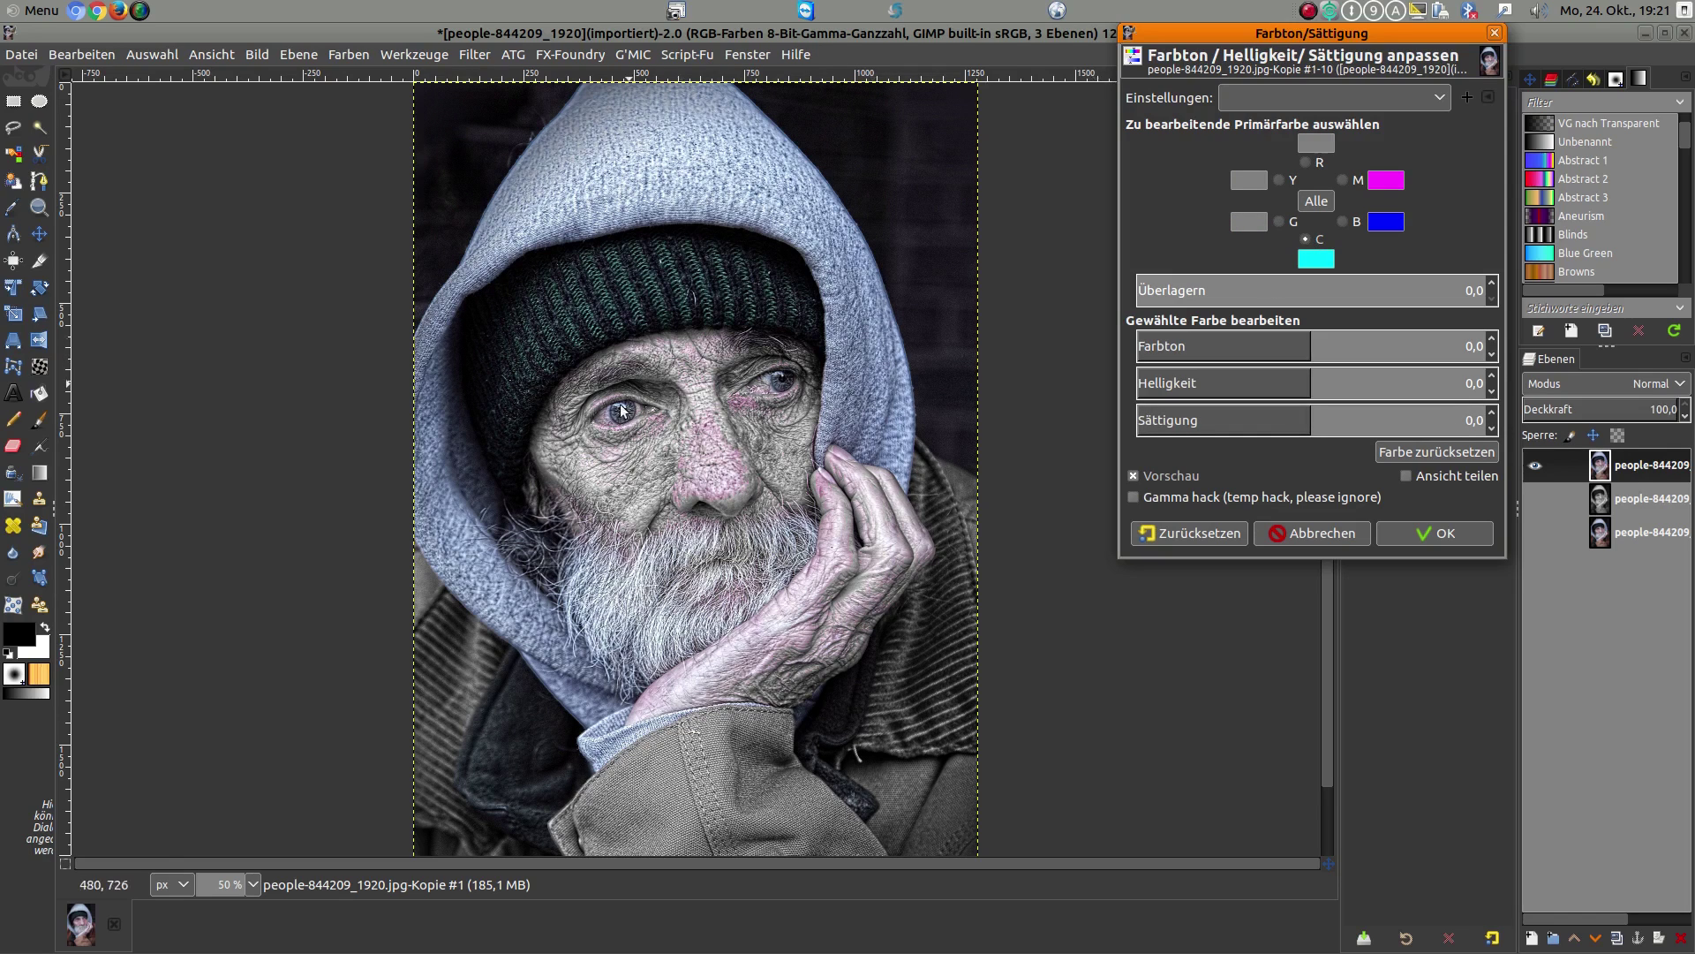
mouse_move(1305, 424)
mouse_down()
mouse_move(1207, 426)
mouse_move(1583, 439)
mouse_move(1501, 450)
mouse_up()
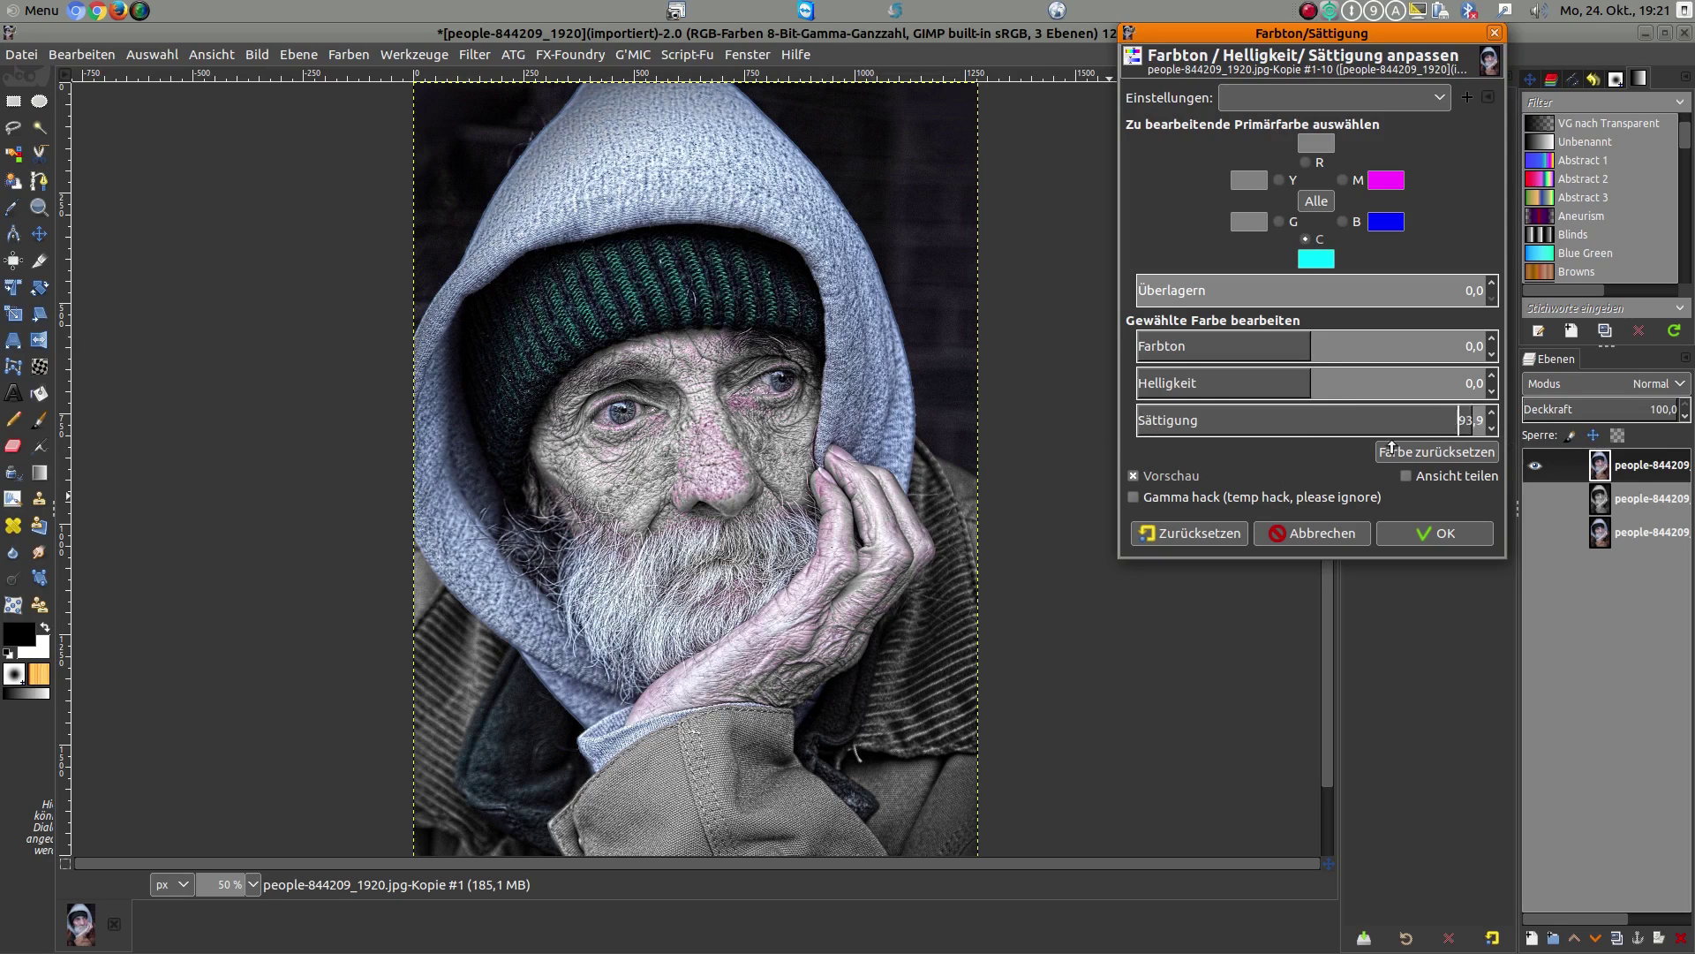
drag(1501, 450, 1008, 441)
drag(1140, 443, 1075, 444)
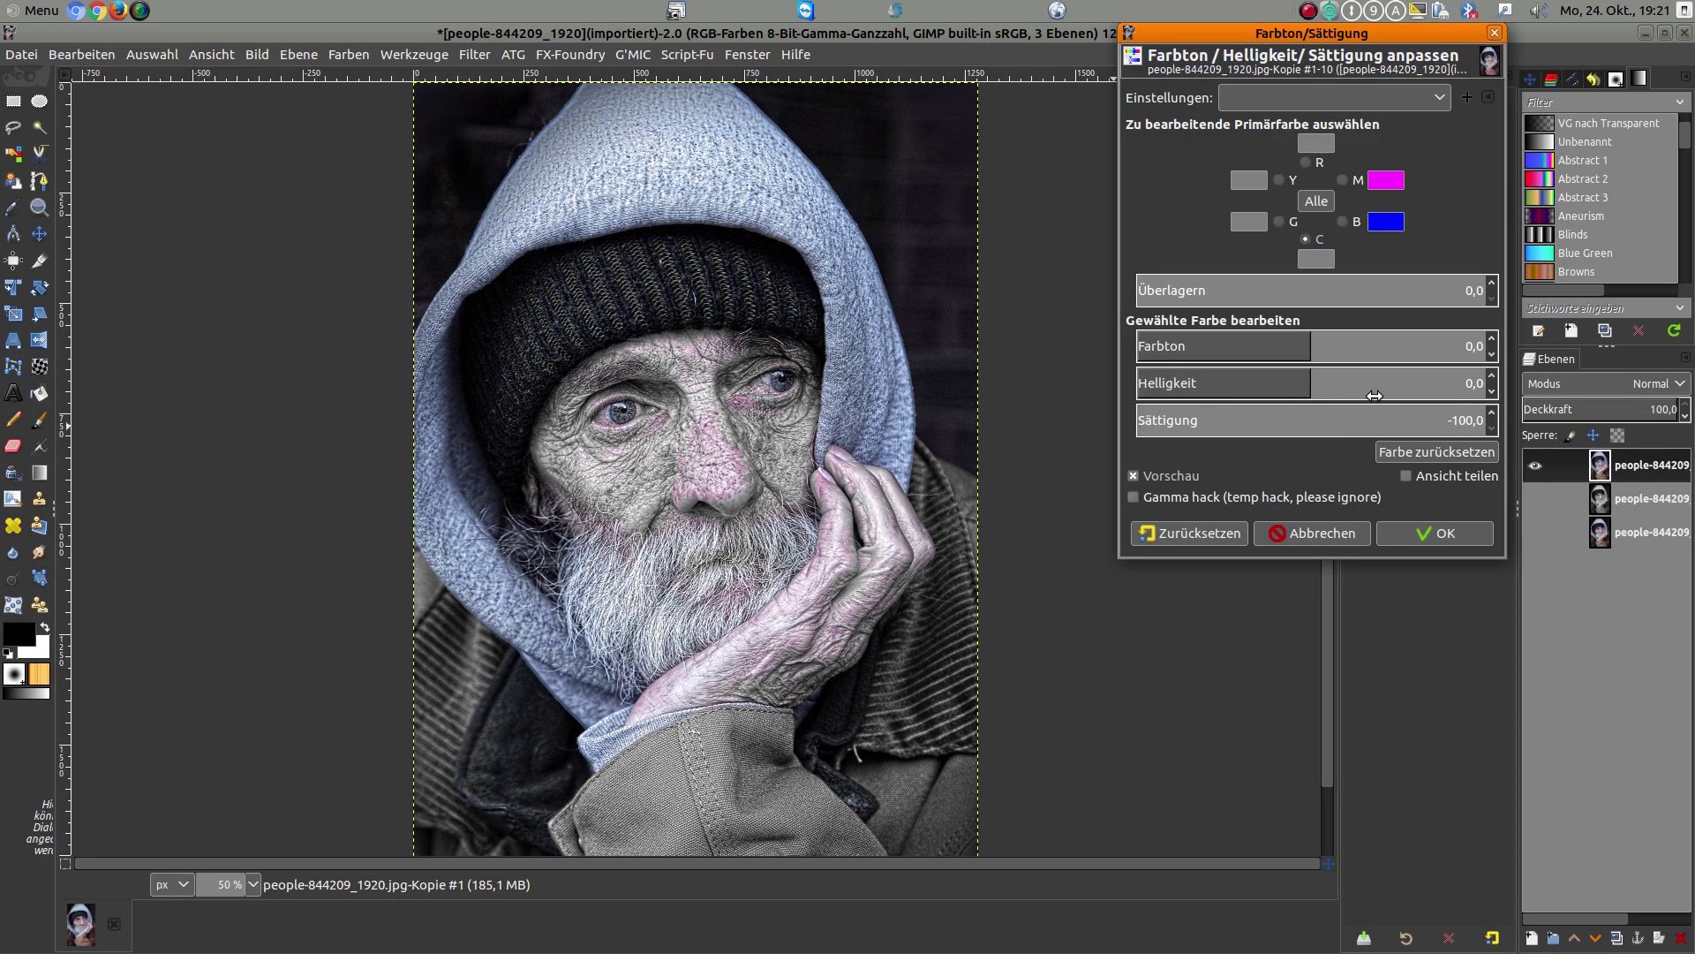
mouse_move(1174, 423)
mouse_down()
mouse_move(1269, 425)
mouse_move(1208, 418)
mouse_up()
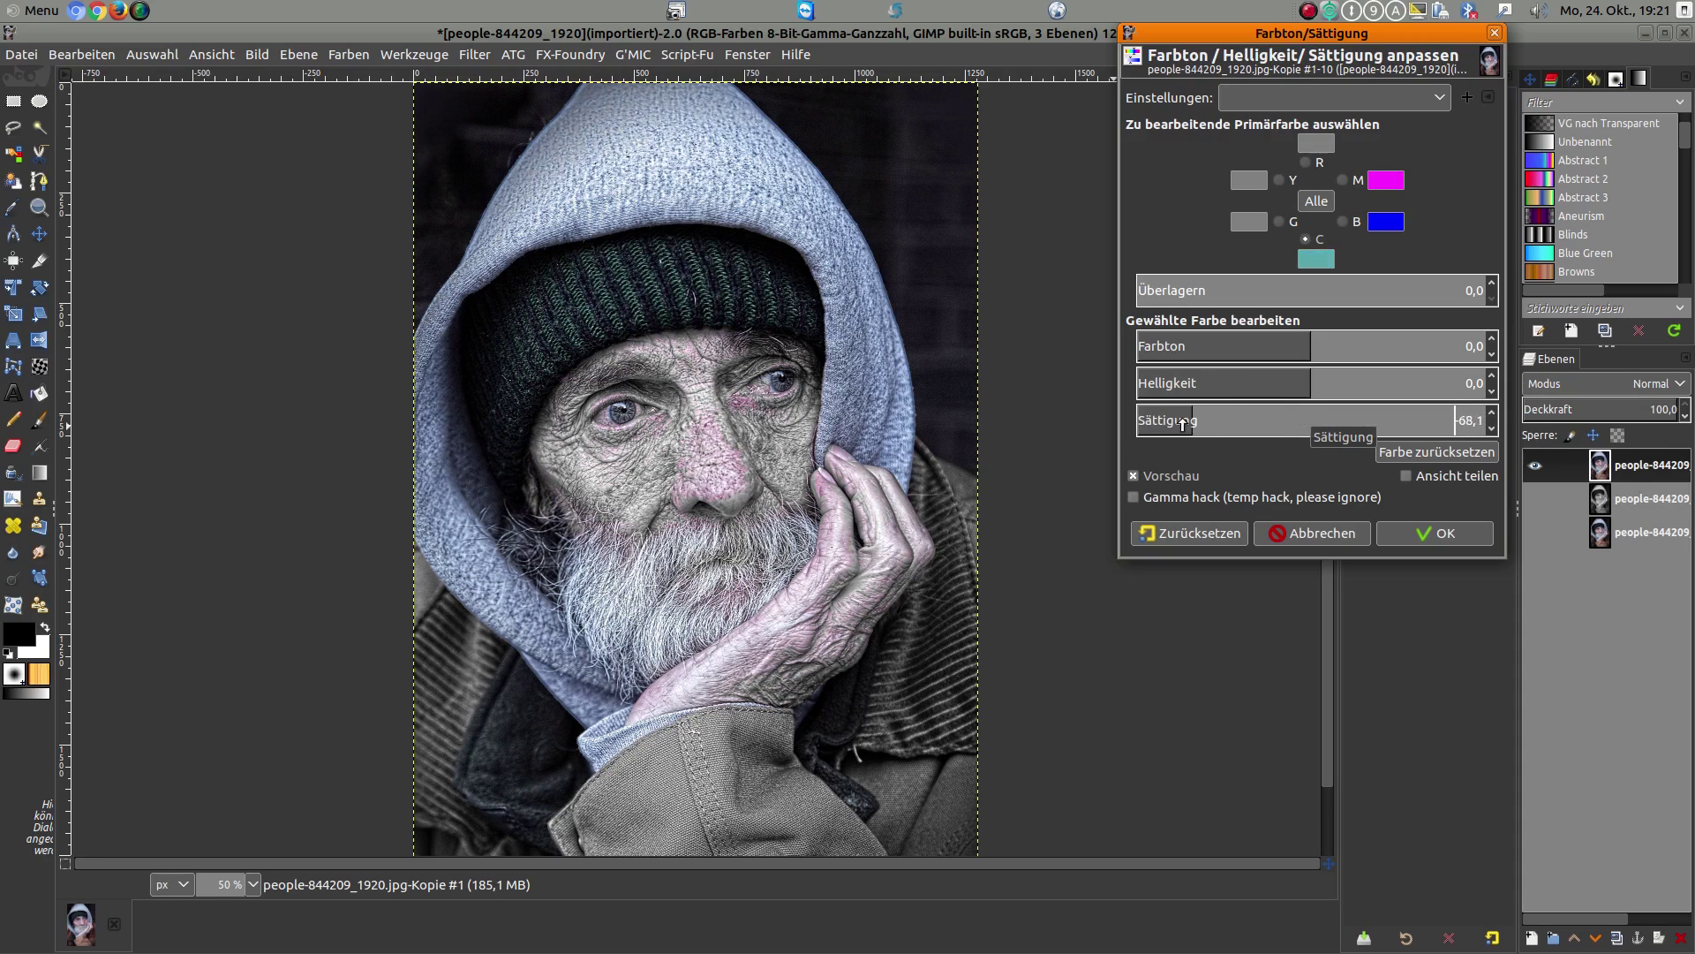
click(1296, 385)
drag(1296, 385, 1257, 392)
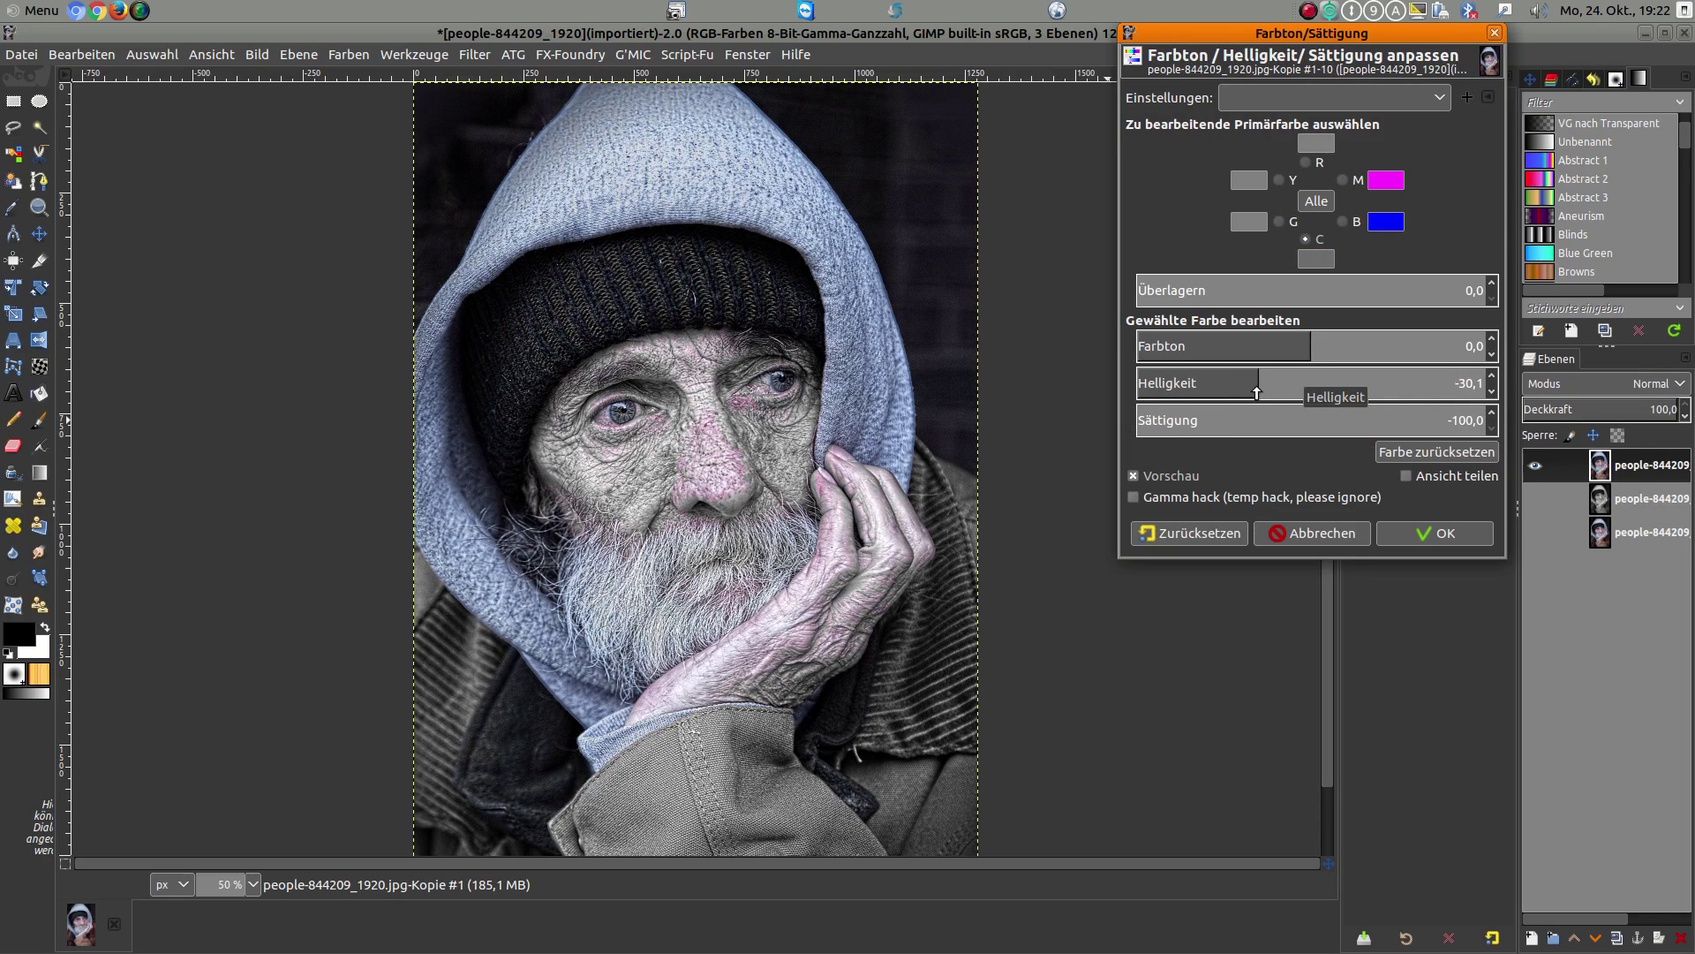
drag(1256, 392, 1254, 392)
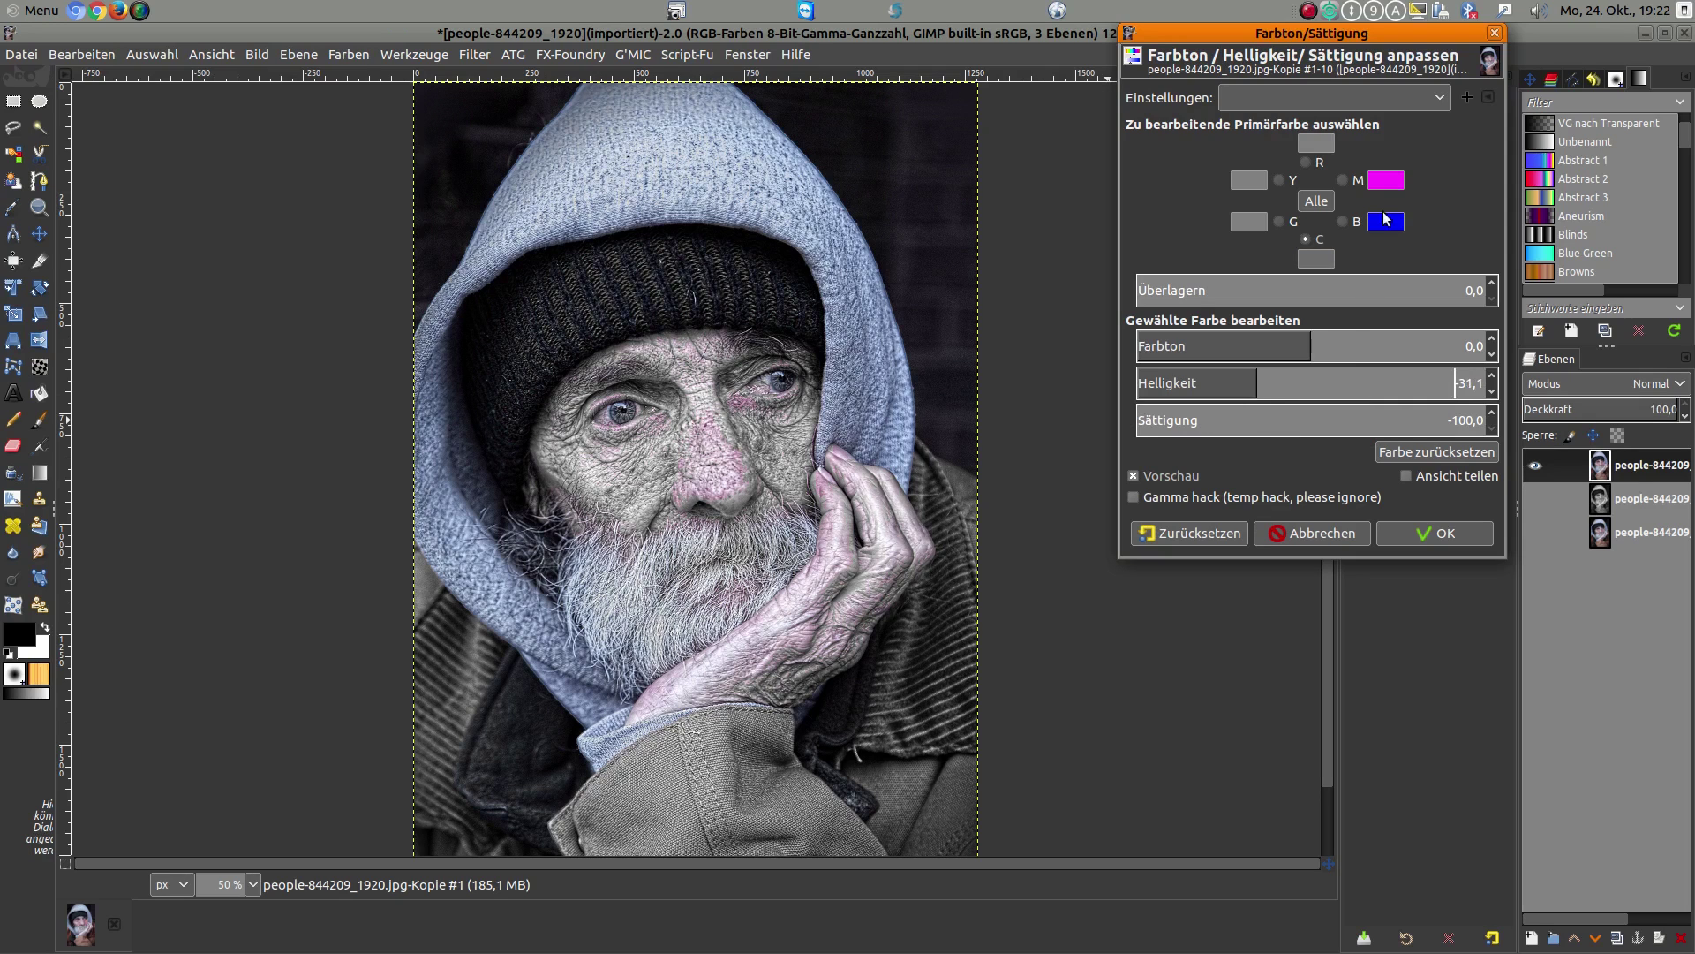
Set blue saturation to -100 and blue lightness to about 17.5
click(1347, 223)
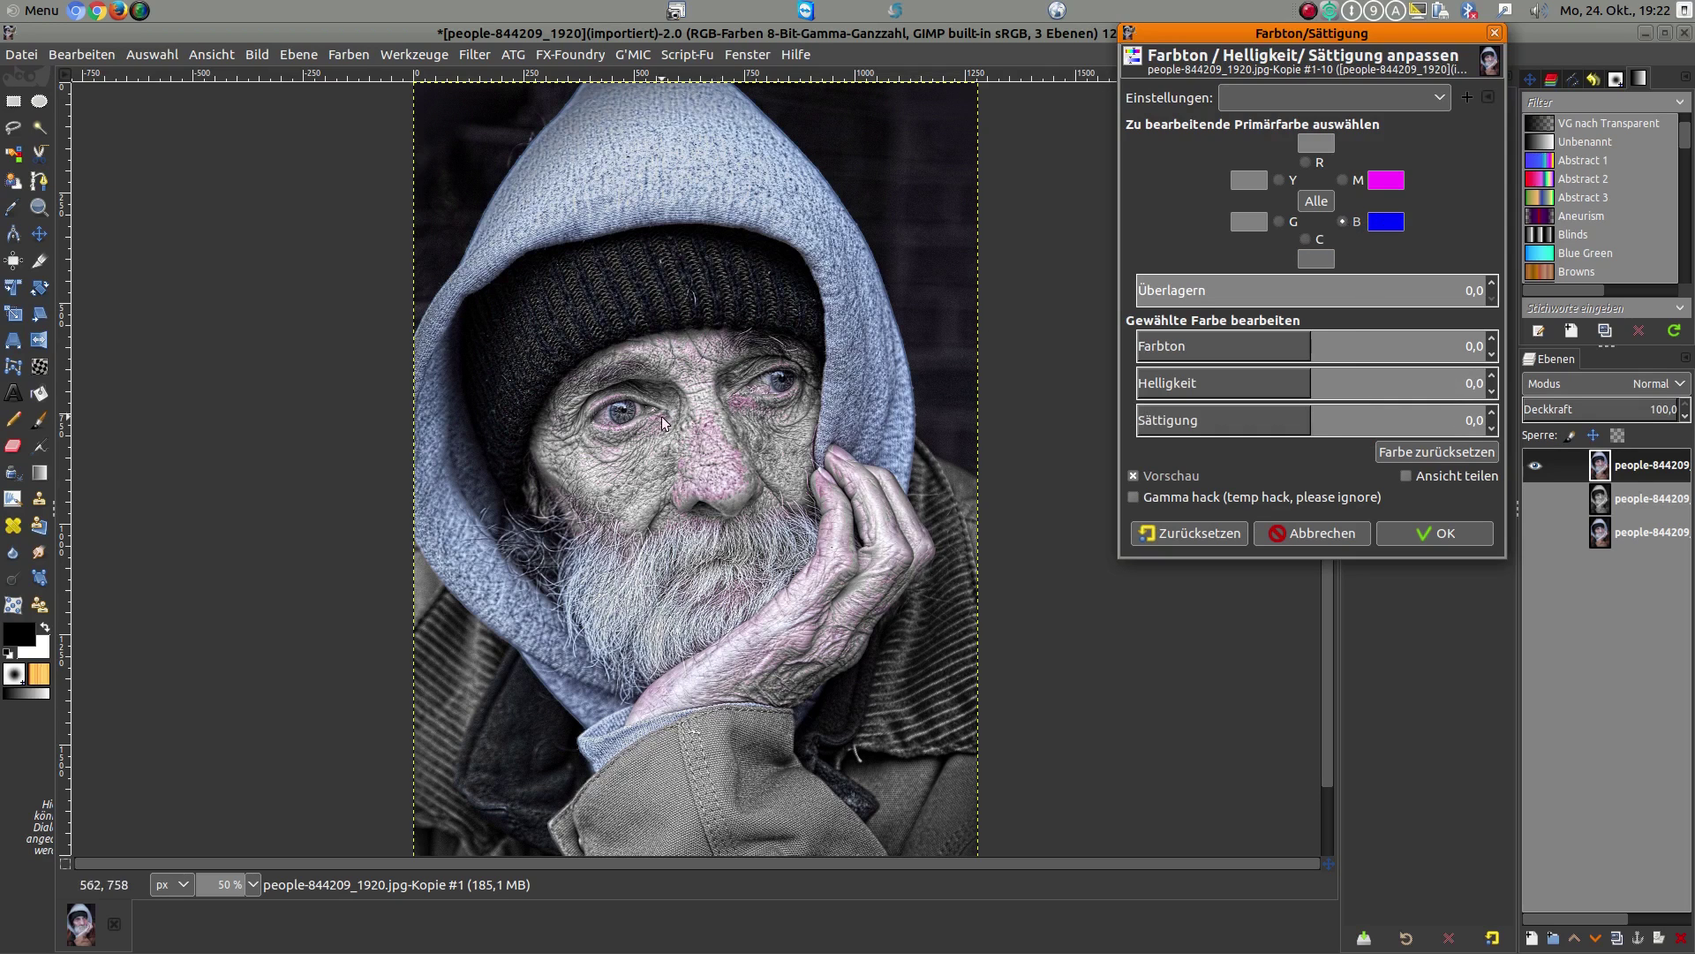
drag(1256, 425, 1100, 431)
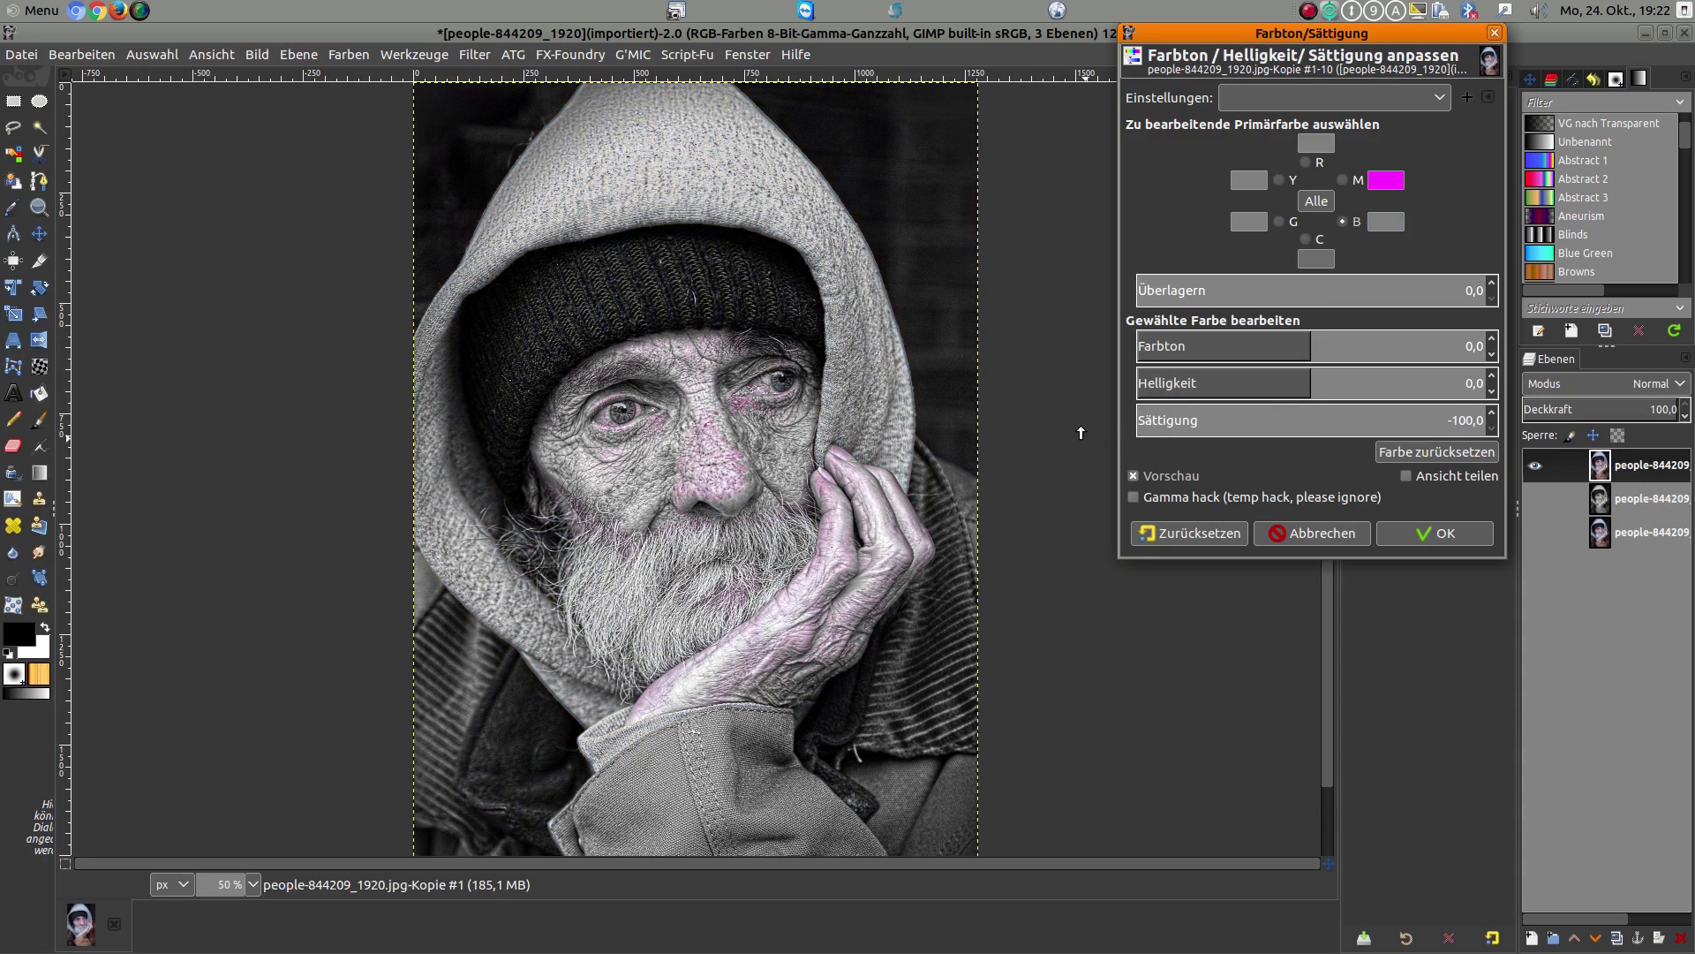
drag(1081, 432, 1254, 426)
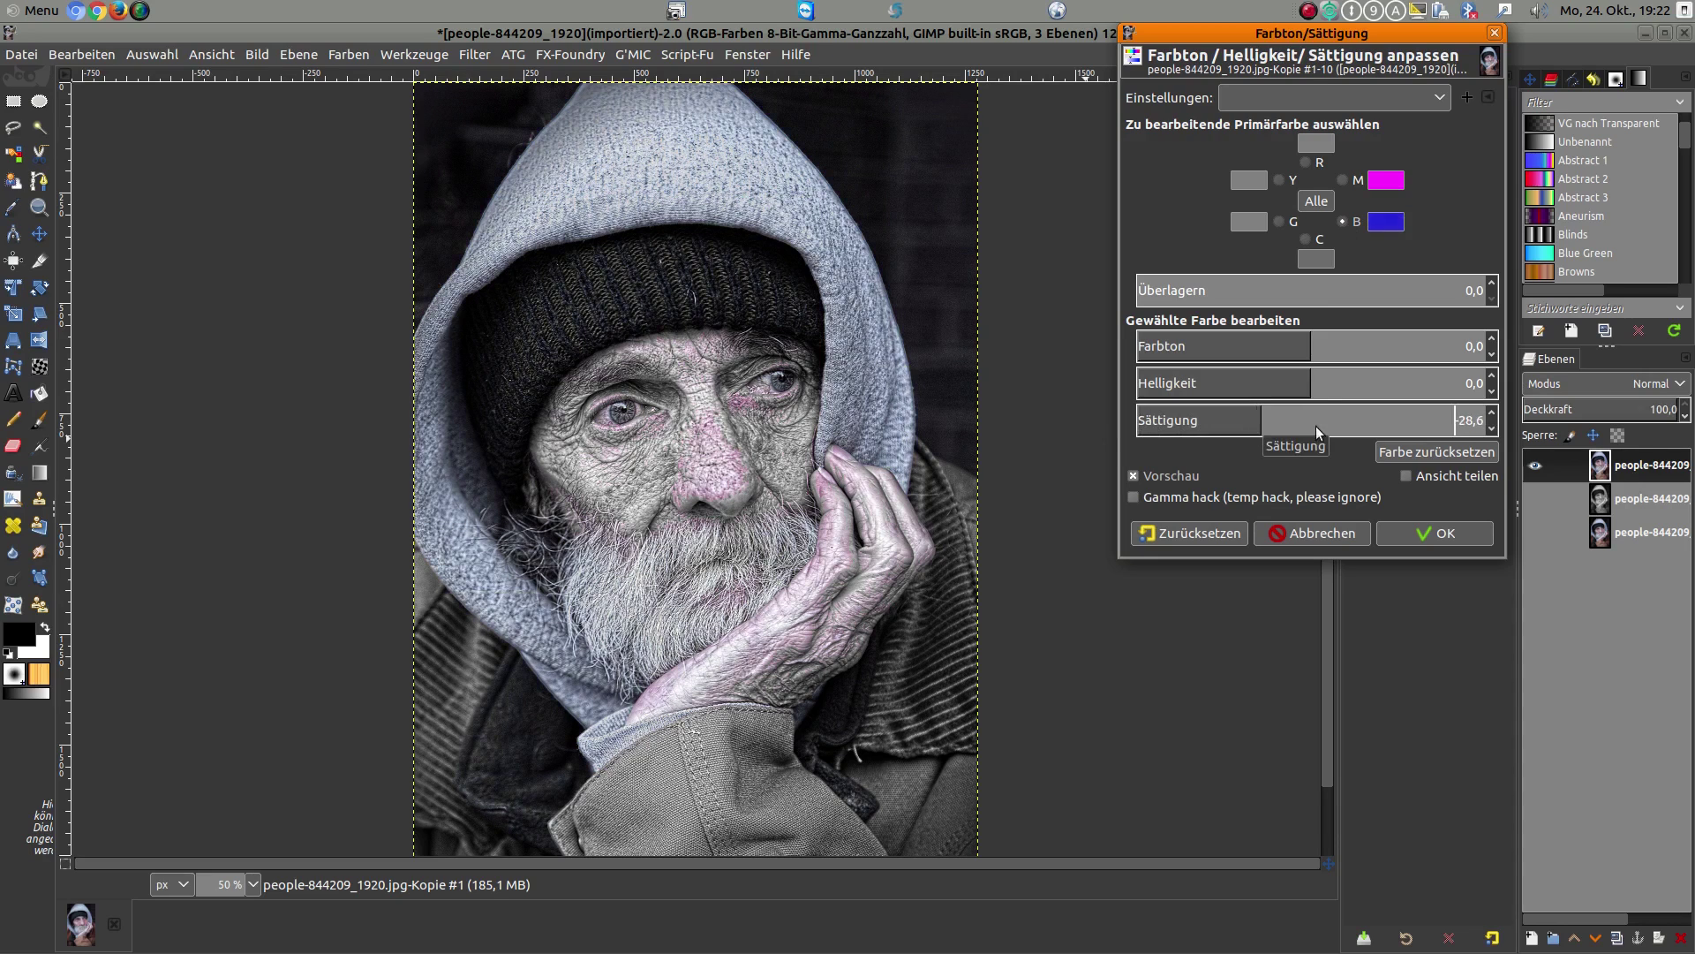
mouse_move(1343, 426)
mouse_down()
mouse_move(1416, 426)
mouse_move(1077, 442)
mouse_up()
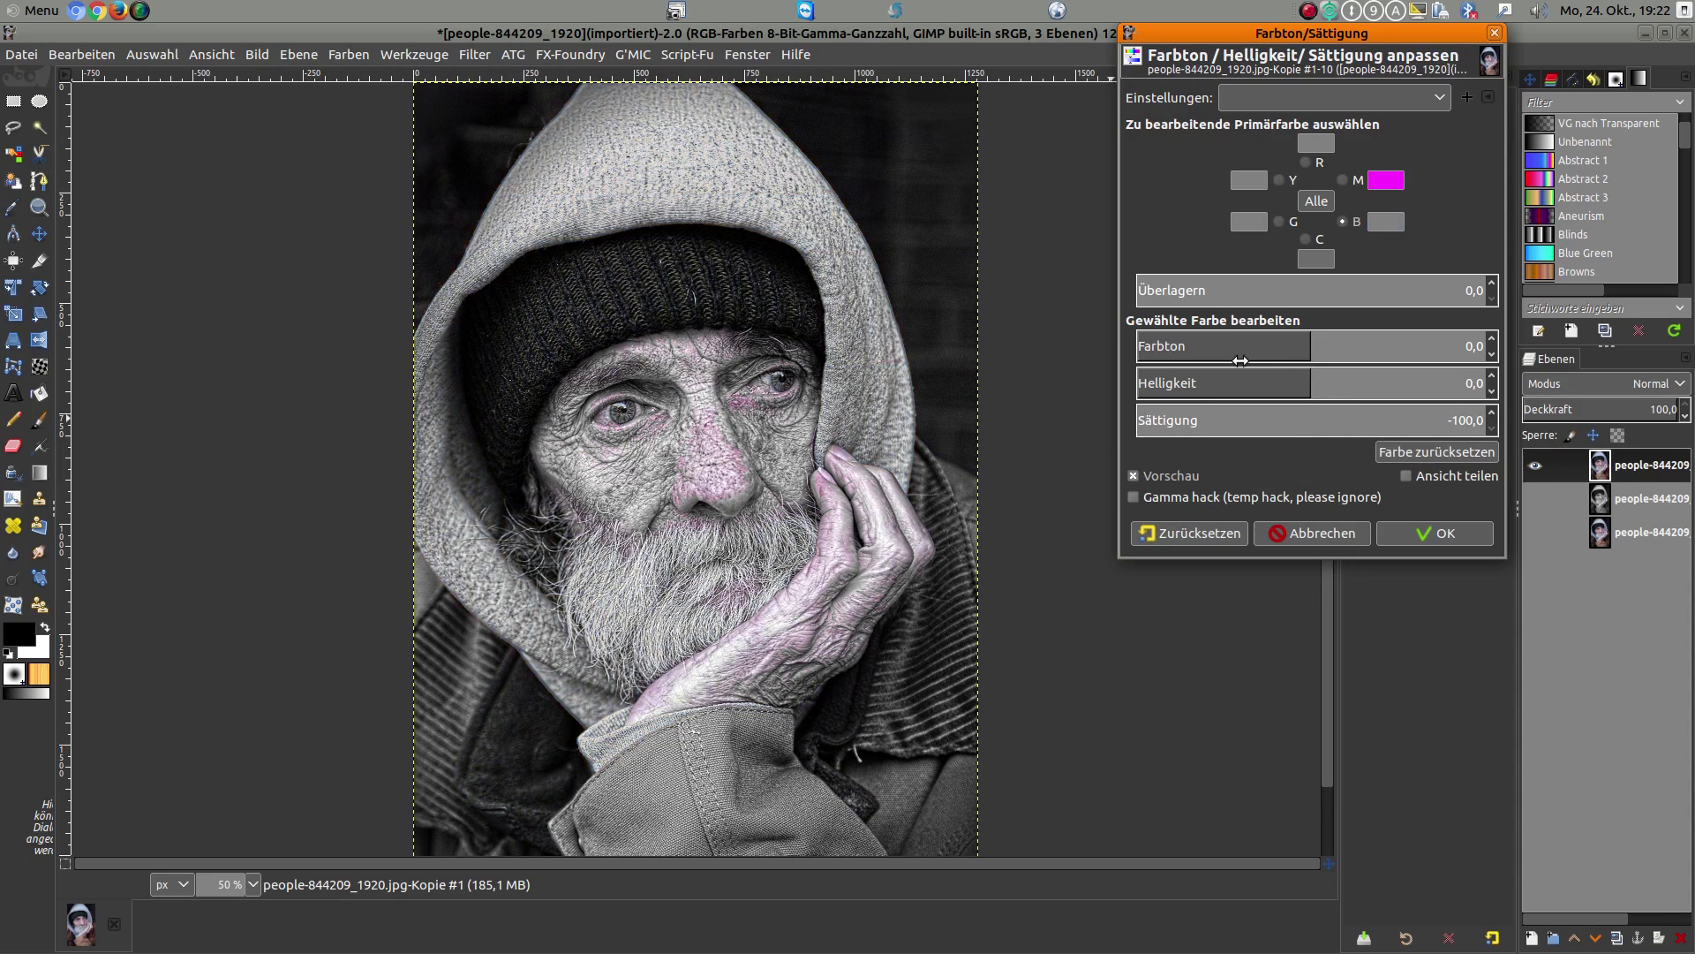
drag(1290, 383, 1341, 386)
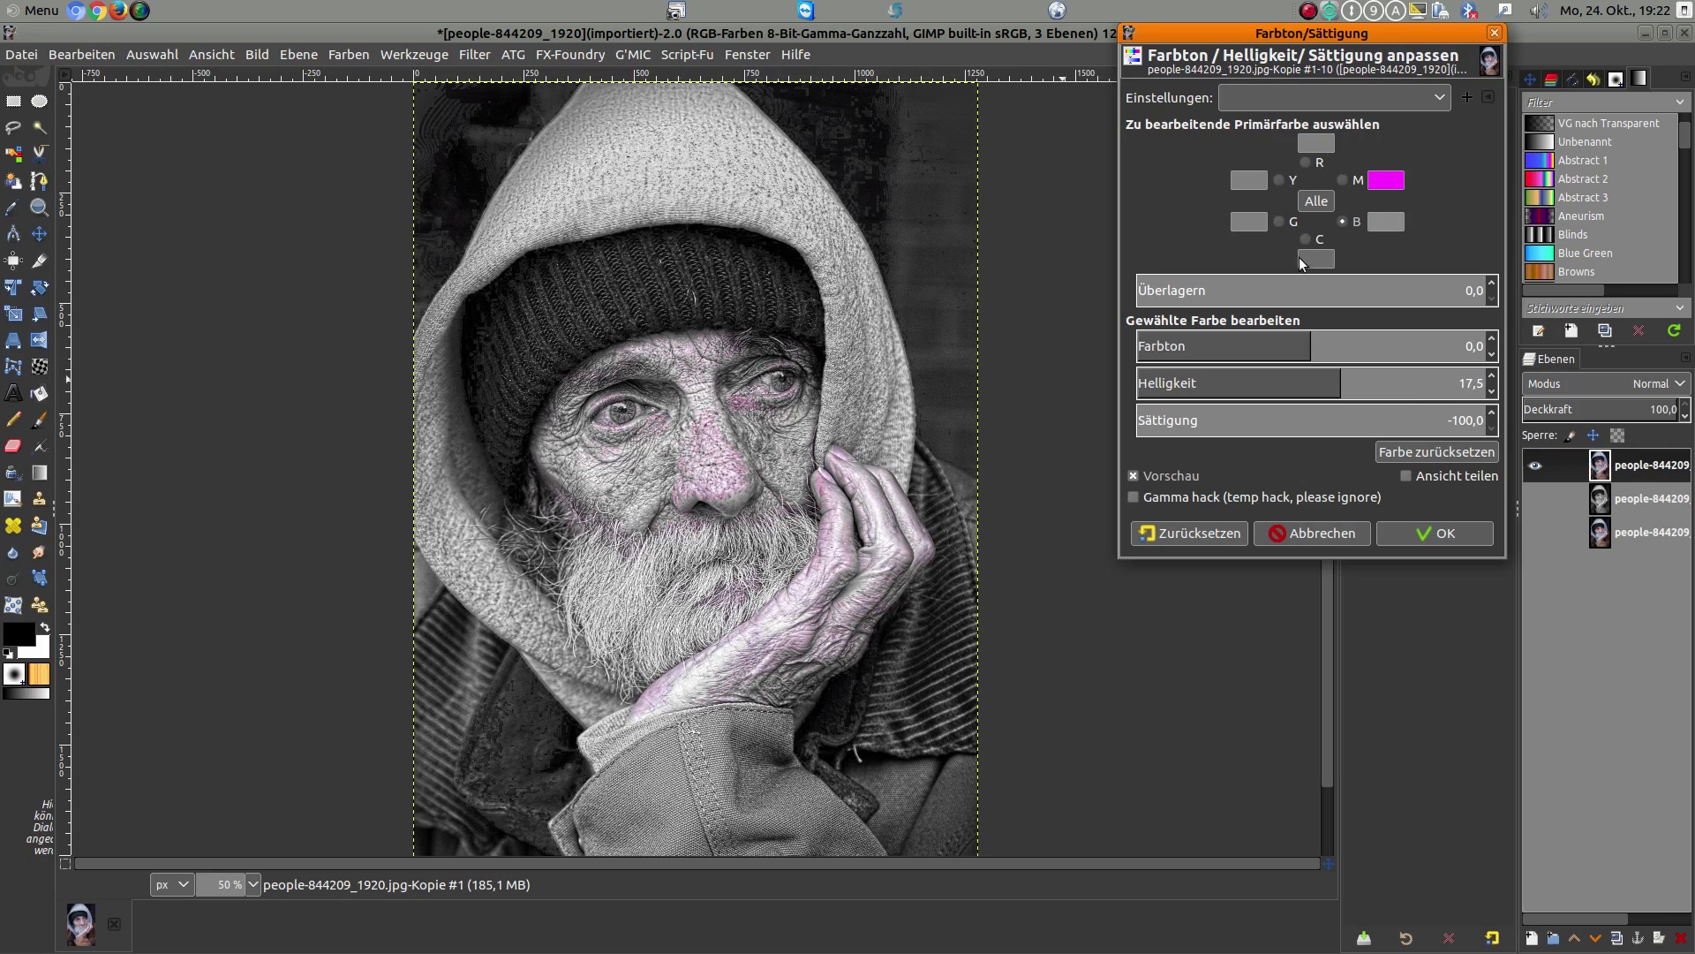
Set magenta saturation to -100 and lightness to 22, then apply Hue-Saturation
click(1343, 181)
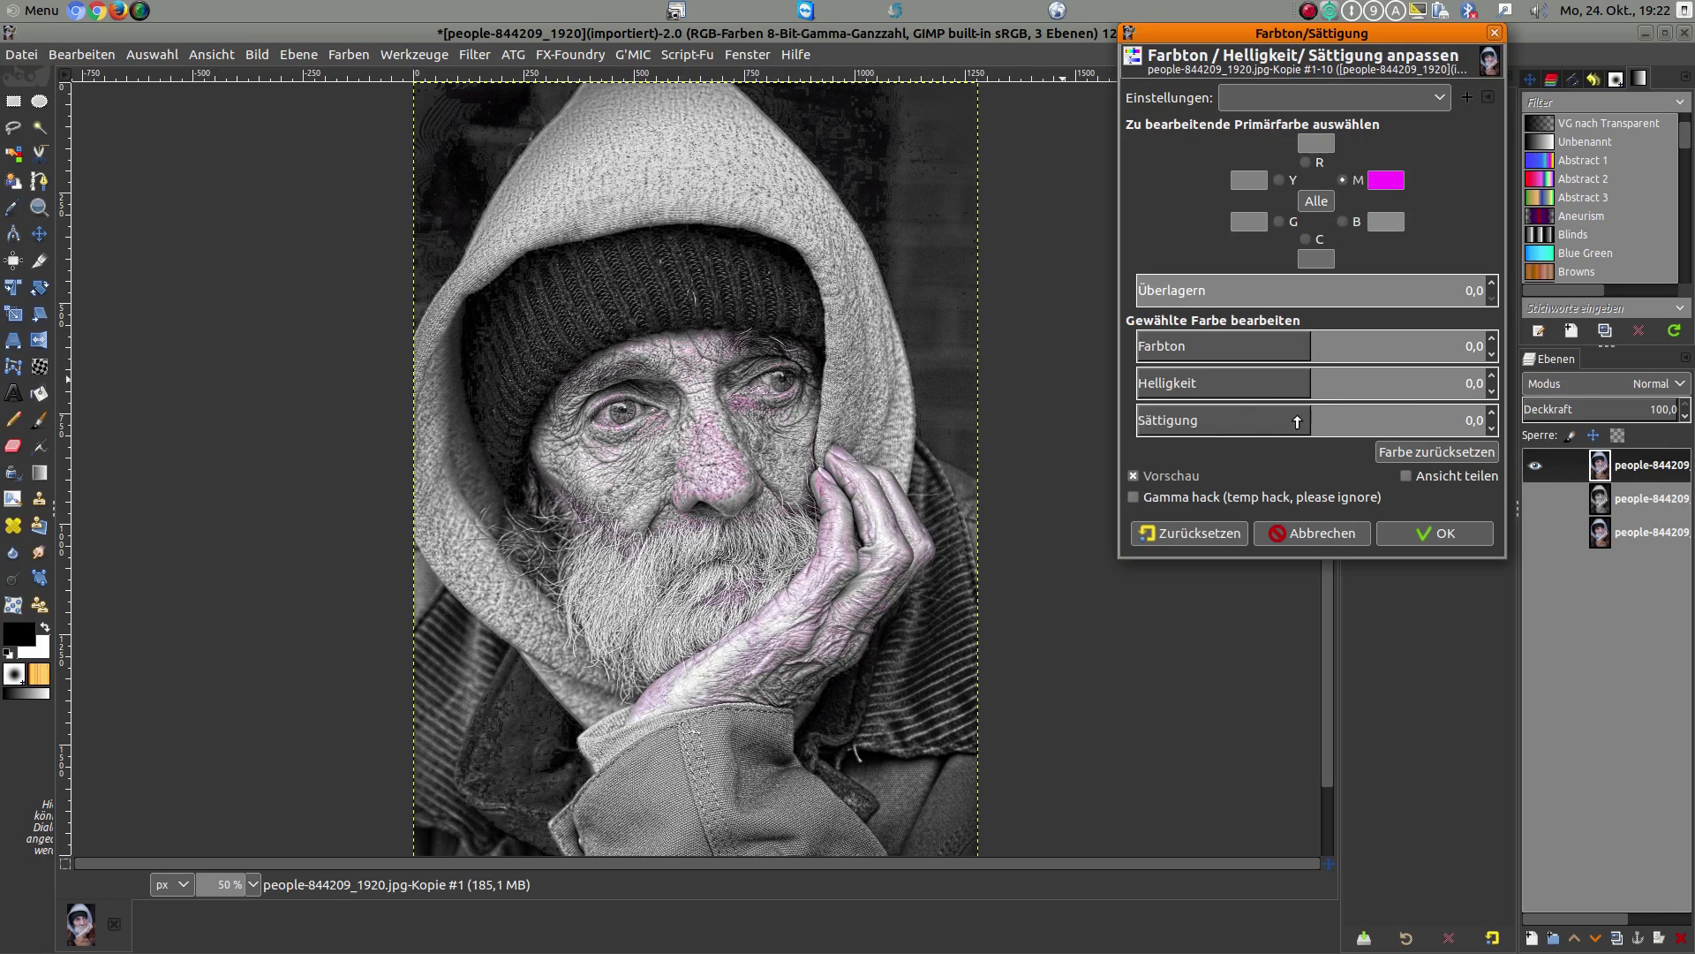
drag(1297, 421, 1107, 441)
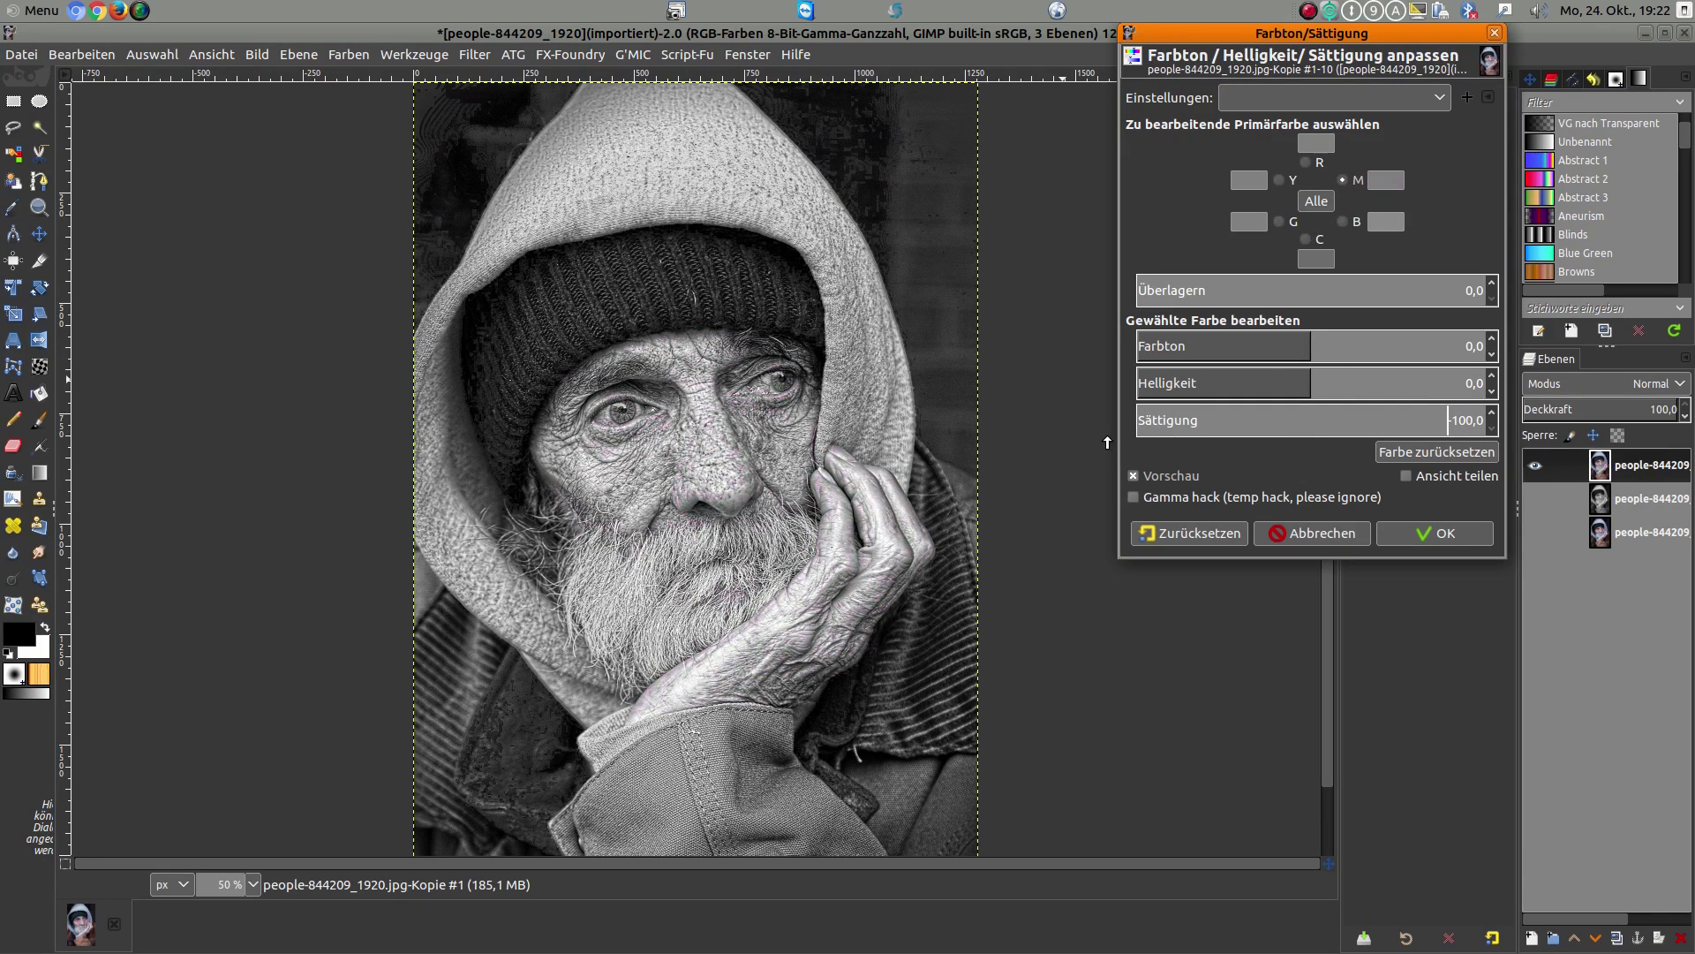
mouse_move(1107, 441)
mouse_down()
mouse_move(1235, 442)
mouse_move(1131, 441)
mouse_up()
mouse_move(1310, 389)
mouse_down()
mouse_move(1285, 390)
mouse_move(1349, 389)
mouse_up()
click(1349, 389)
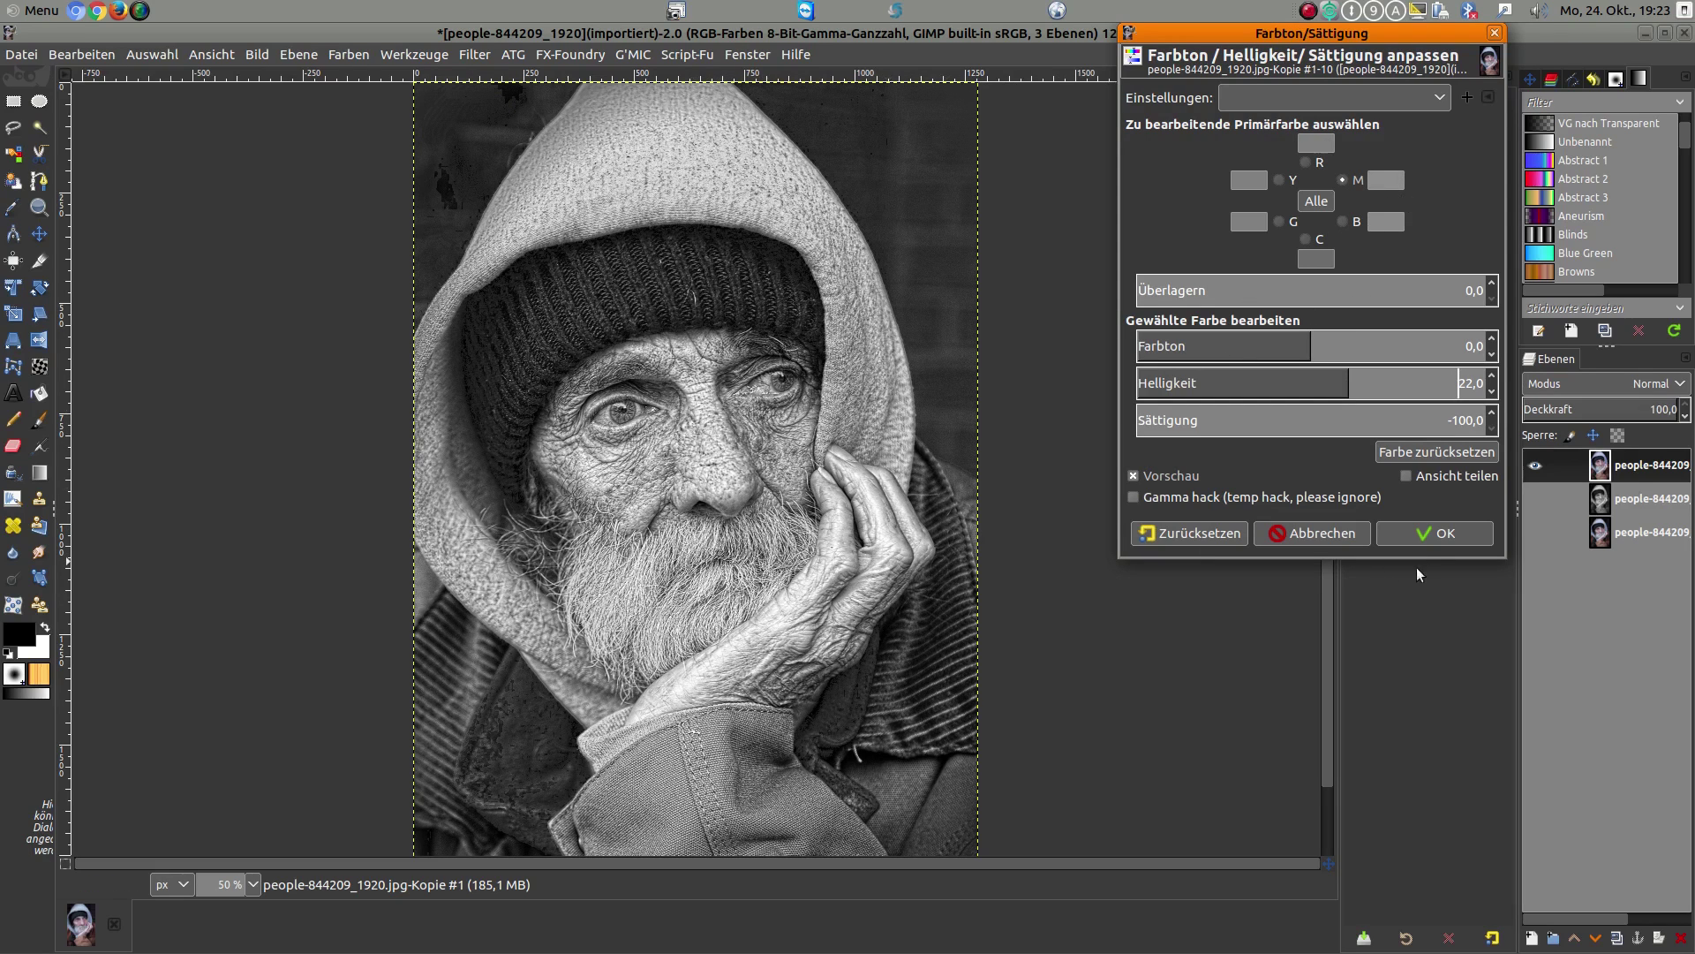
click(1432, 535)
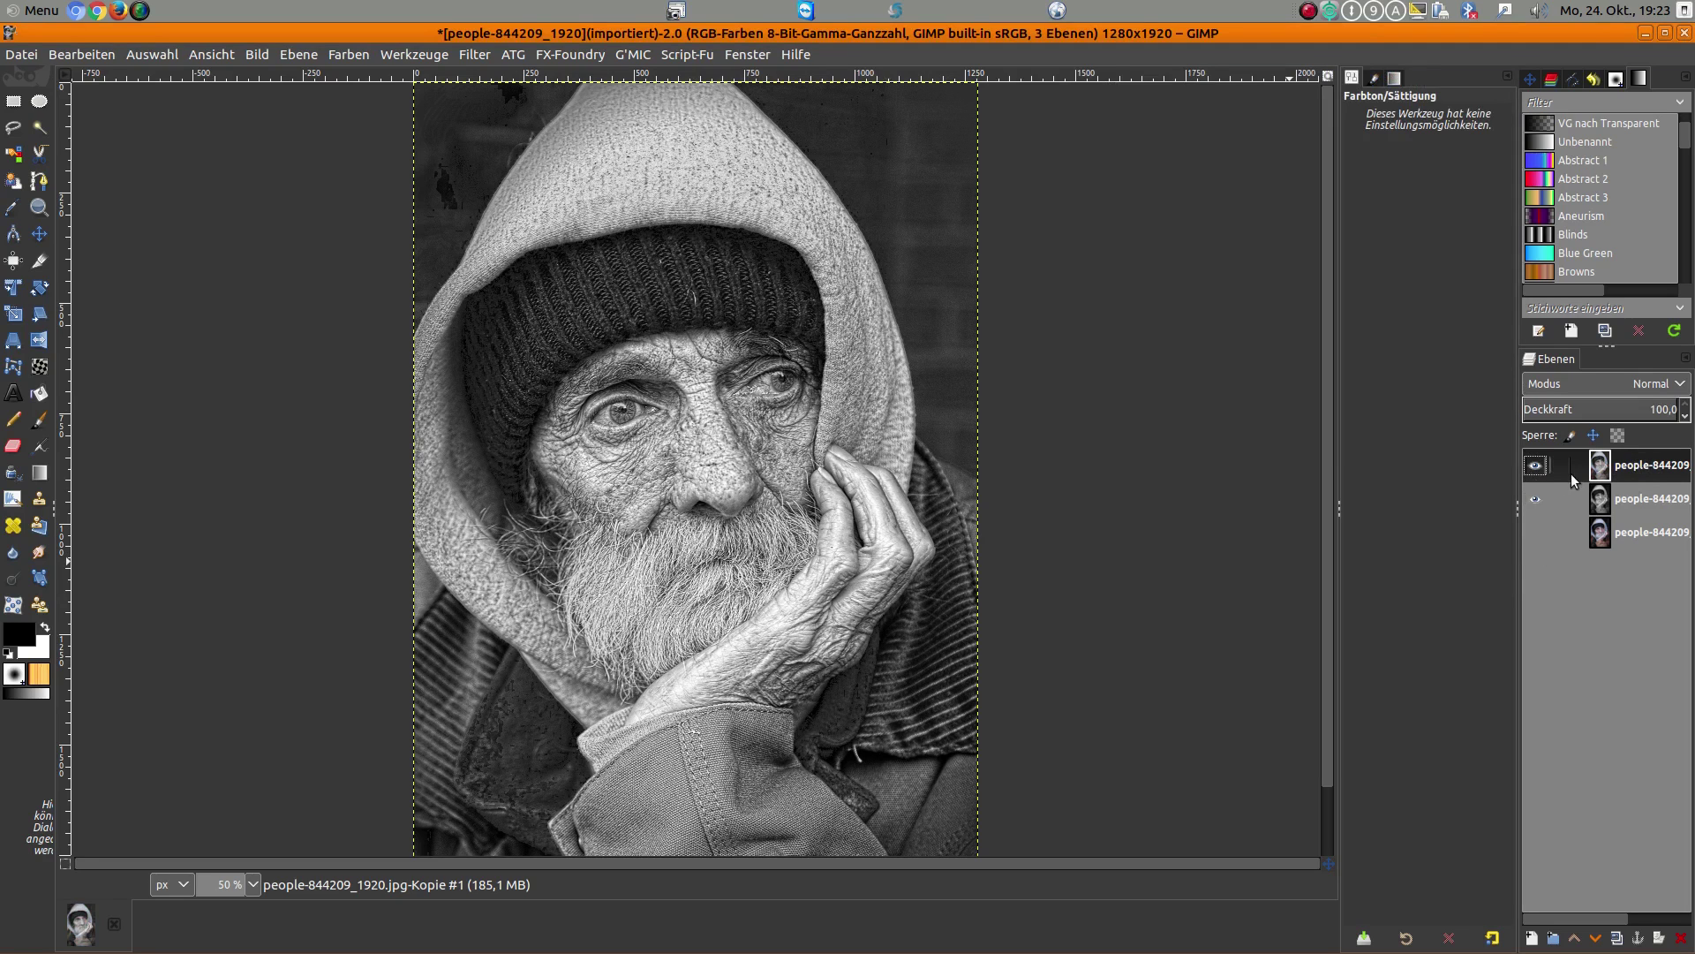
click(1535, 467)
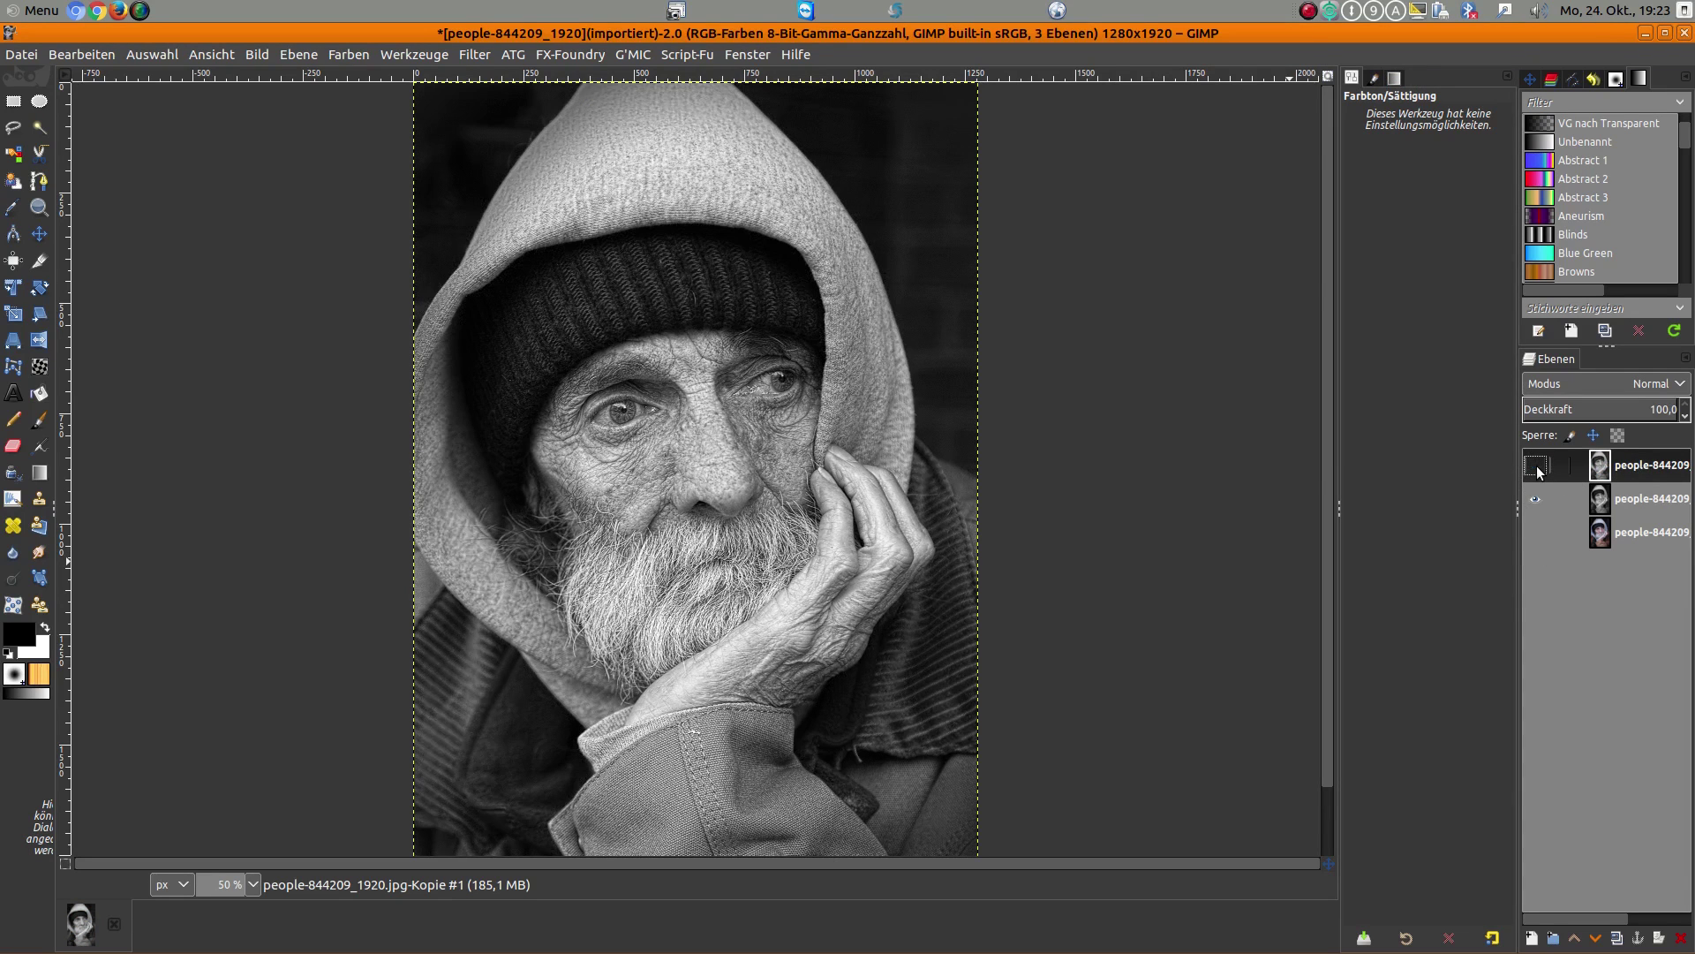
click(1535, 466)
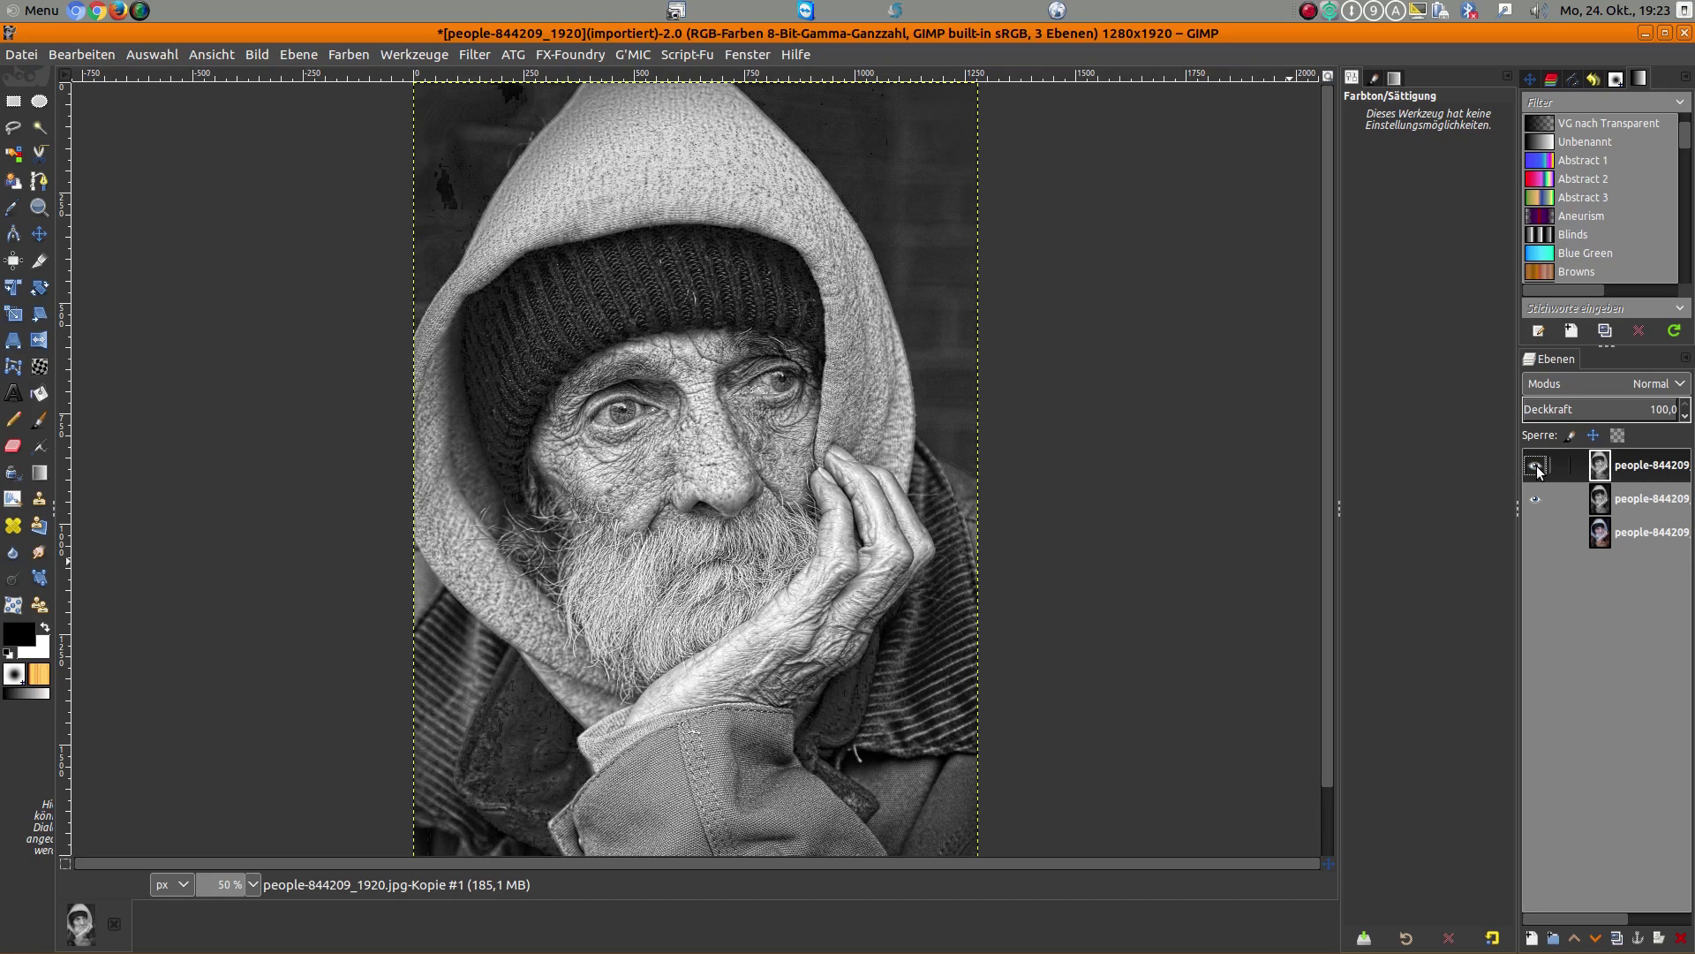
click(1535, 467)
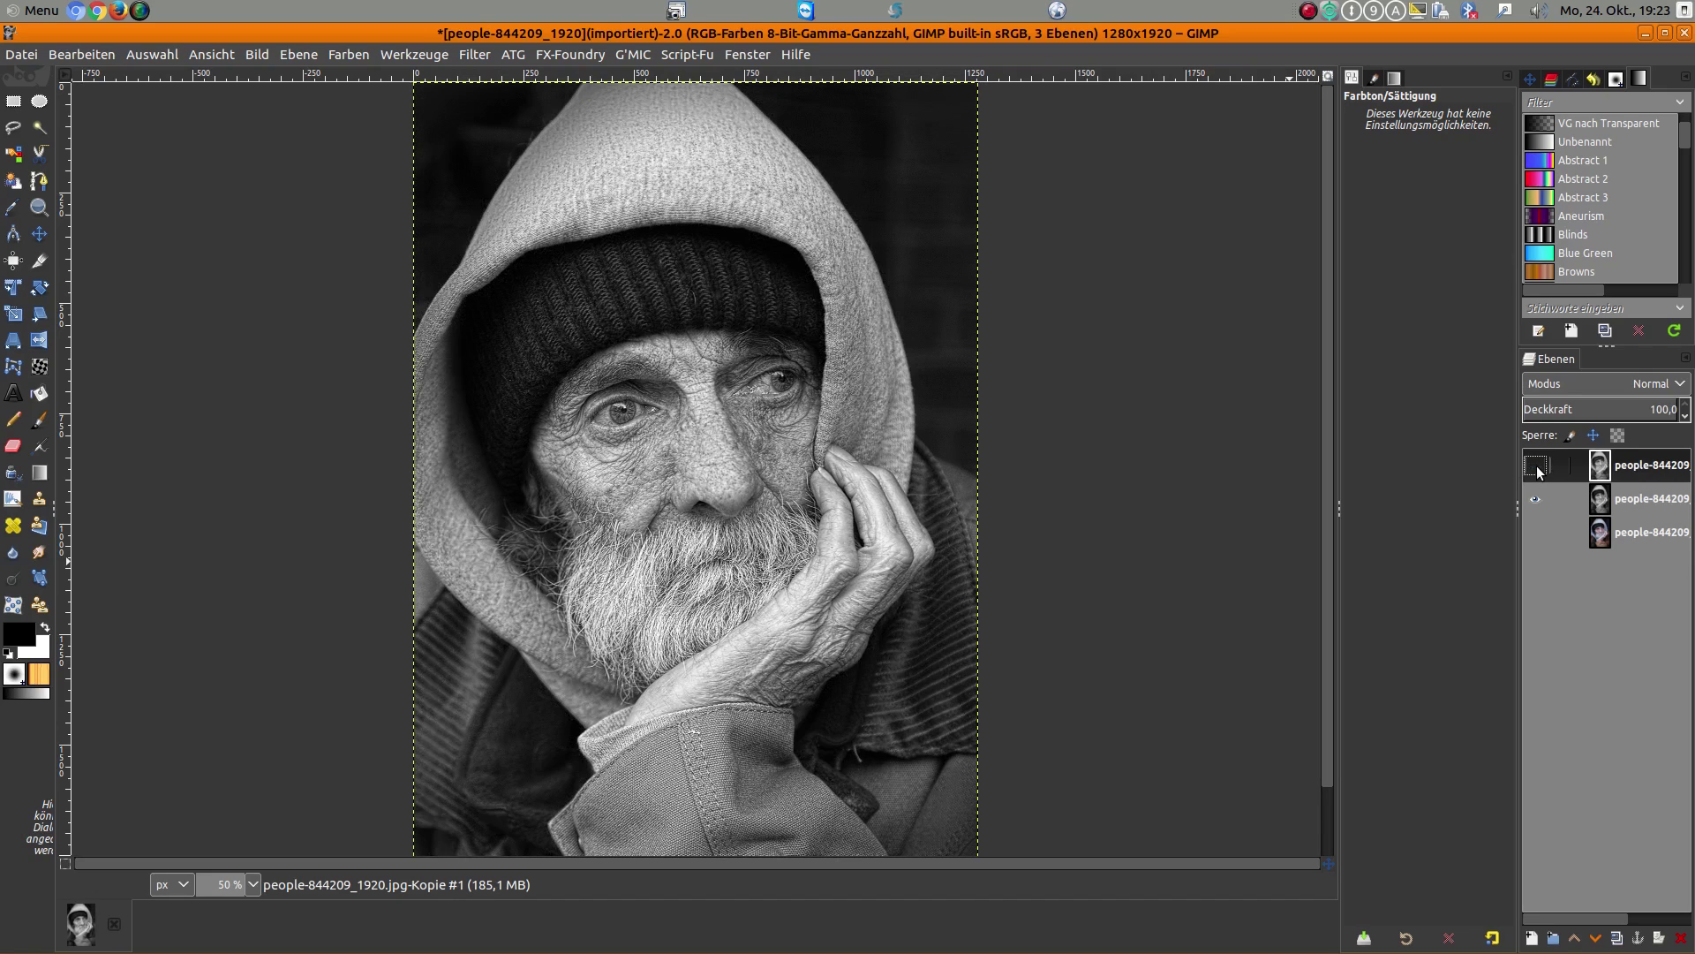
click(1536, 466)
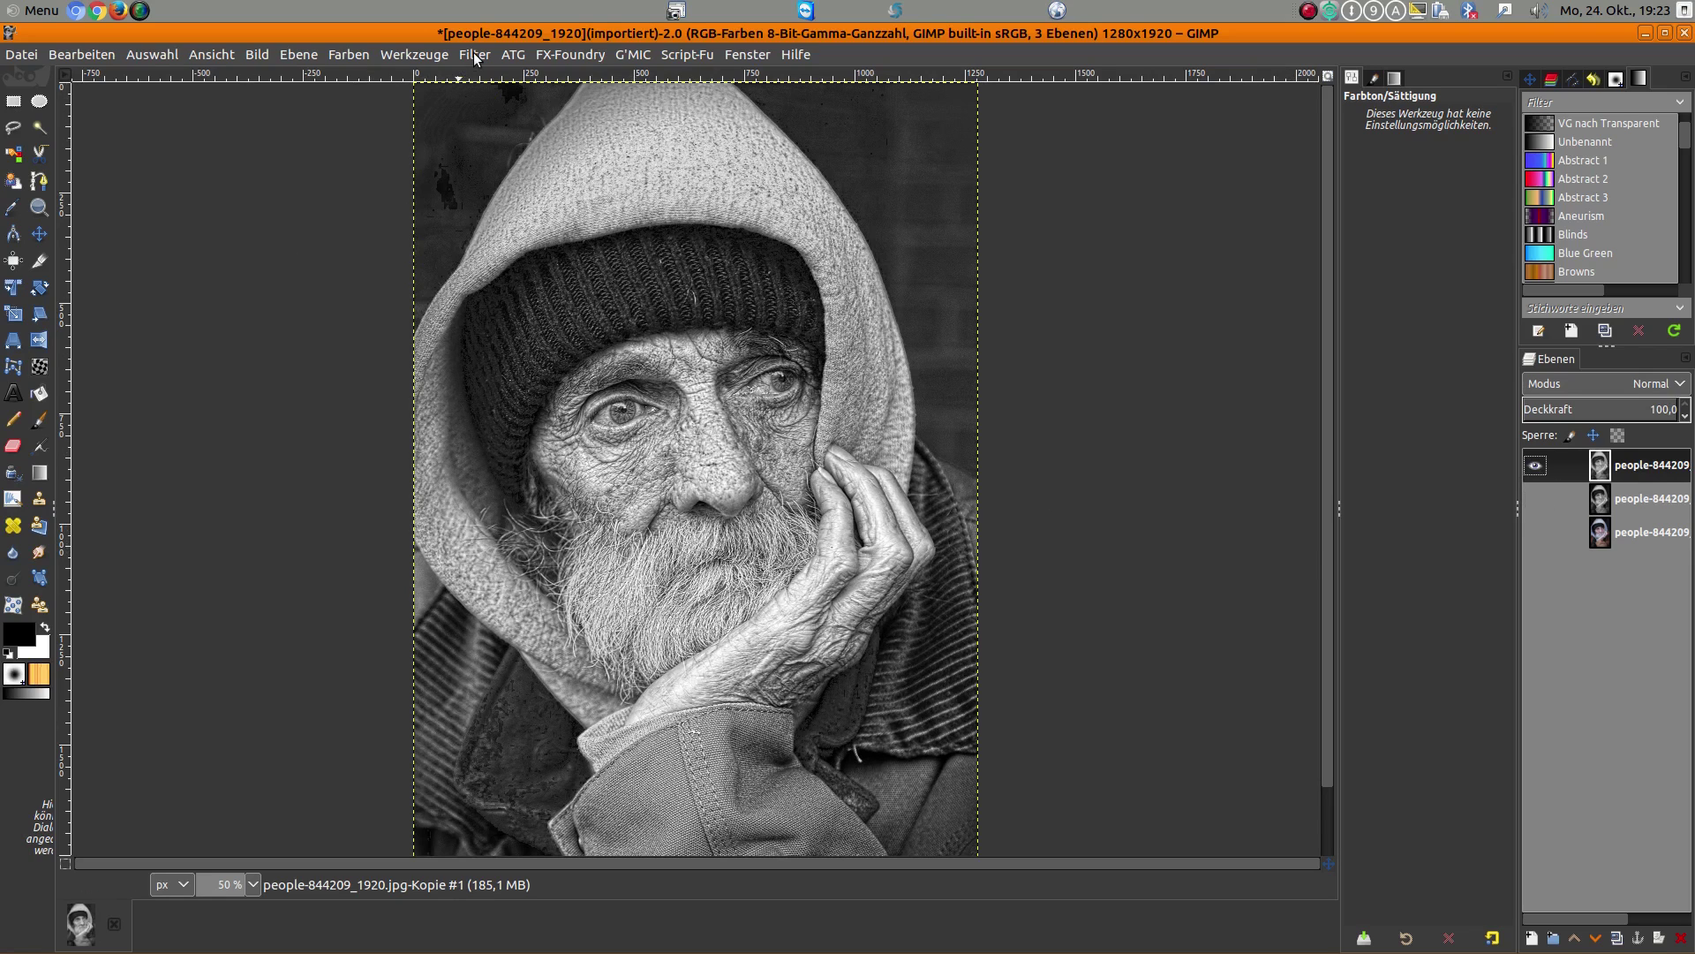
Apply Levels with white input 239, gamma about 0.79 and black input 17
click(344, 54)
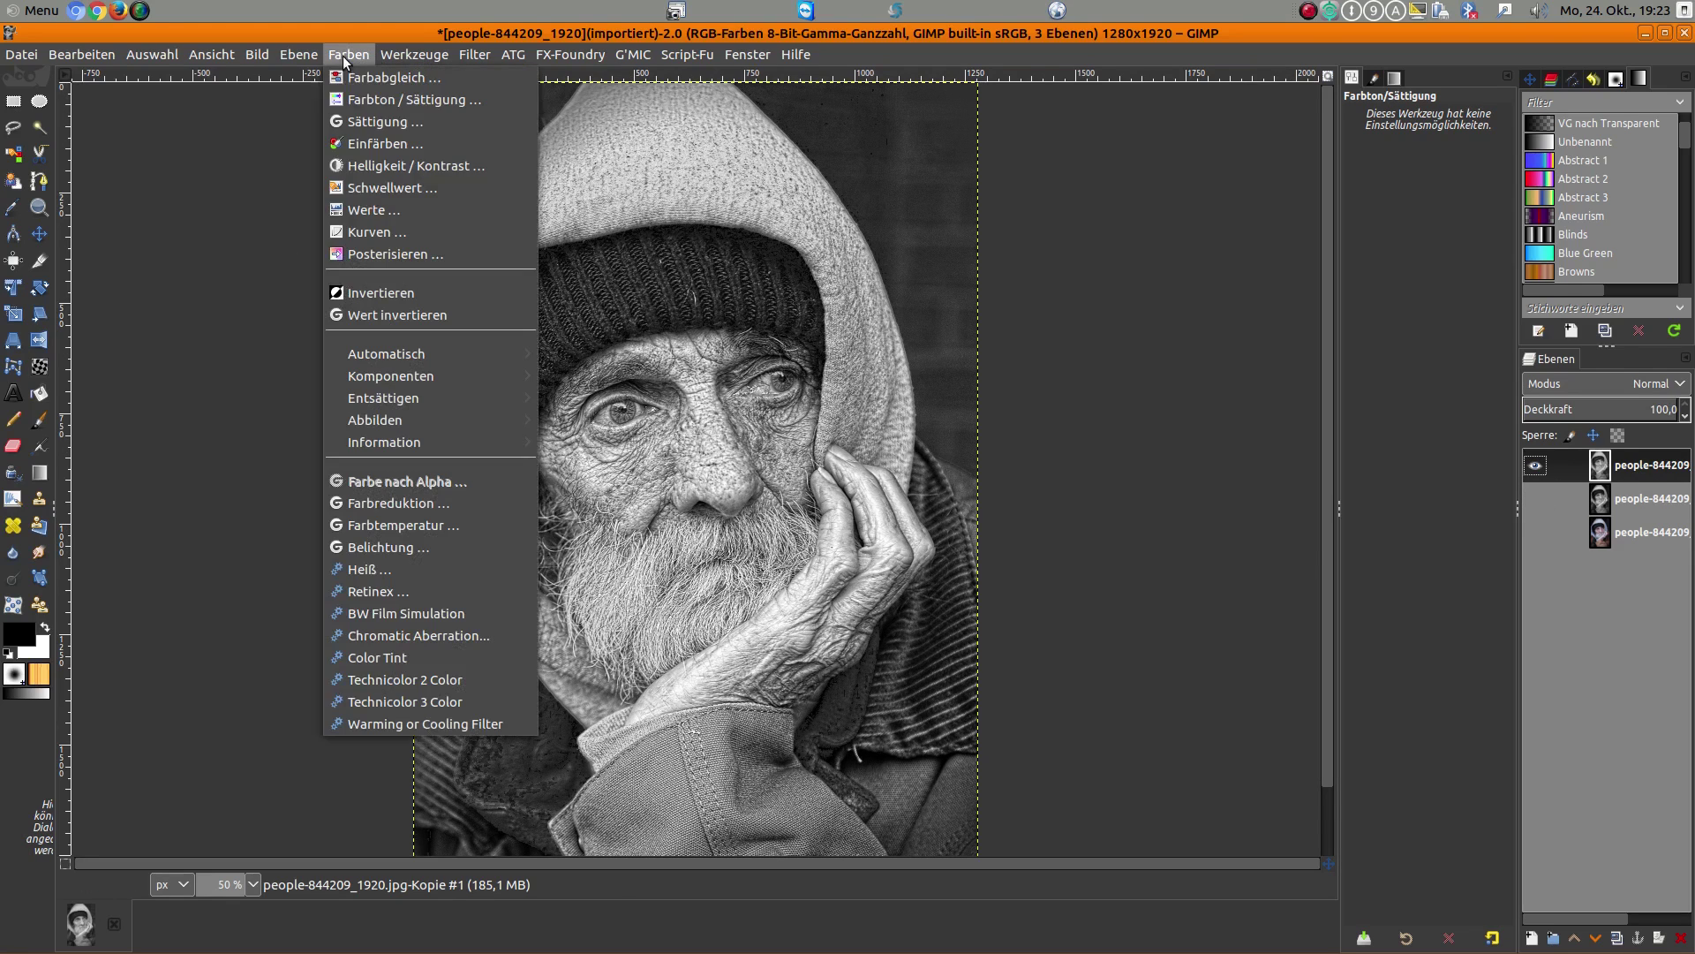
click(378, 212)
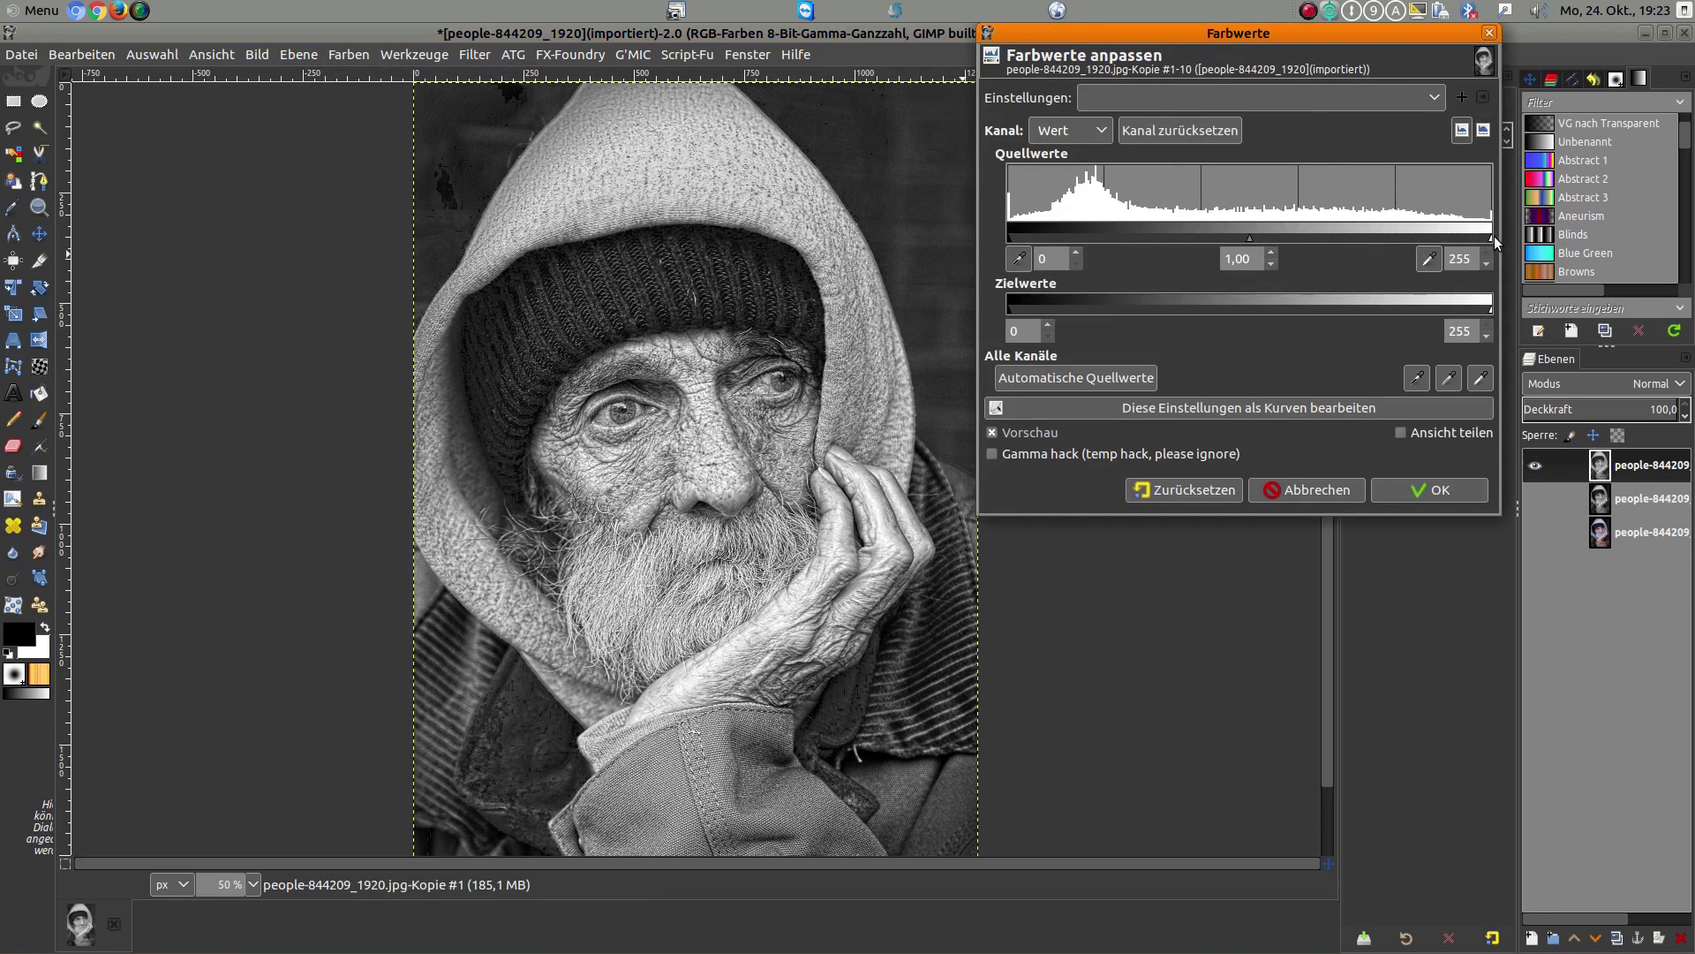
drag(1490, 237, 1462, 253)
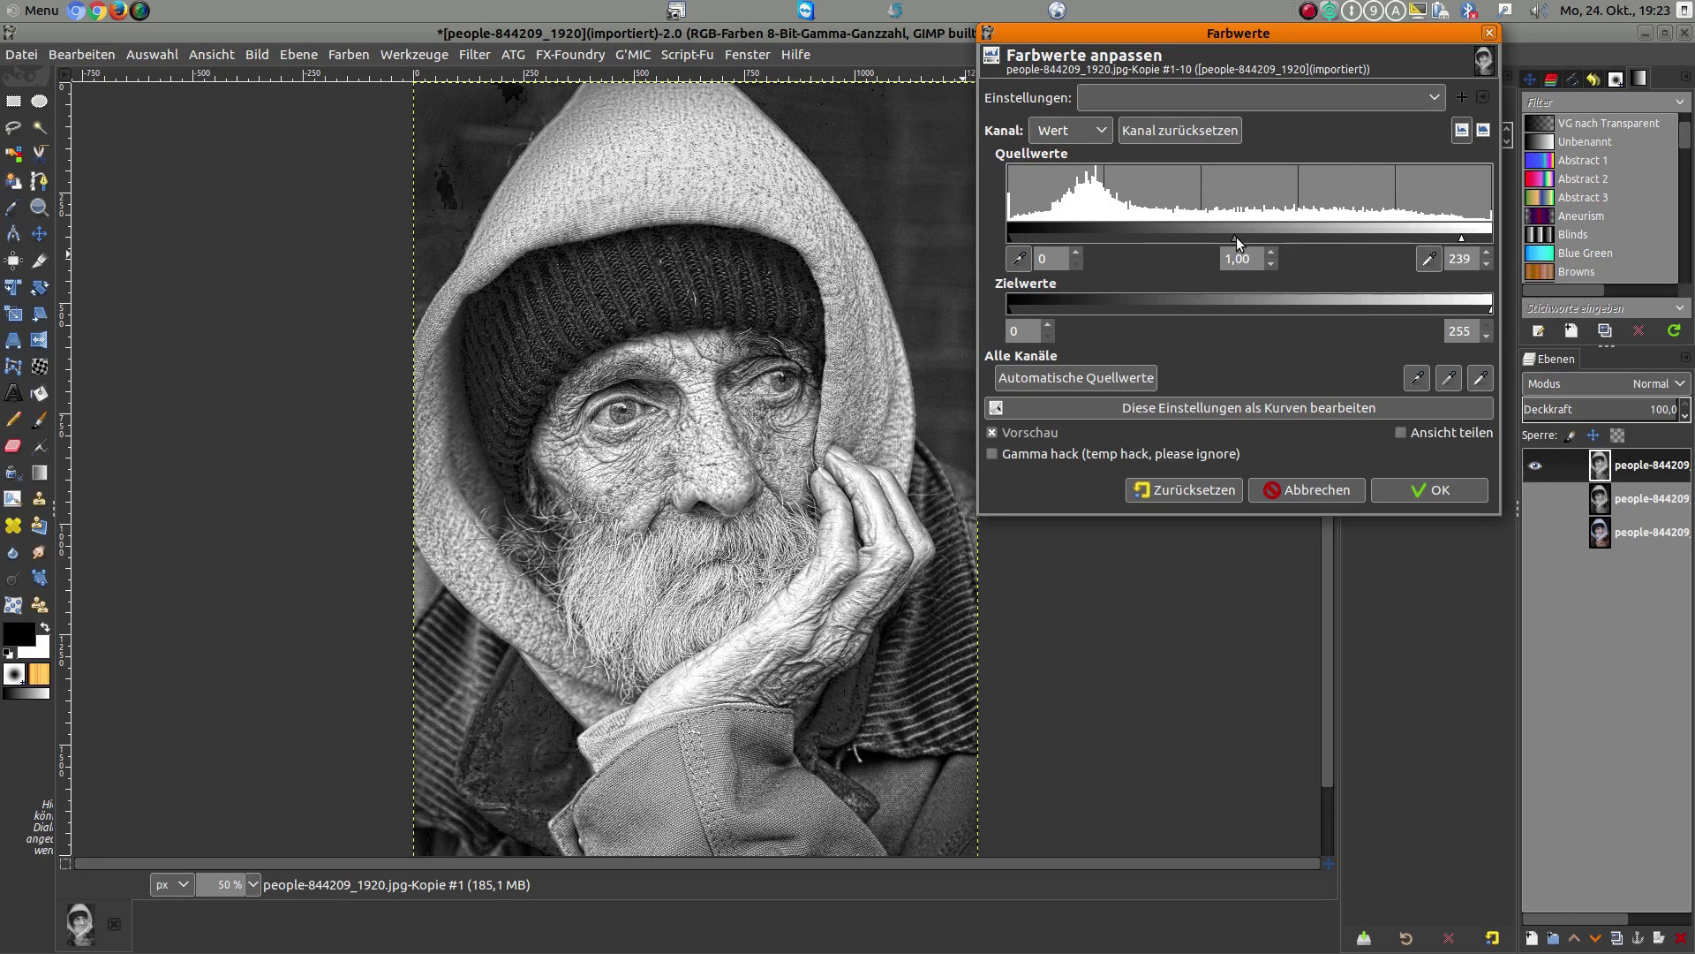
drag(1234, 237, 1264, 239)
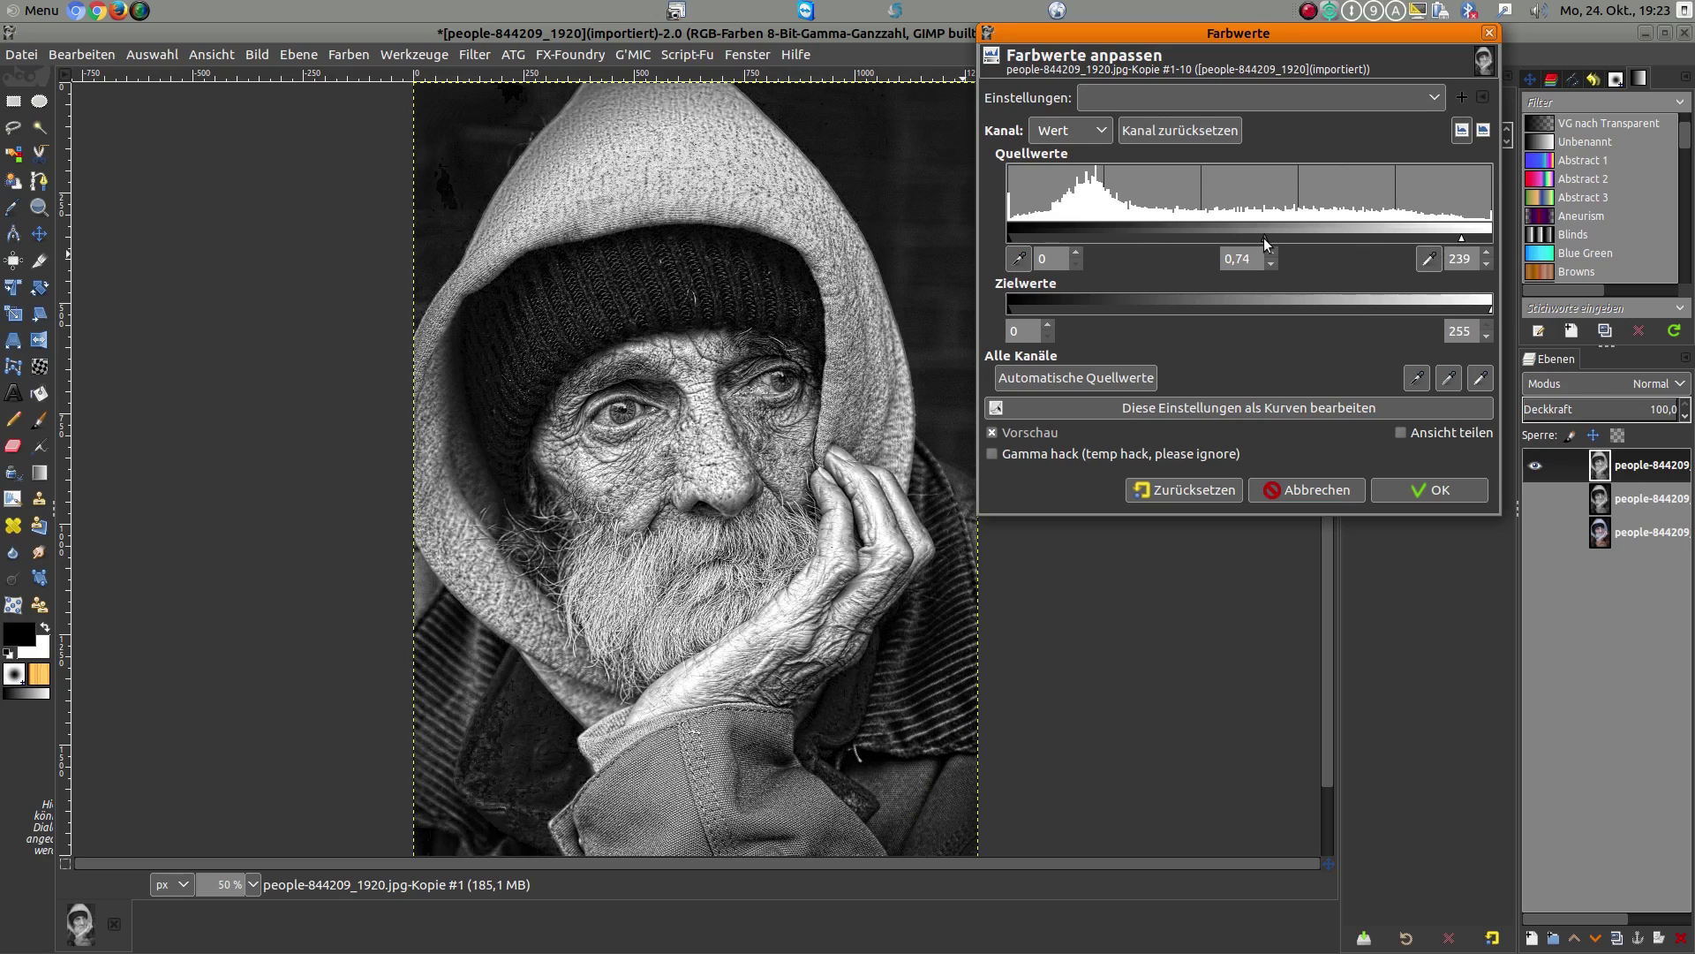
drag(1256, 237, 1257, 237)
mouse_move(1010, 238)
mouse_down()
mouse_move(1040, 239)
mouse_move(1010, 238)
mouse_move(1030, 248)
mouse_up()
click(1436, 490)
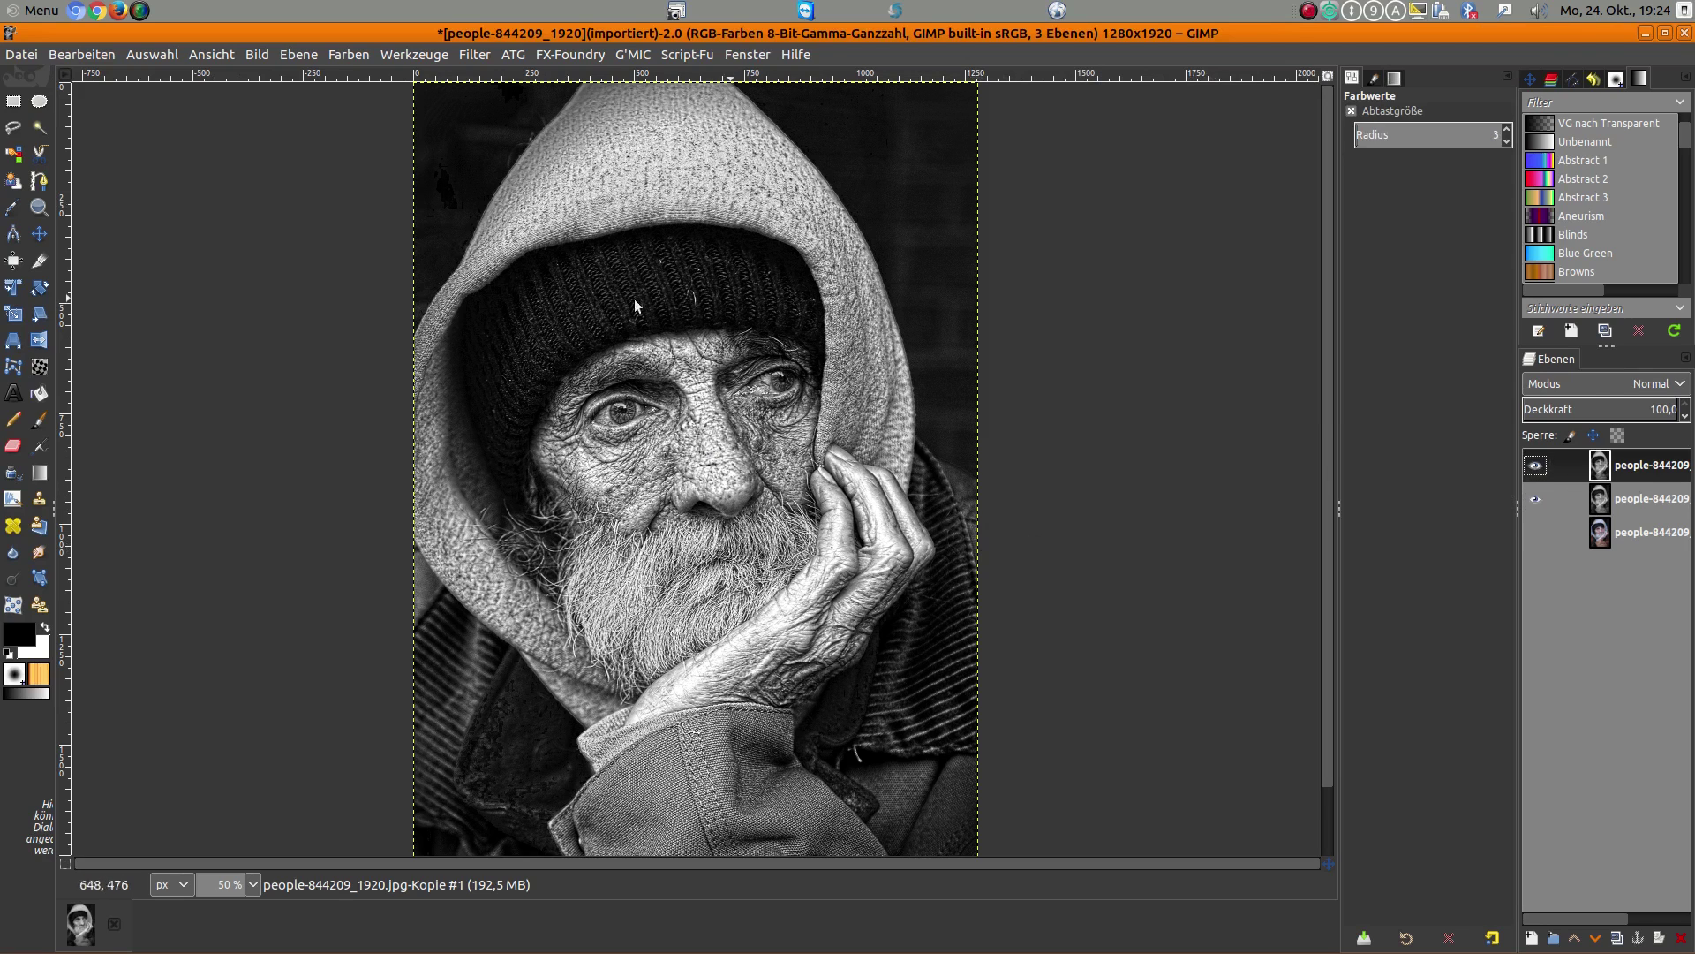
click(1536, 465)
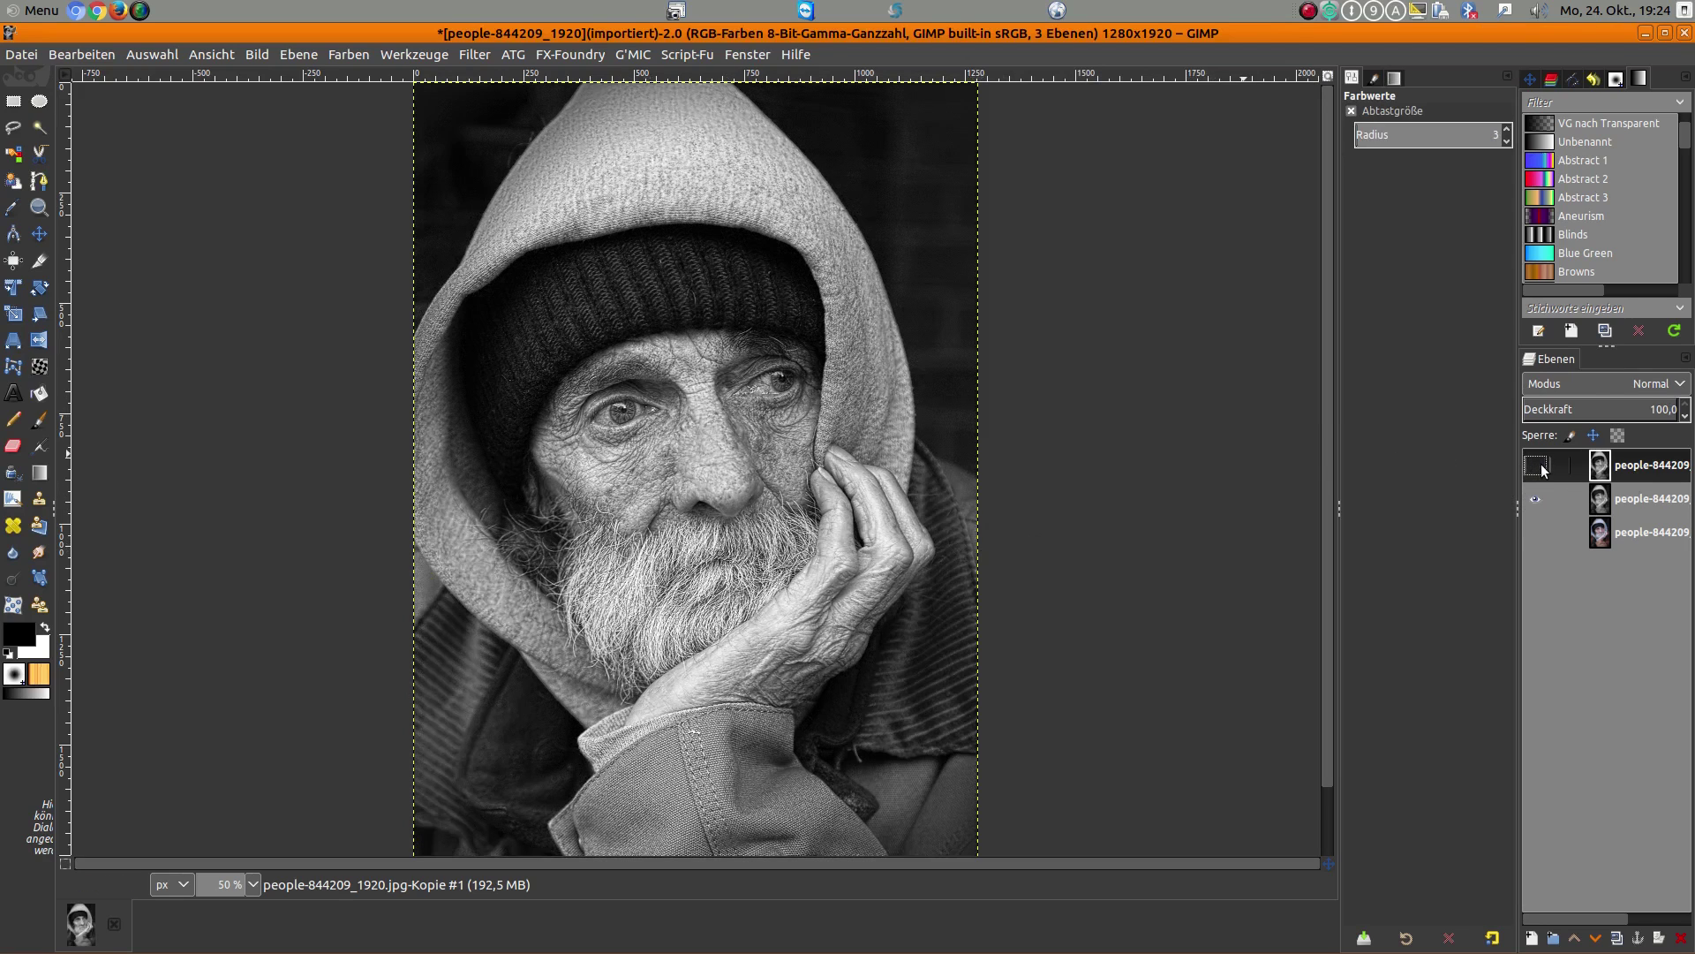
click(1537, 465)
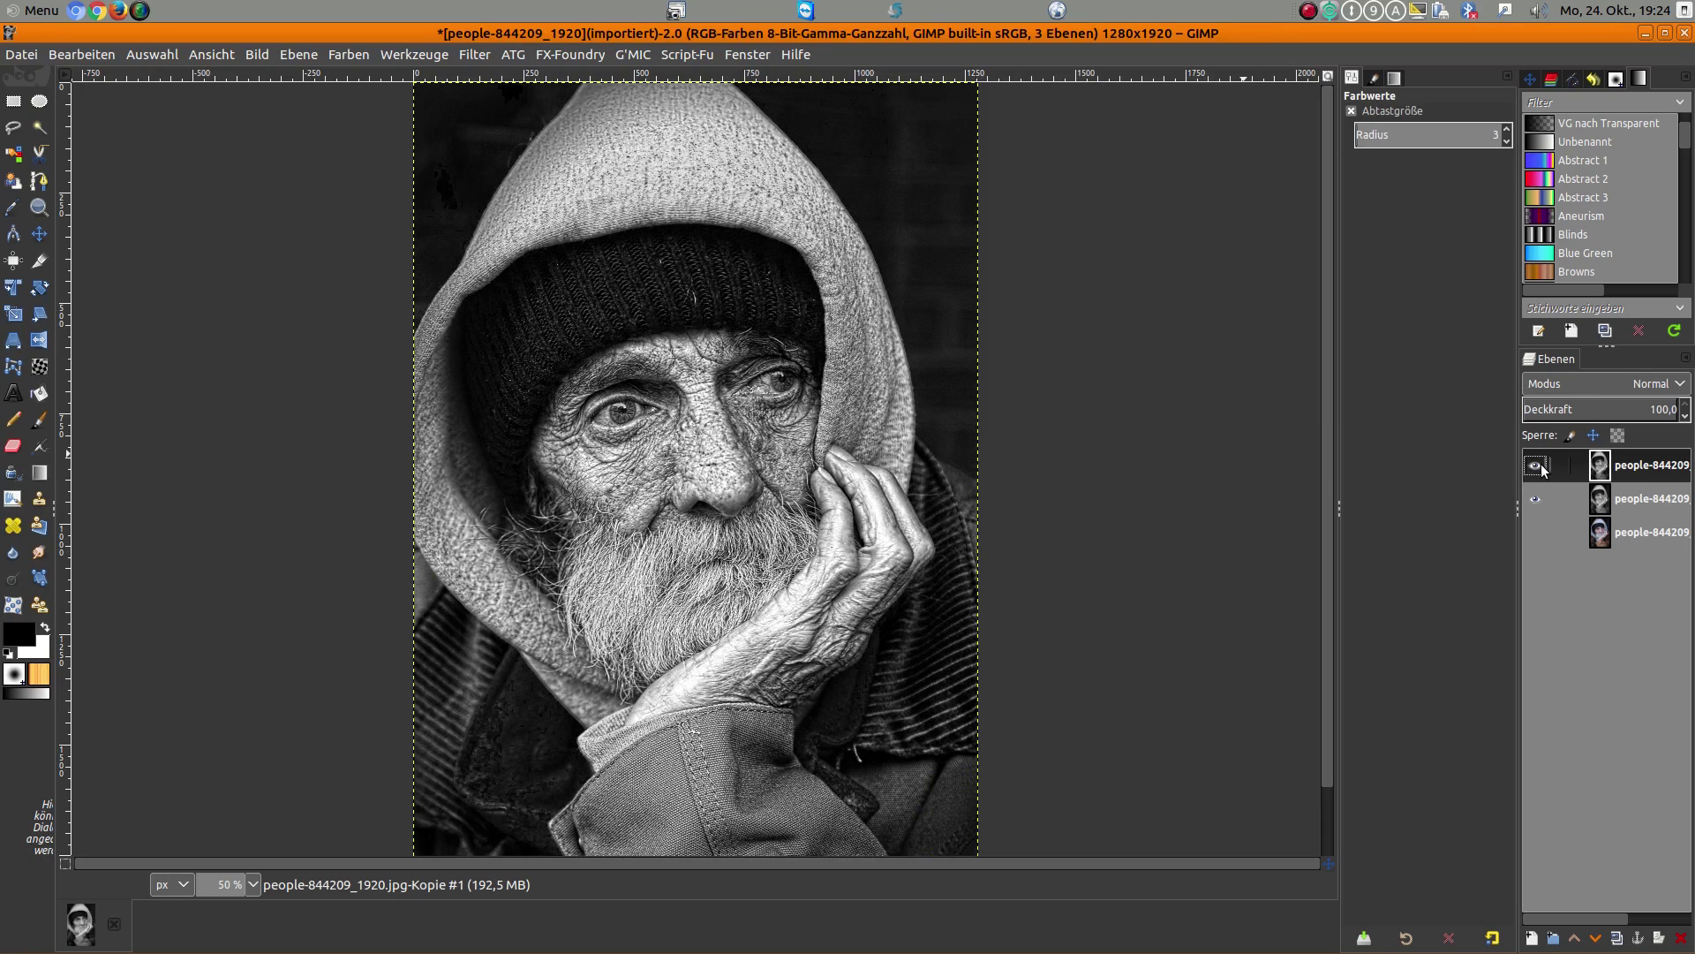
click(1536, 465)
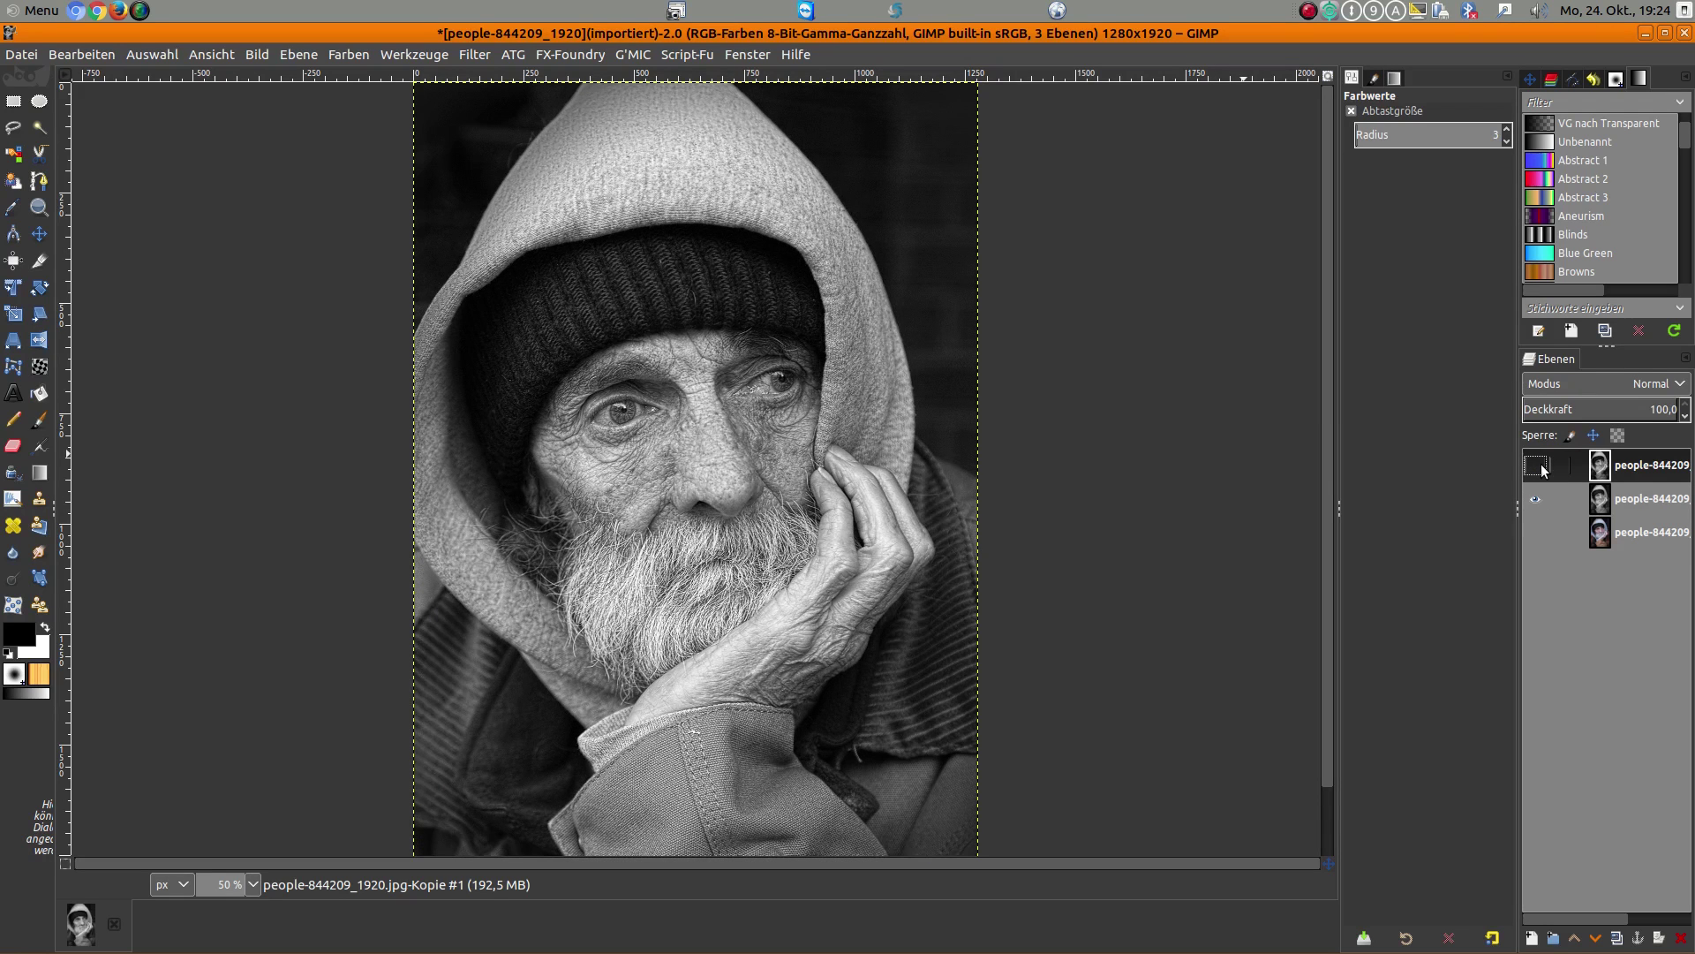
click(1541, 468)
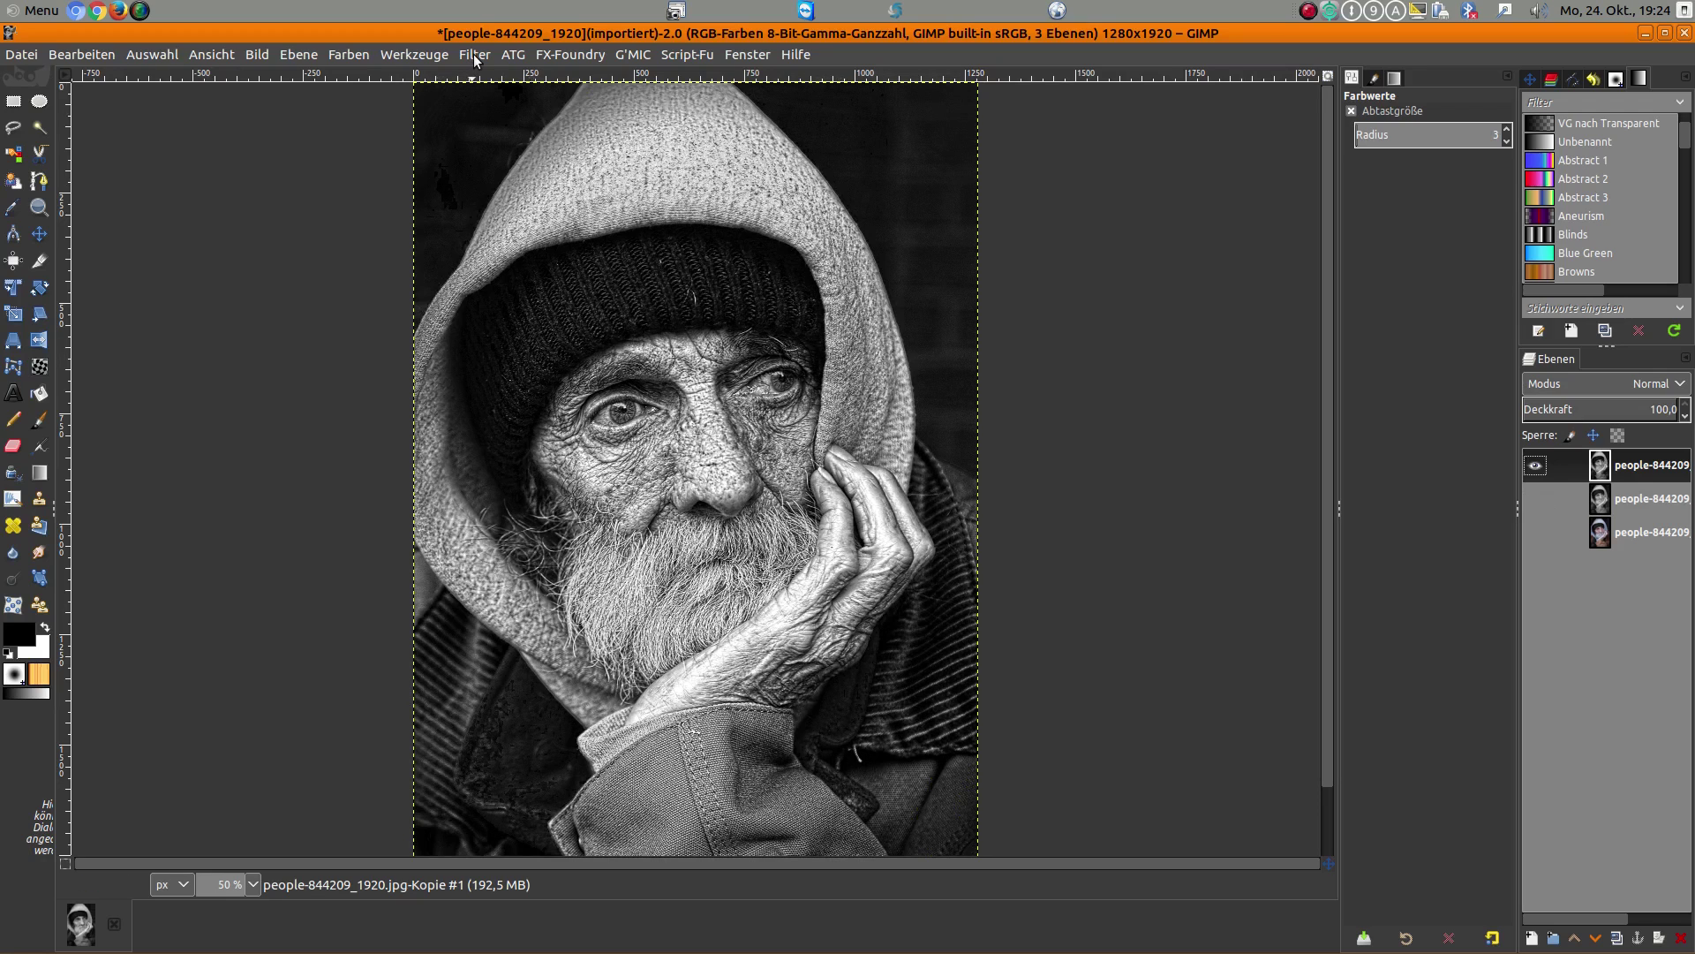
Apply an S-shaped Value curve, raising the upper point and lowering the shadows
click(344, 53)
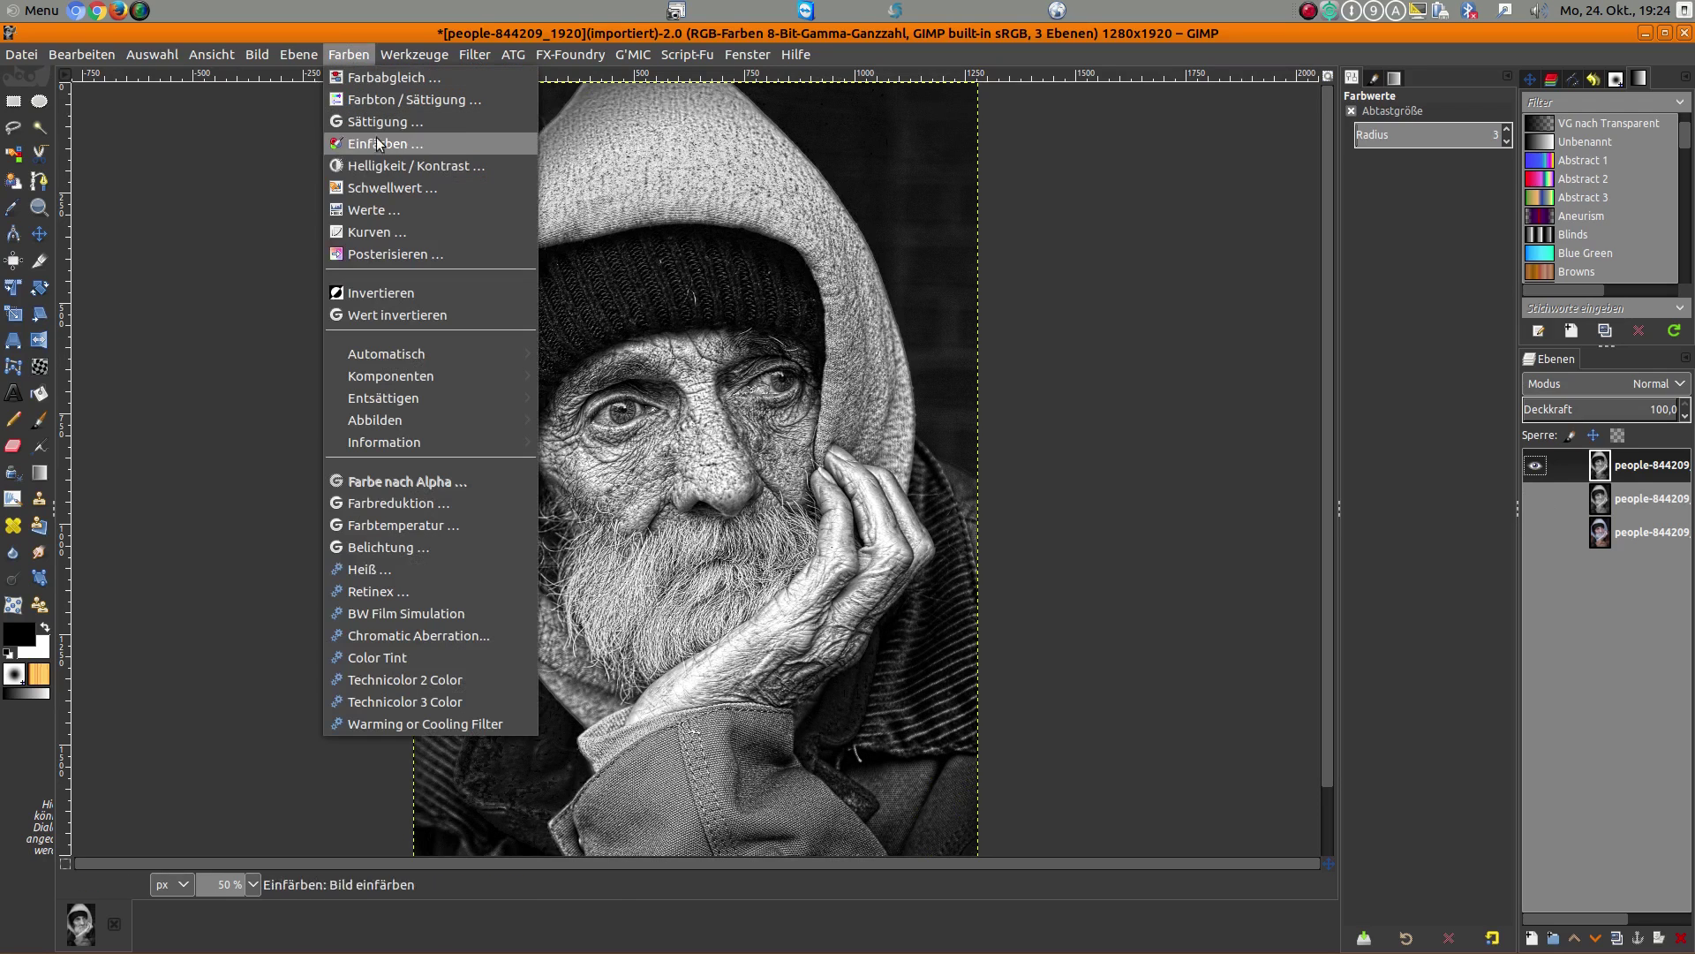
click(381, 229)
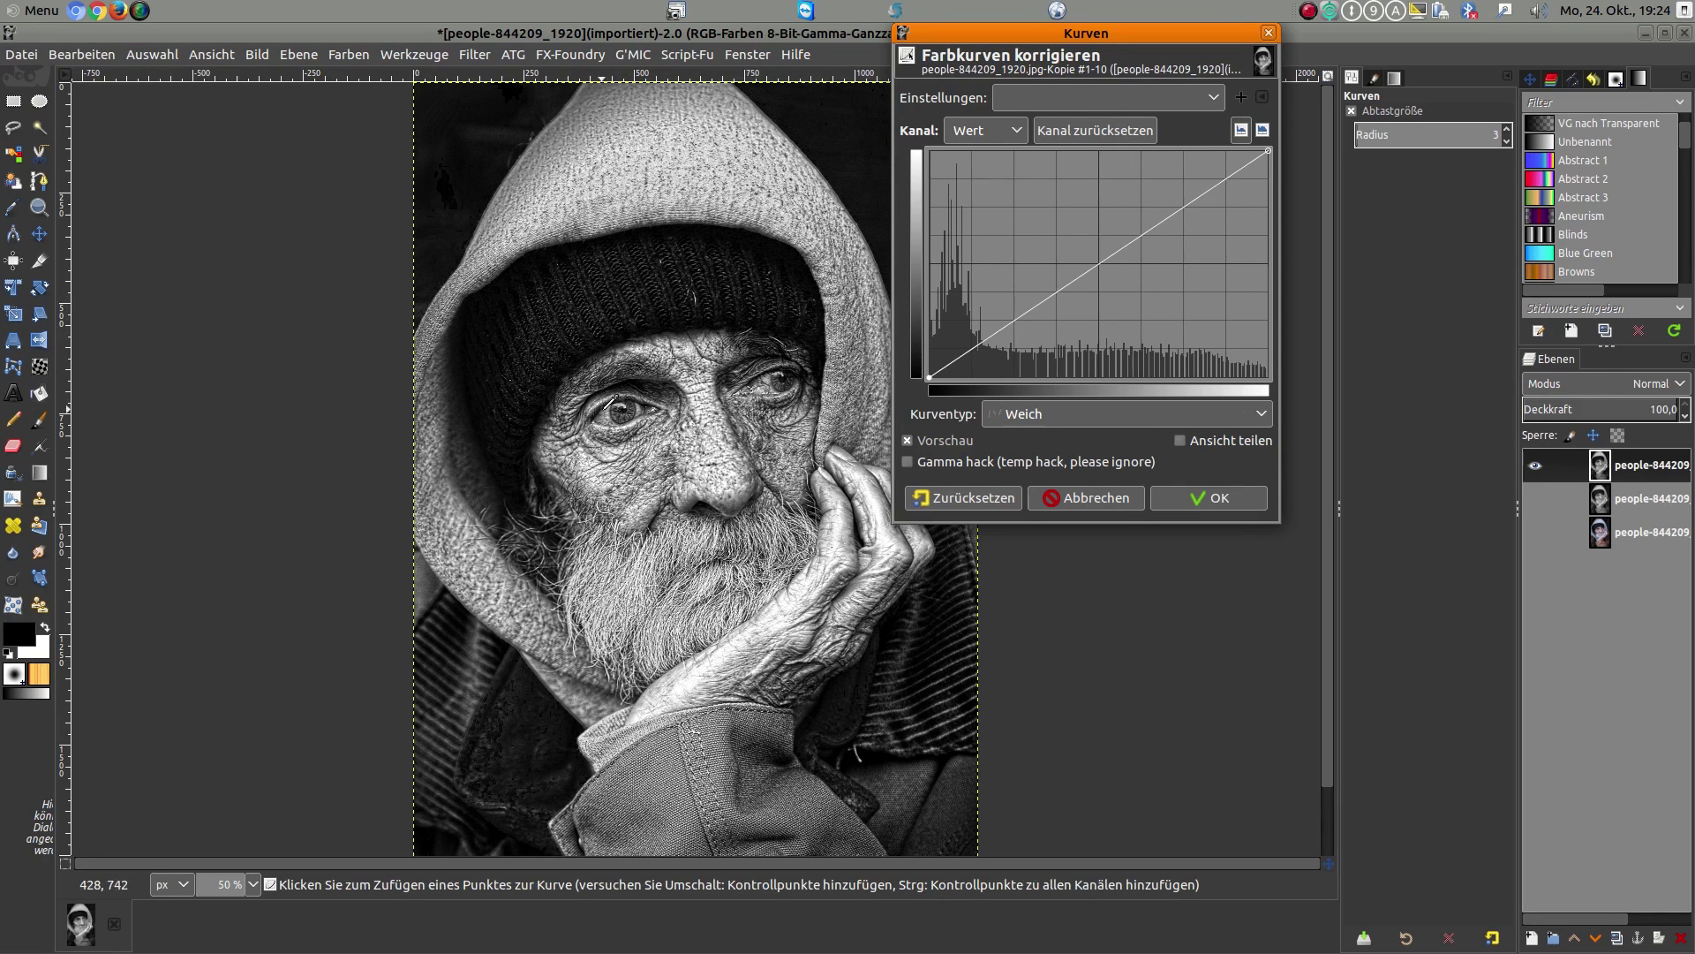
click(612, 410)
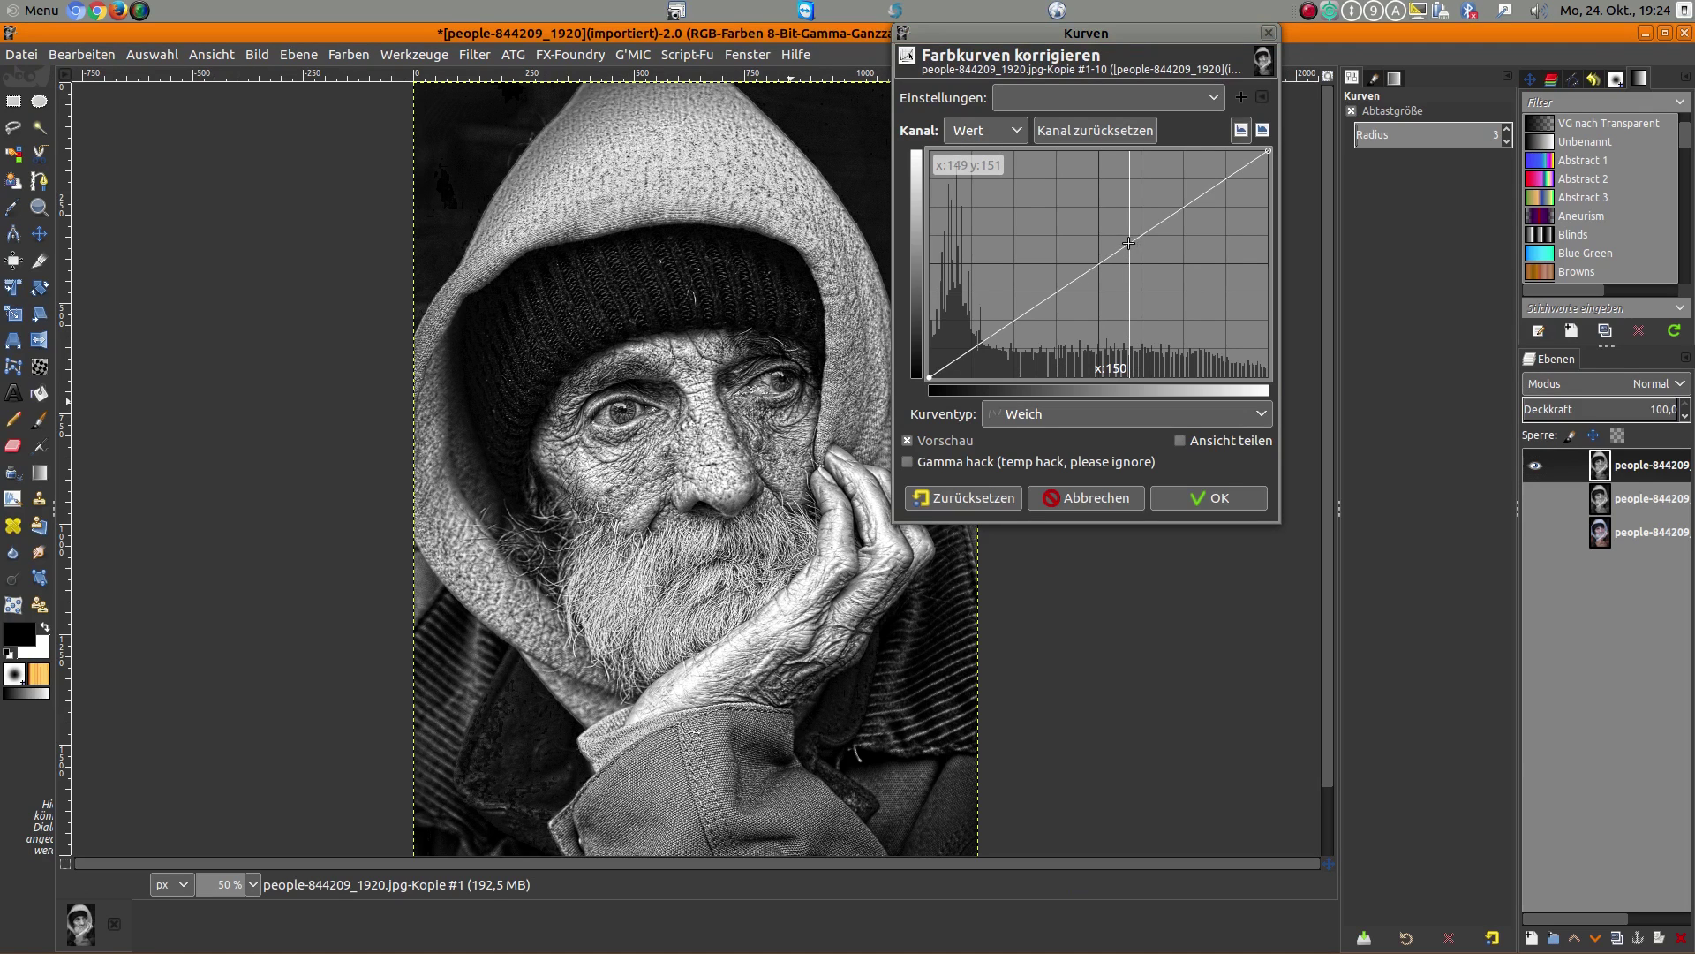
drag(1130, 243, 1131, 233)
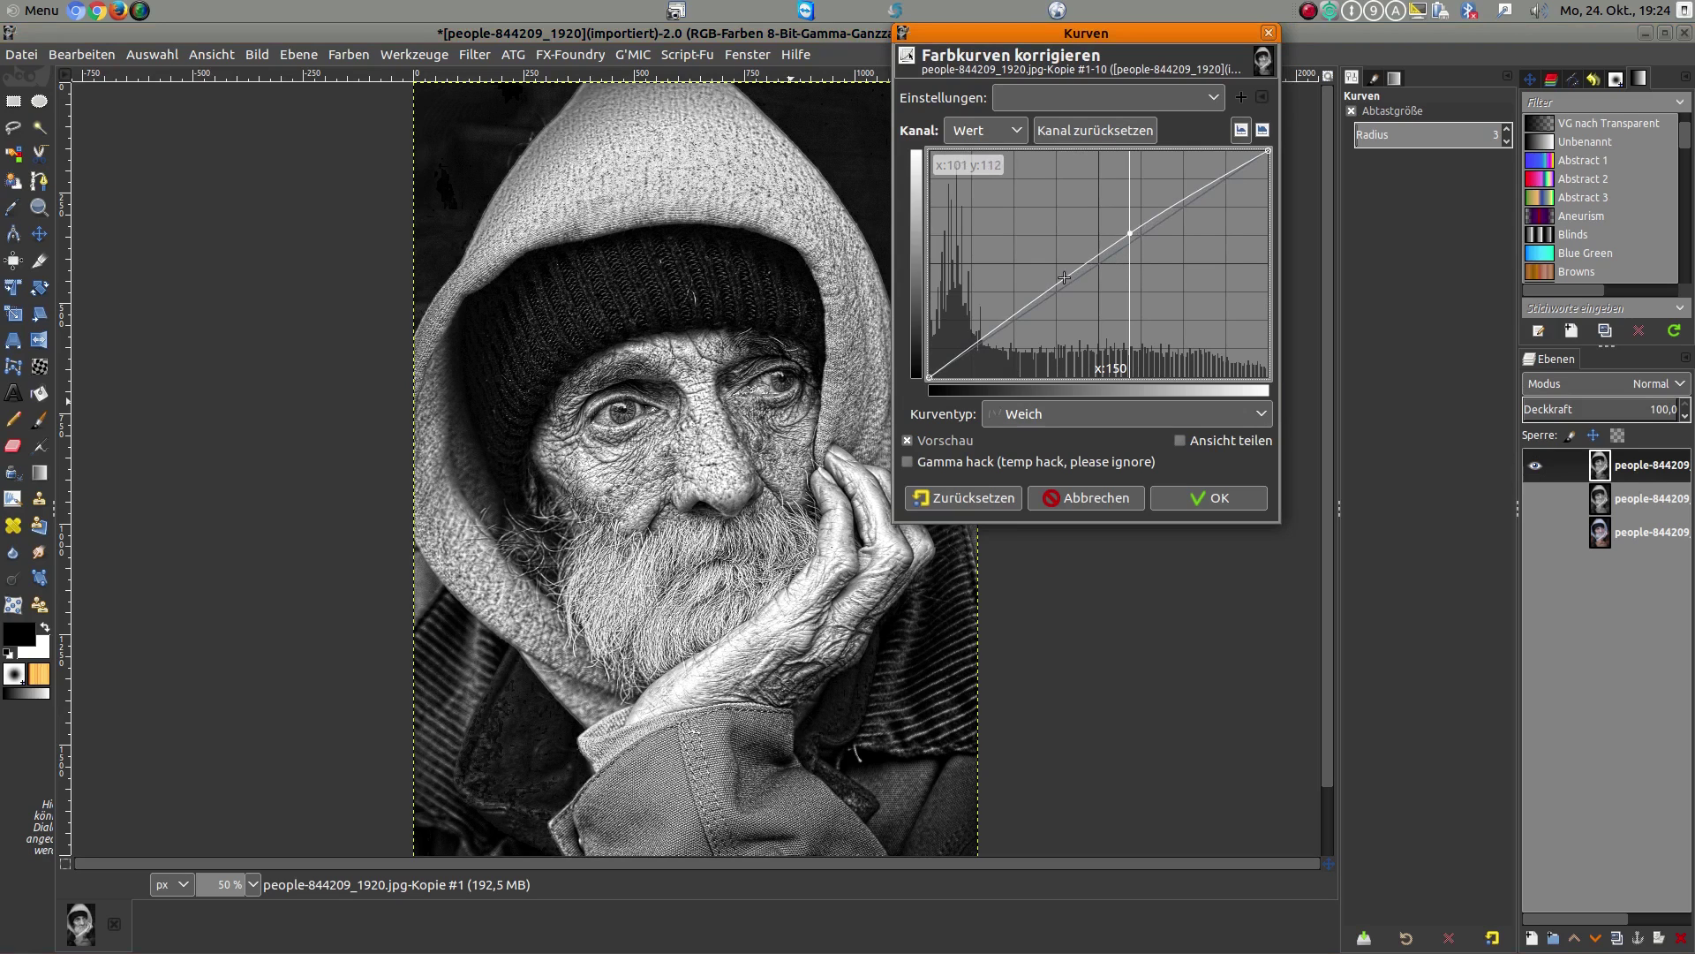
drag(1054, 286, 1058, 305)
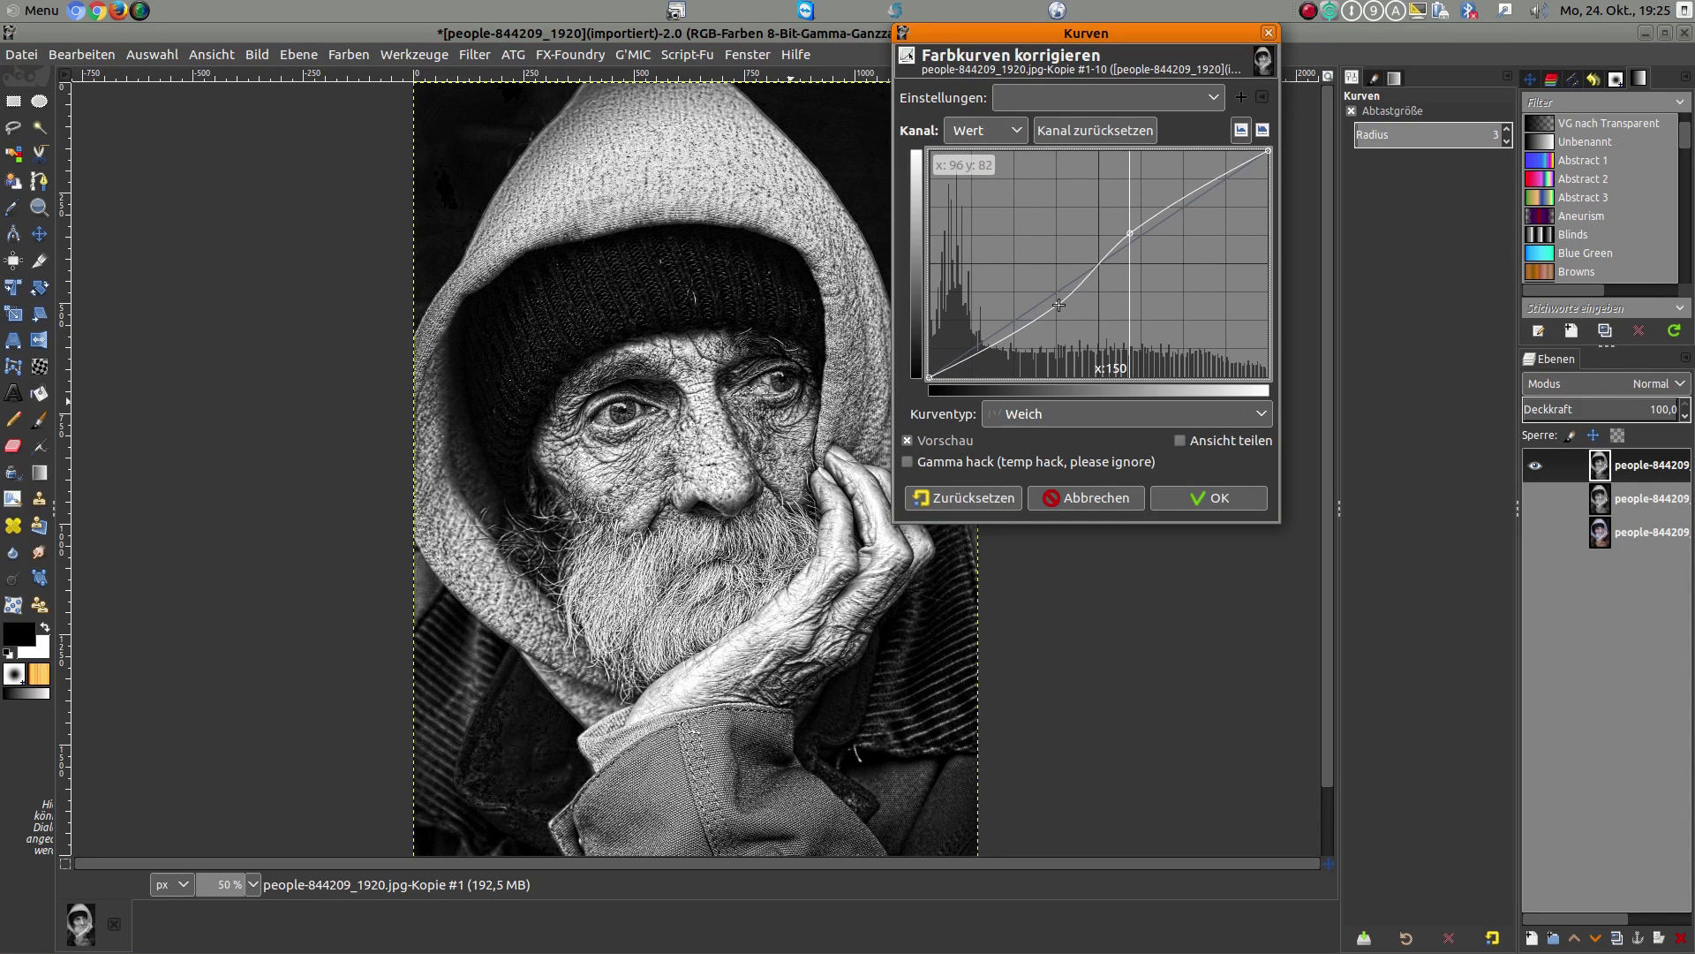
drag(1131, 233, 1131, 224)
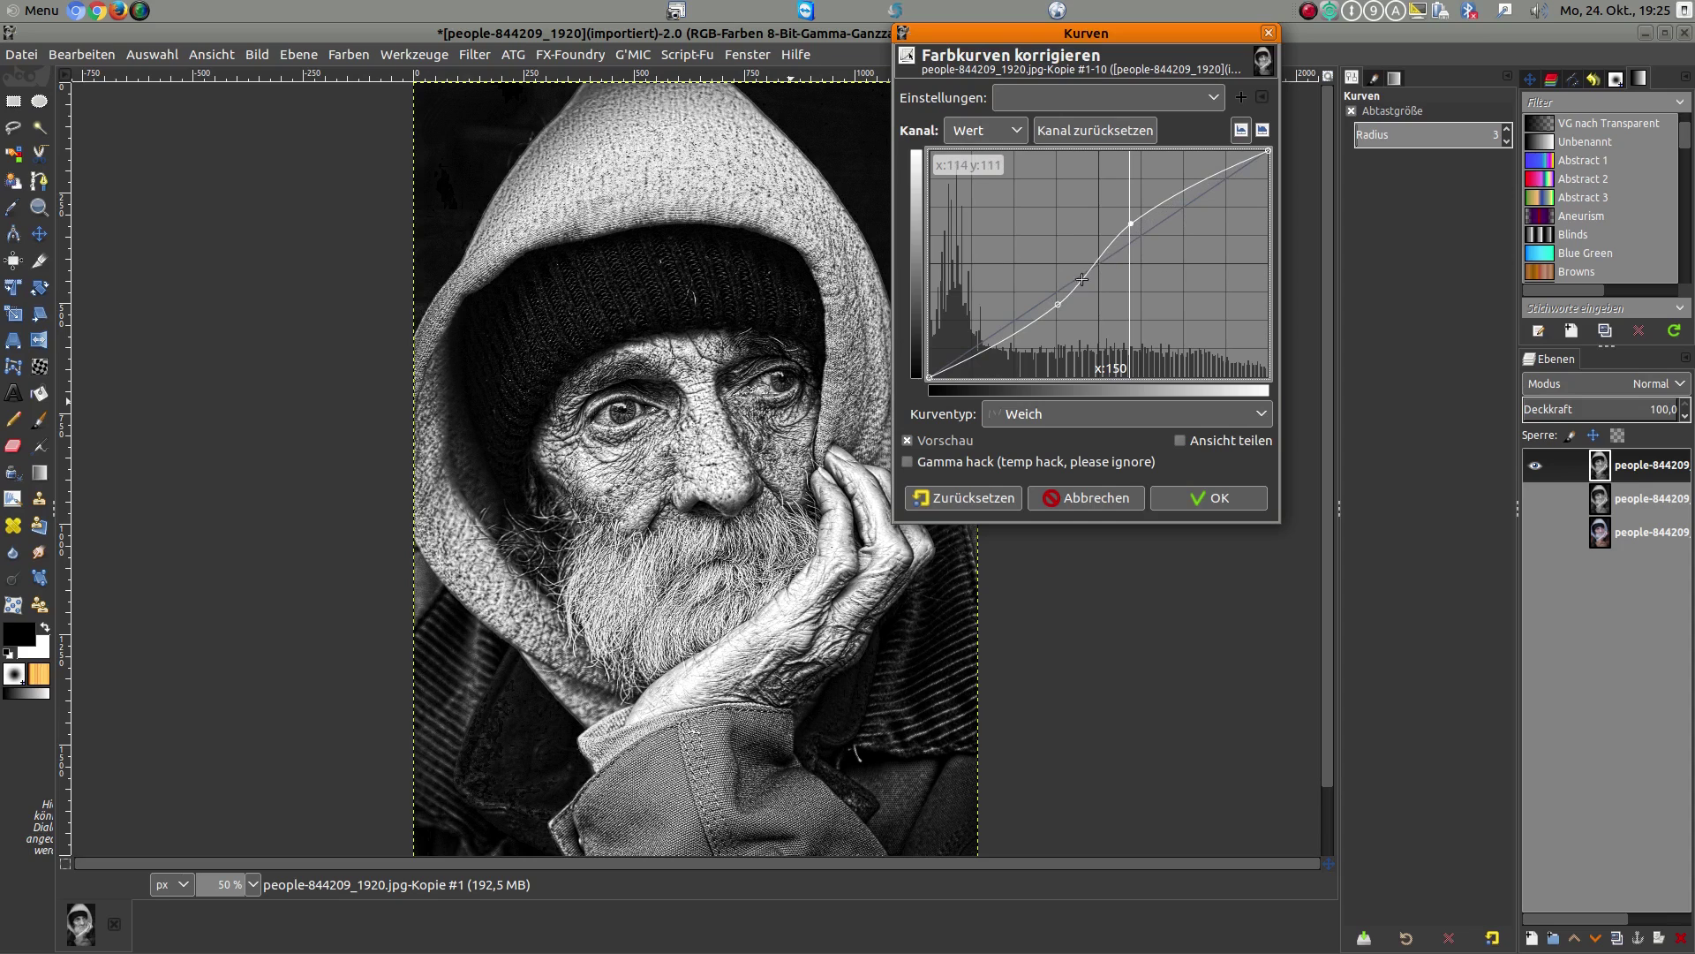
drag(1059, 304, 1063, 301)
click(1221, 498)
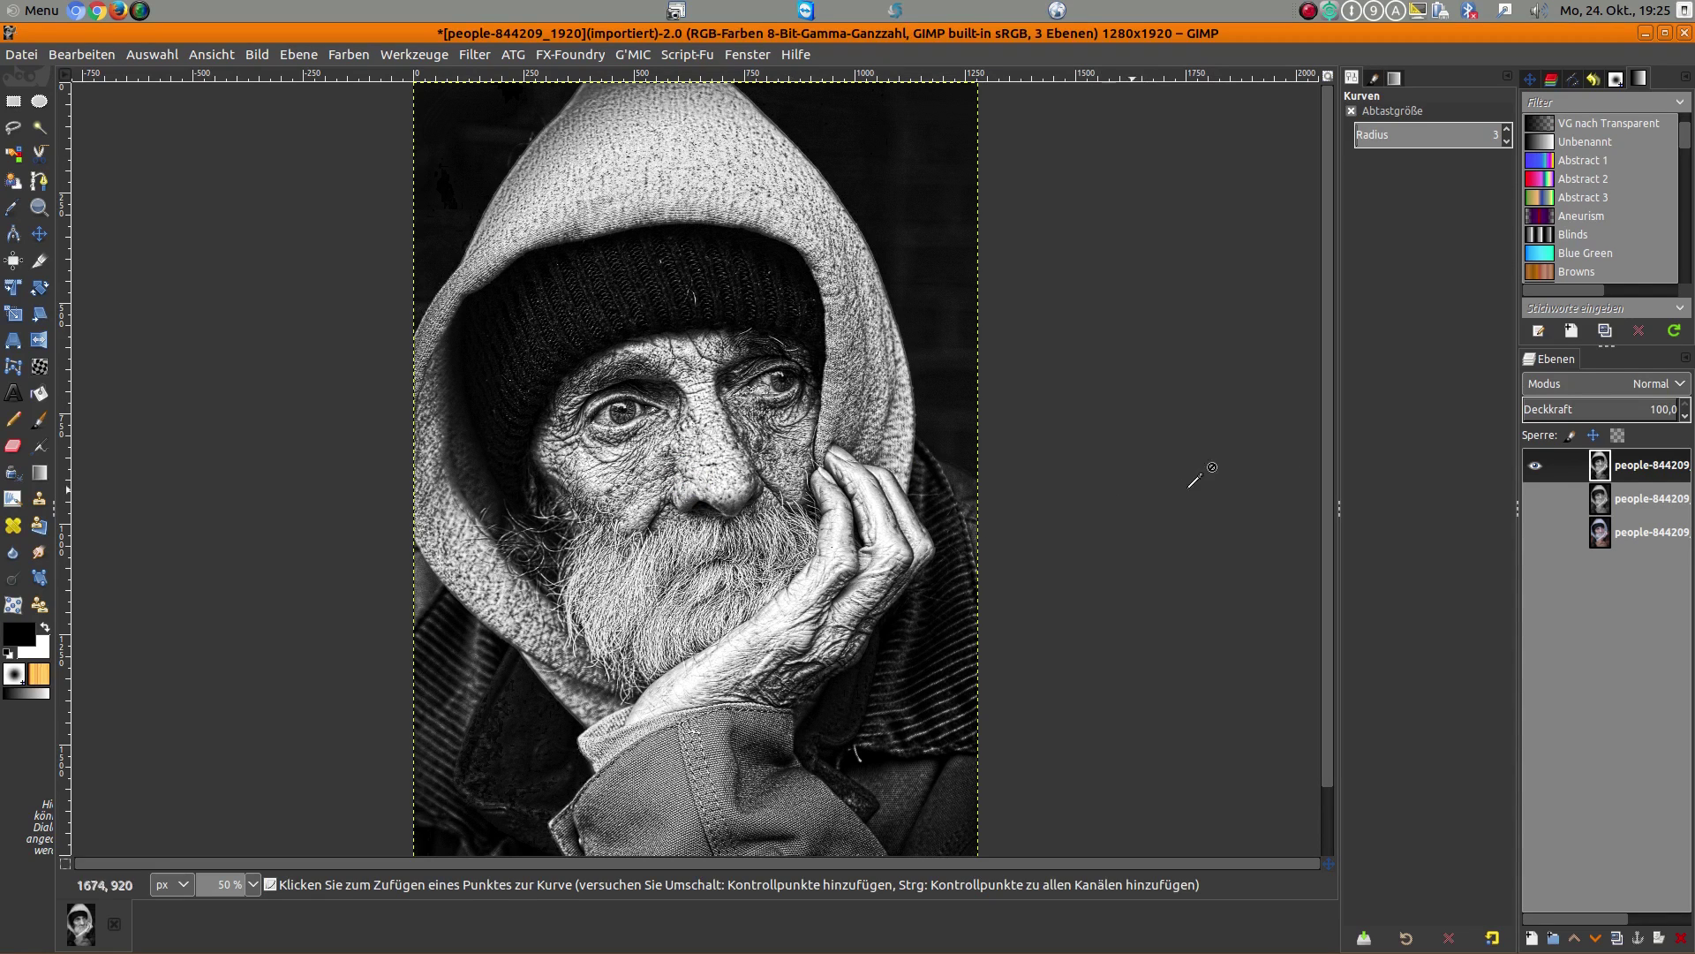
Show the second layer, then toggle the top contrast layer off and on to compare
click(1534, 498)
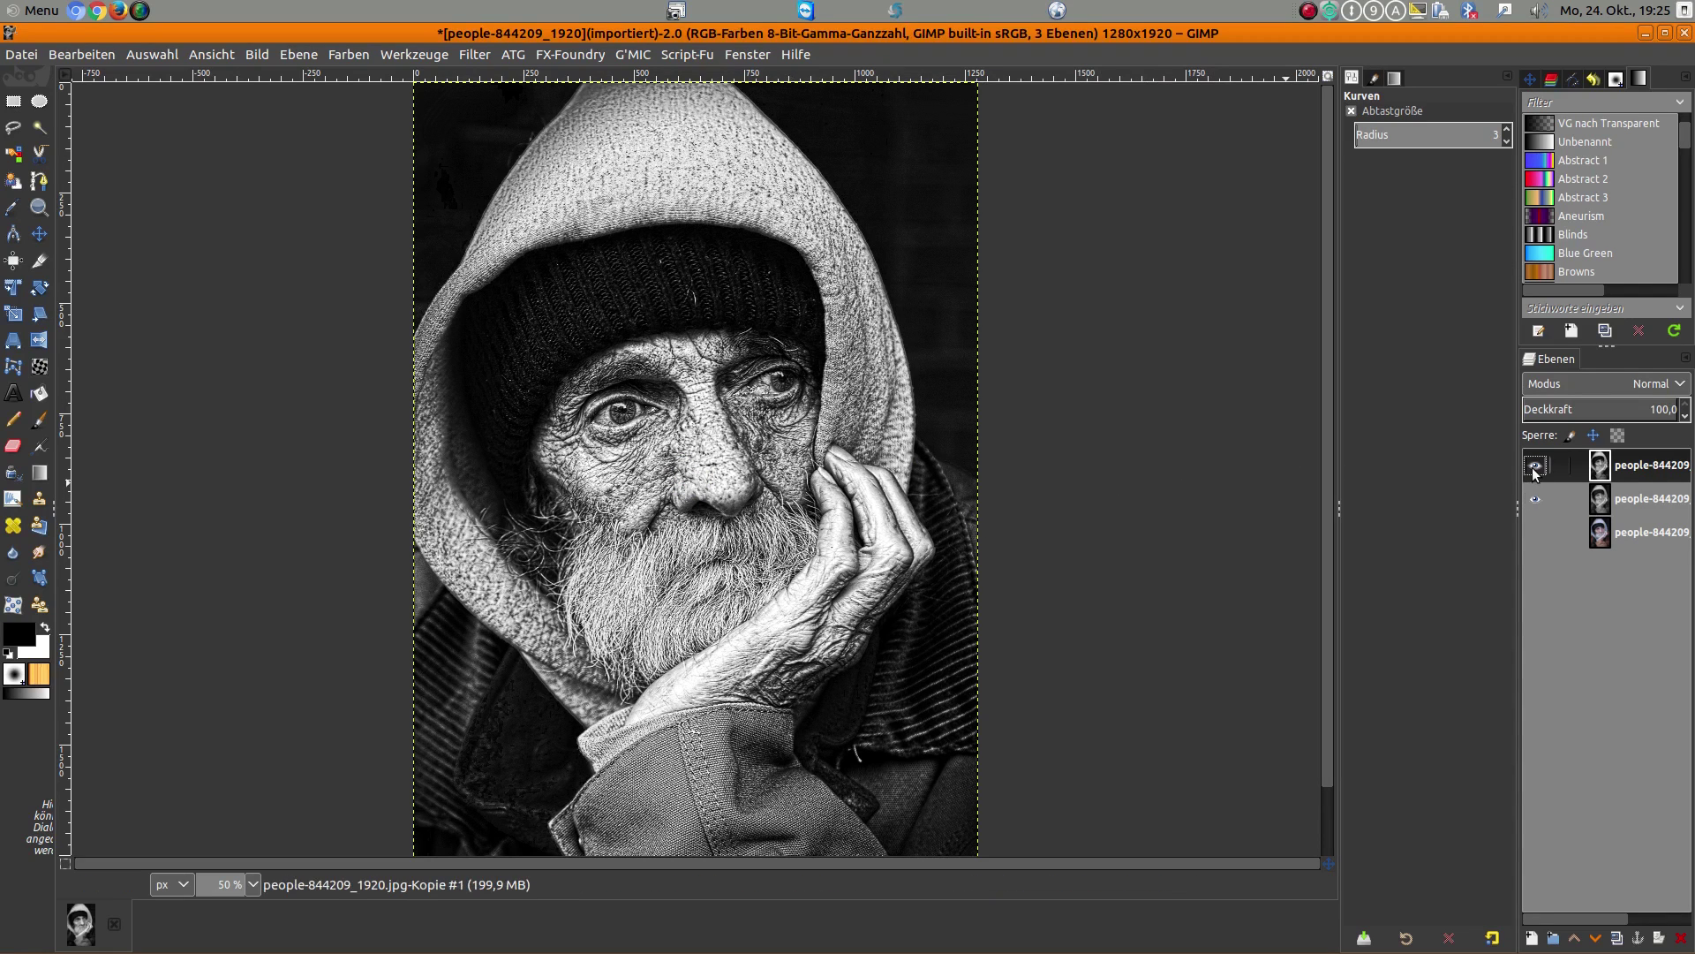
click(1534, 468)
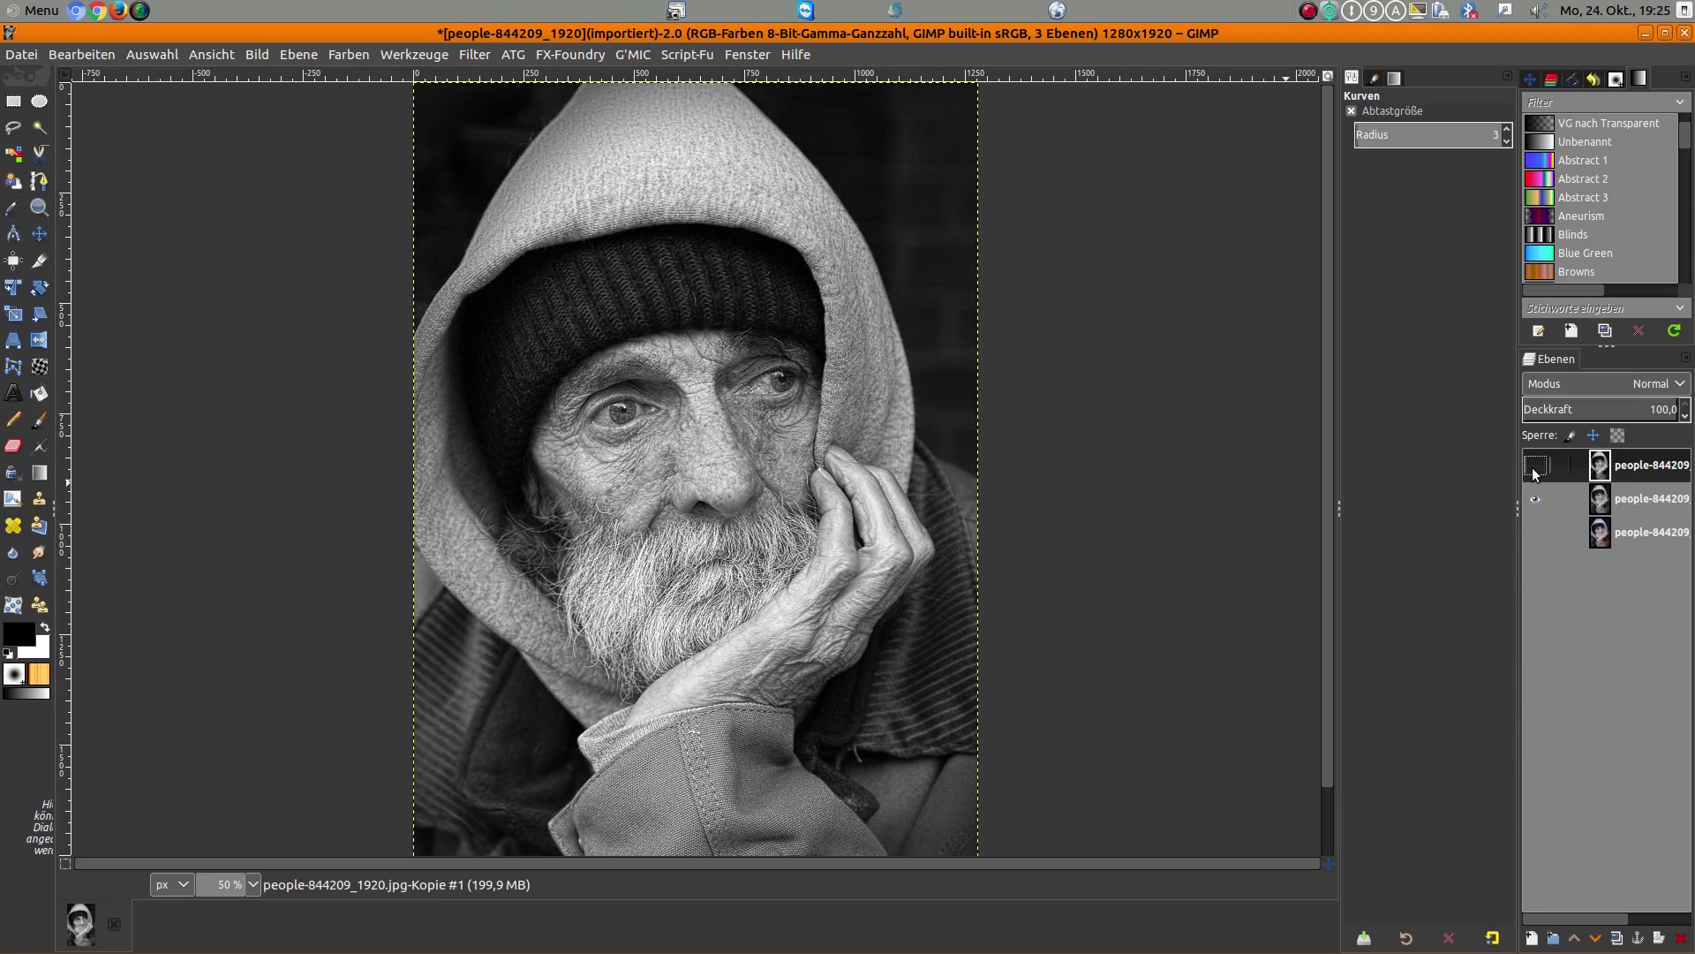
click(1534, 468)
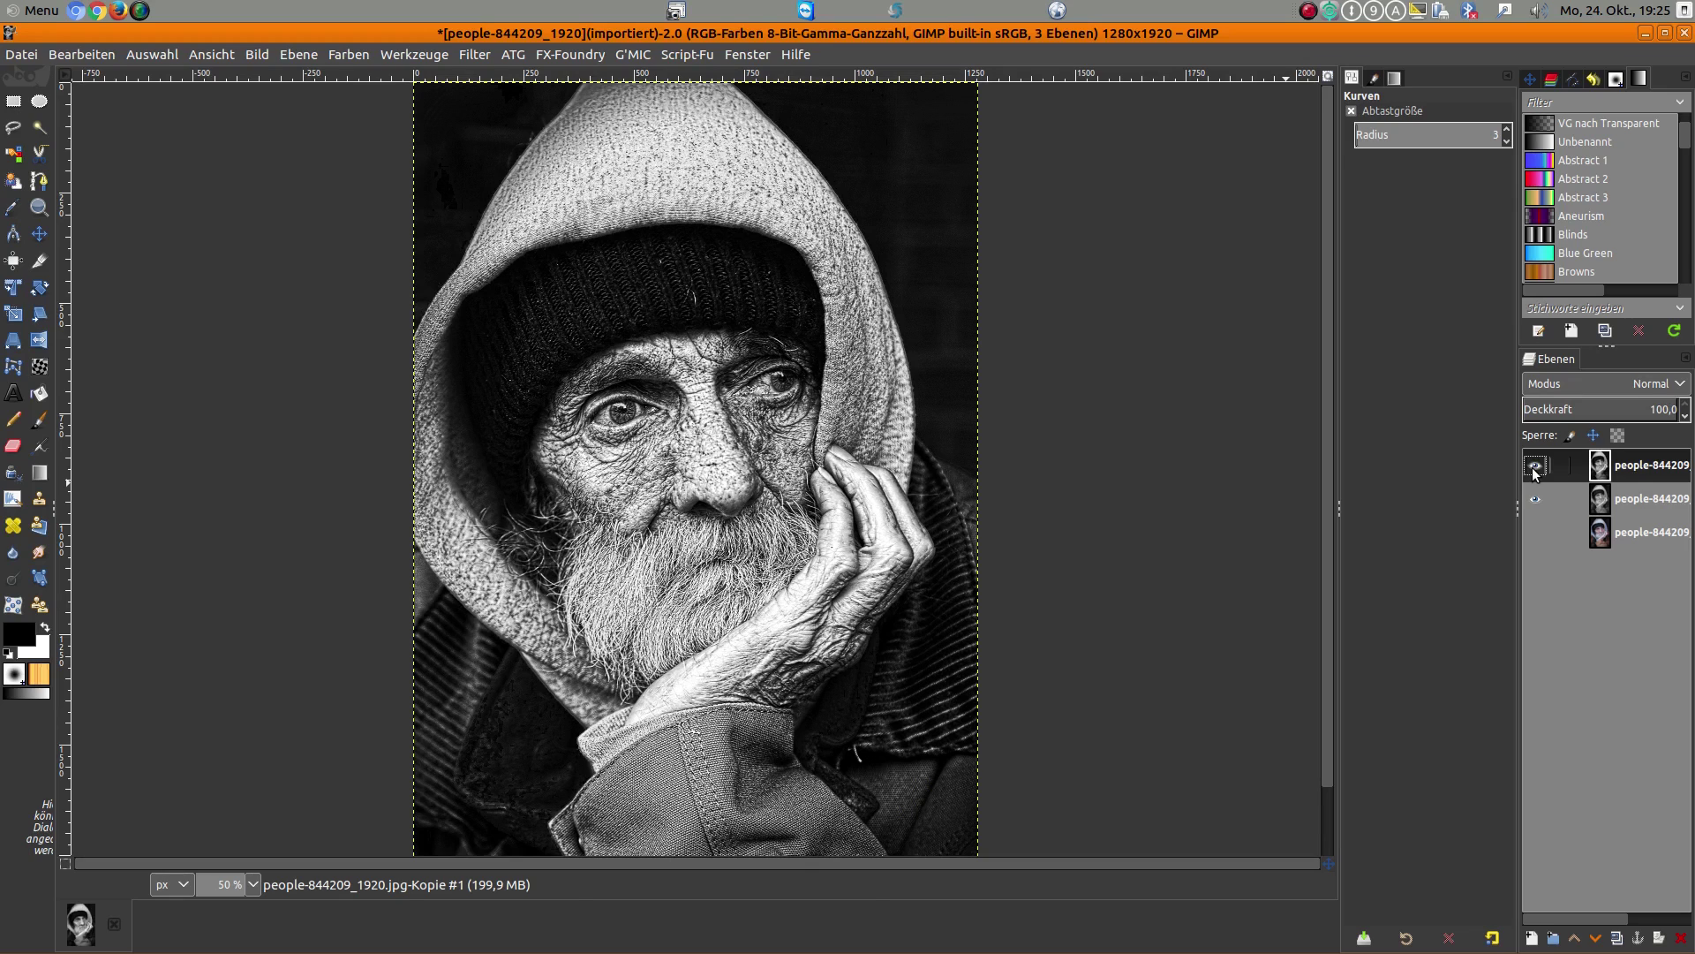
Duplicate the top layer so the portrait has four layers
click(631, 56)
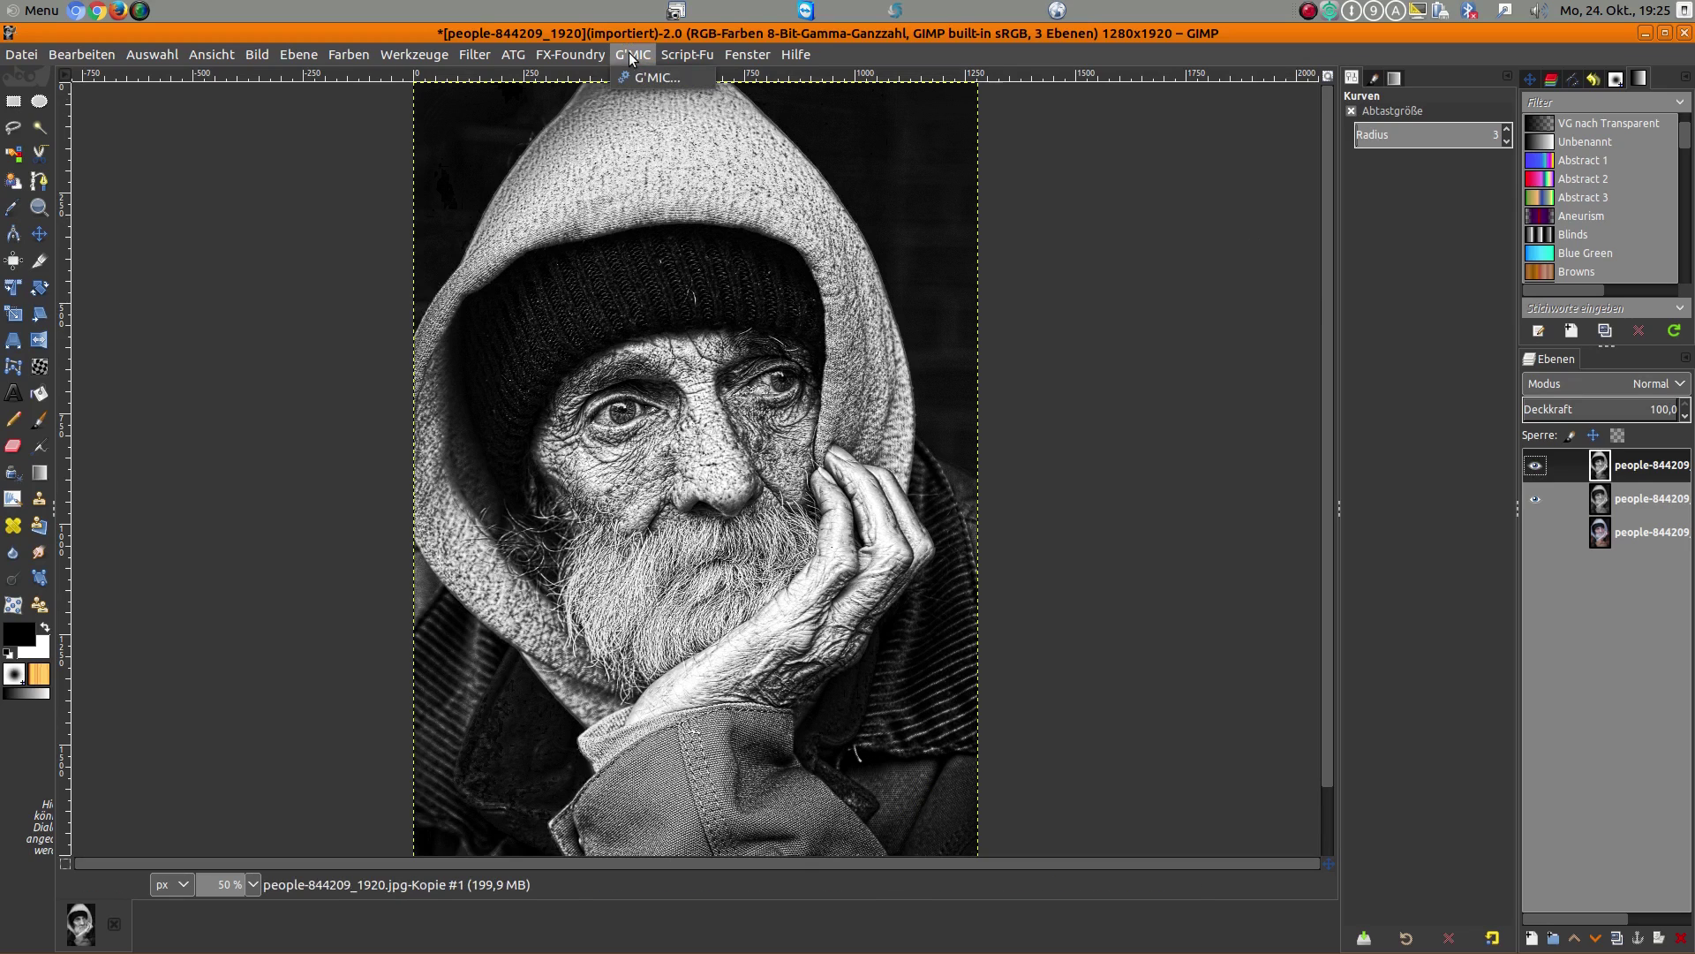
right_click(1623, 714)
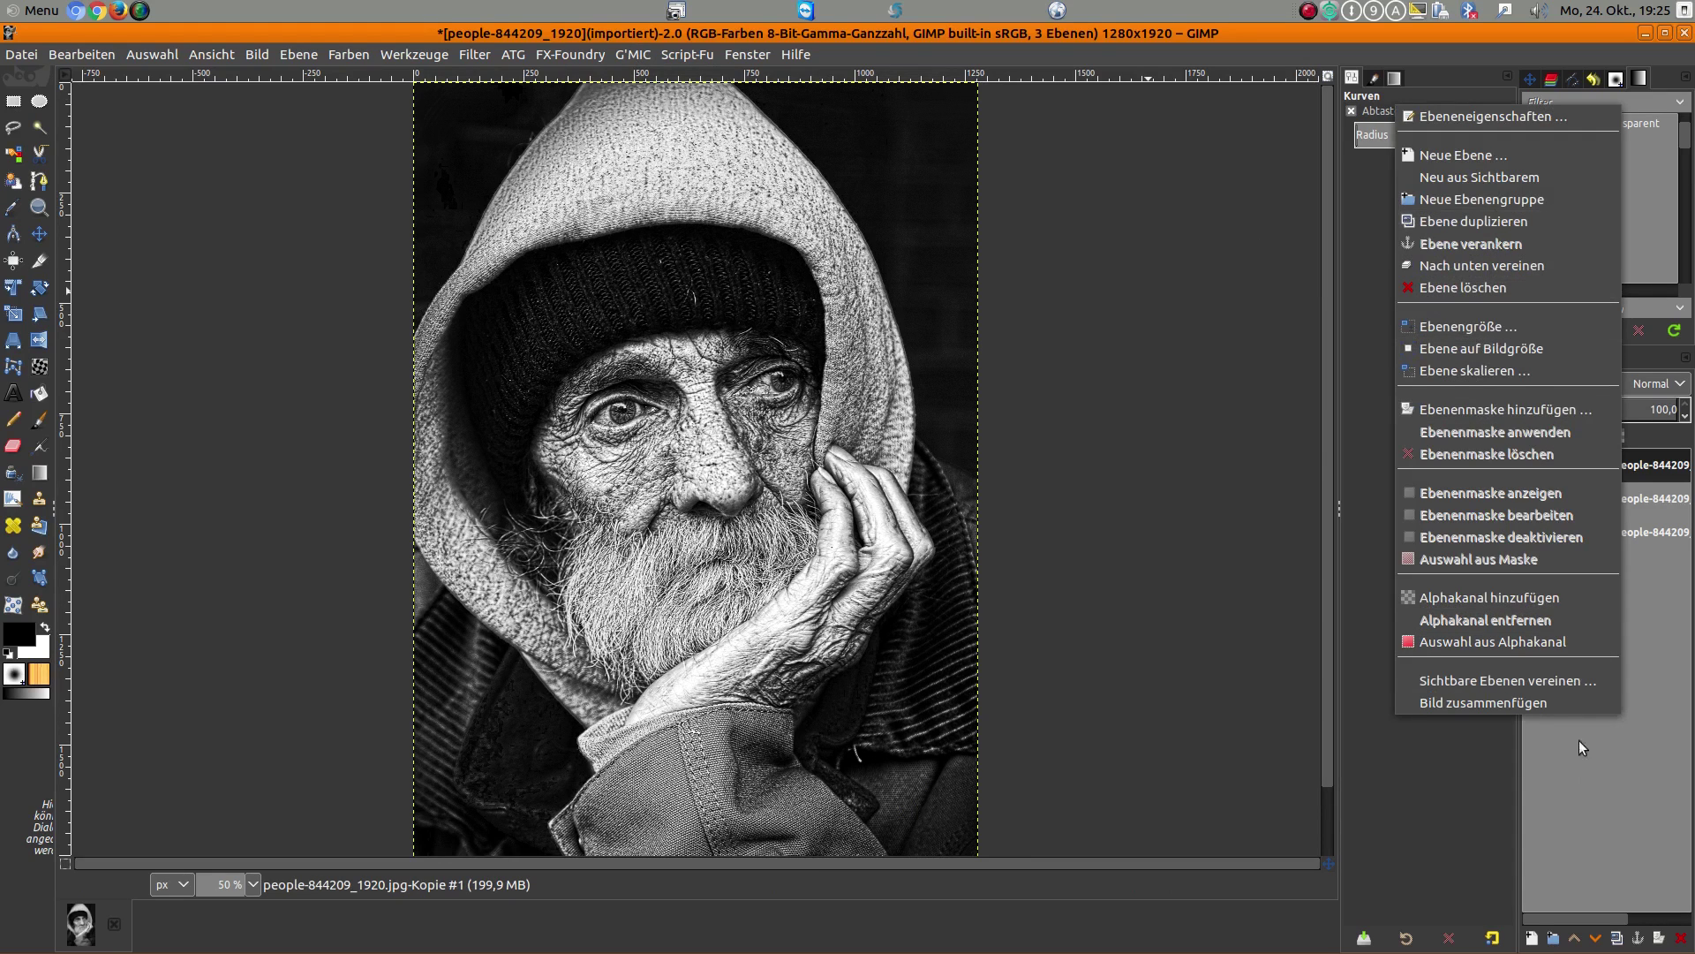
click(1613, 846)
click(1617, 939)
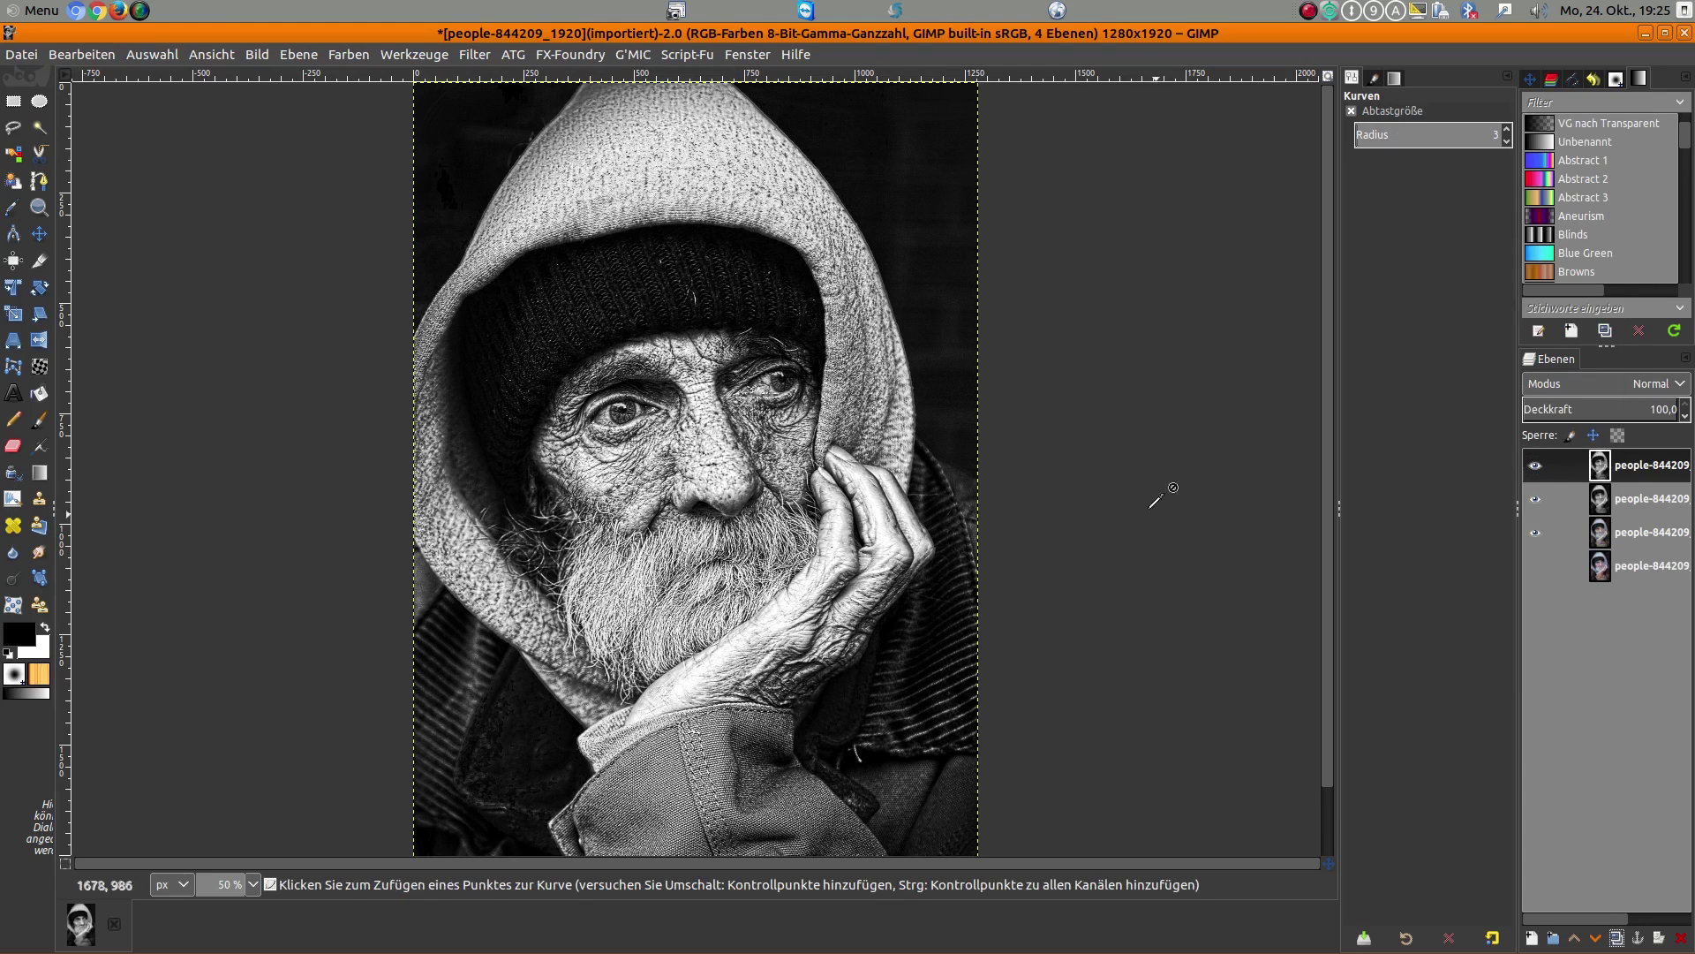
click(636, 56)
Select G'MIC's Freaky B&W filter and enlarge the preview to the whole portrait
scroll(870, 480, up, 5)
scroll(869, 466, up, 5)
scroll(867, 463, up, 2)
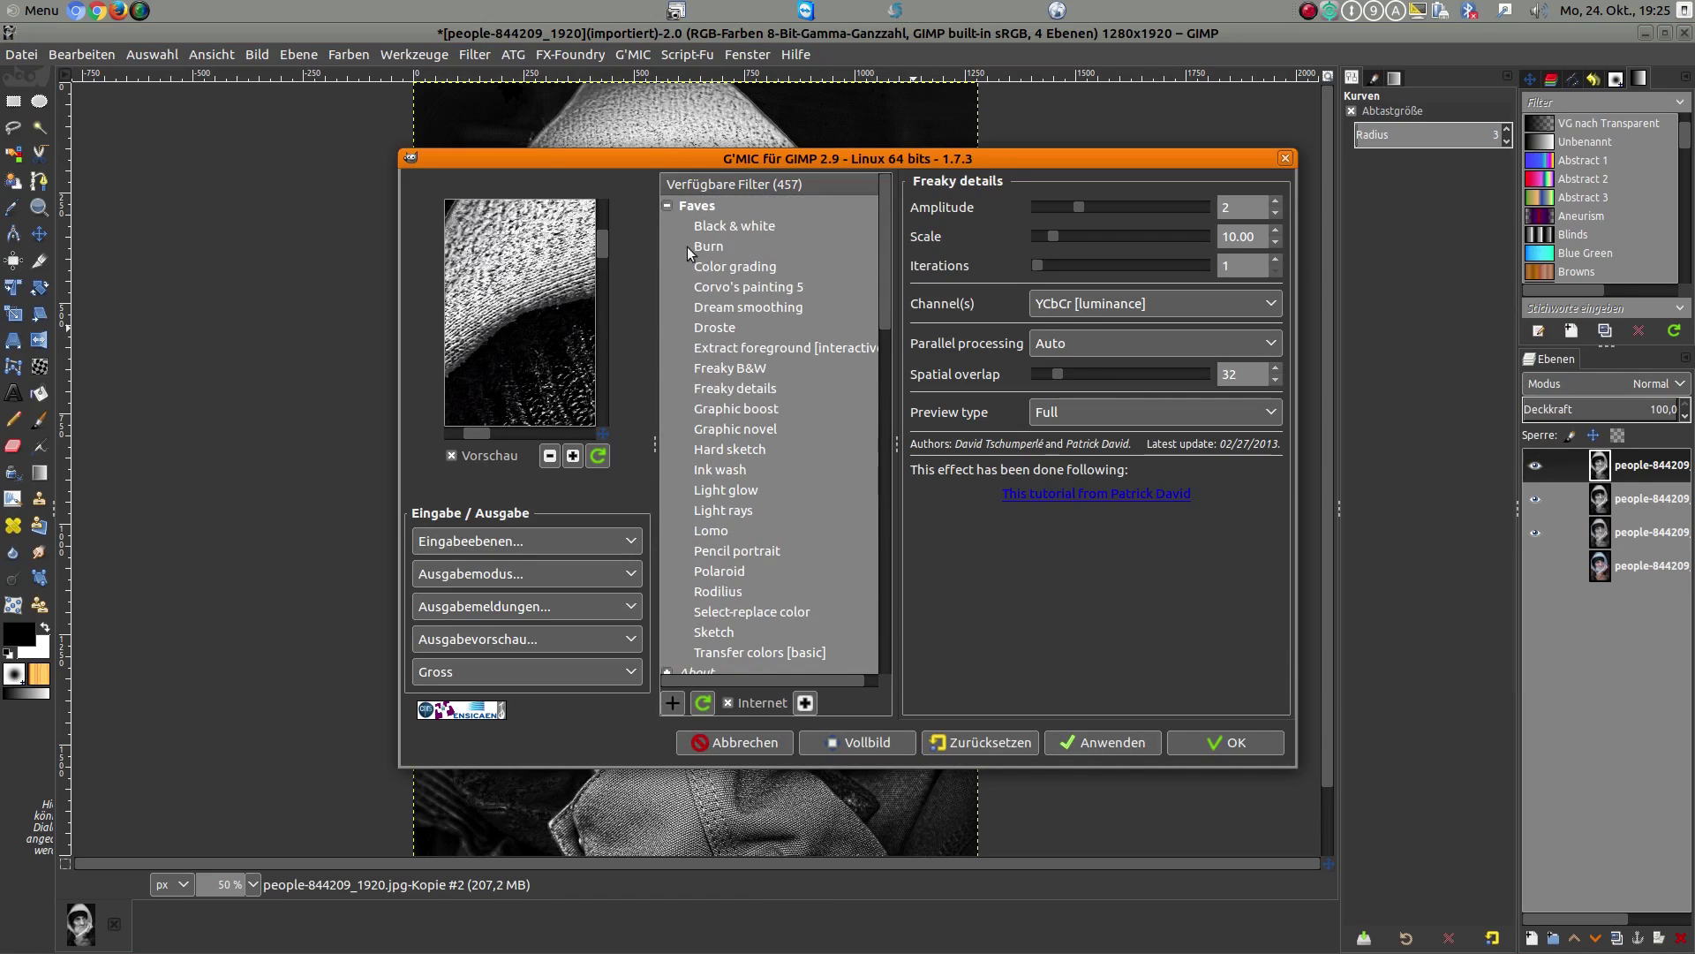
click(743, 369)
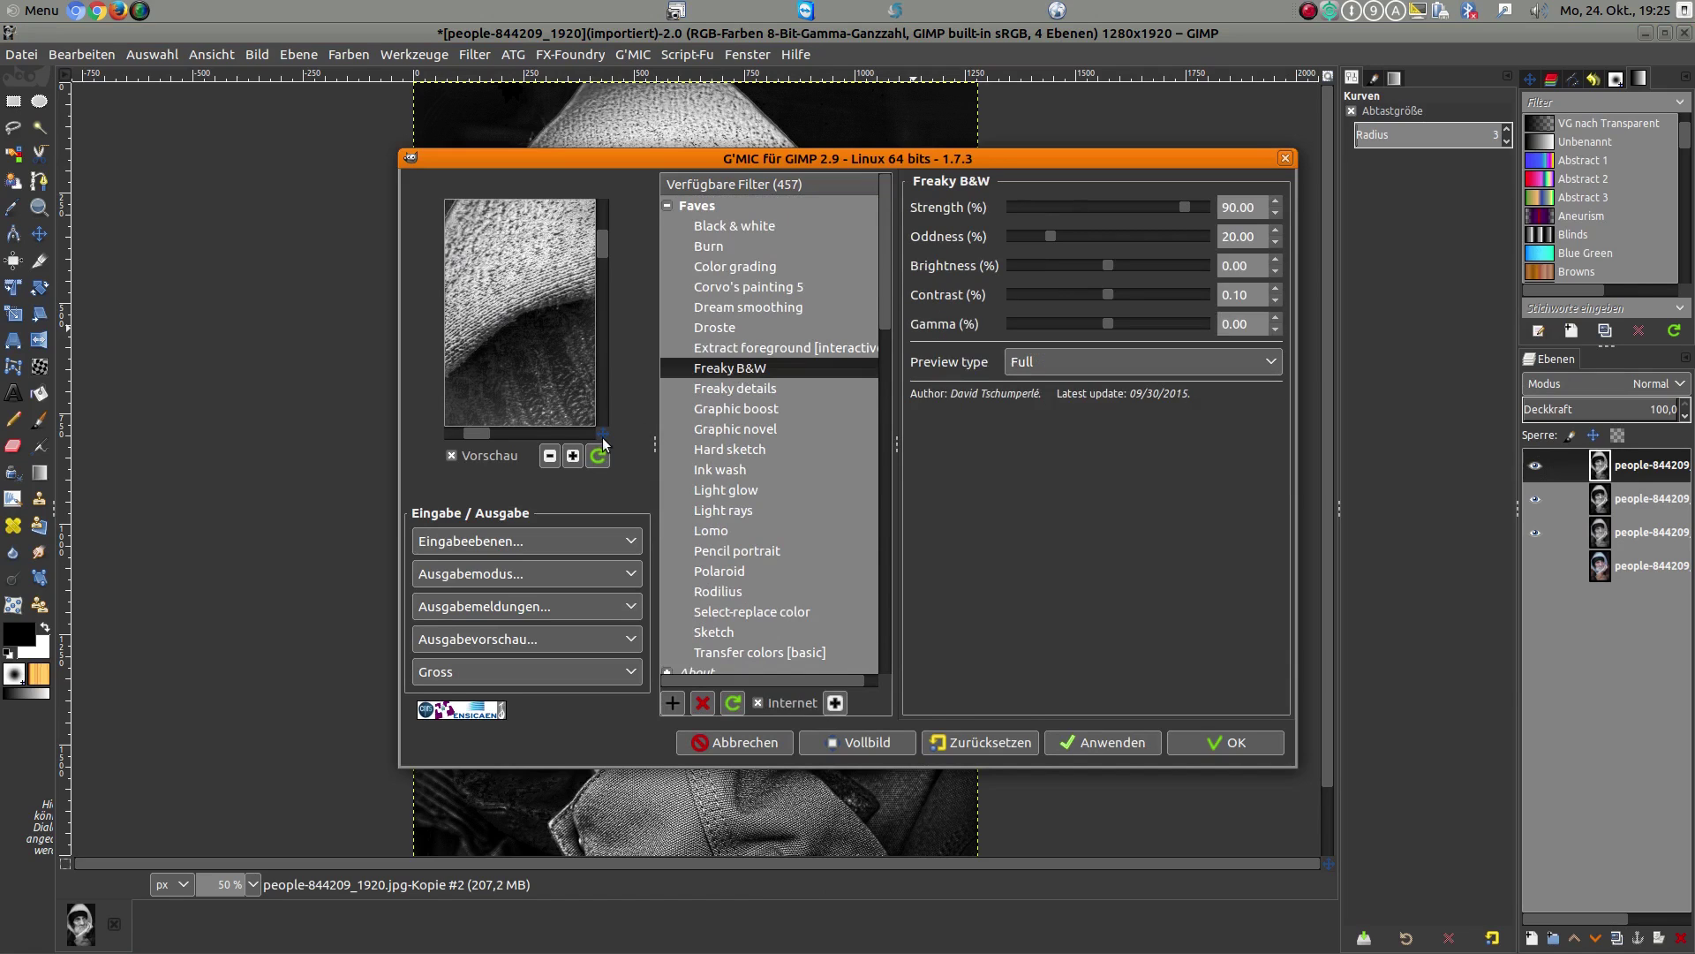
drag(606, 433, 607, 456)
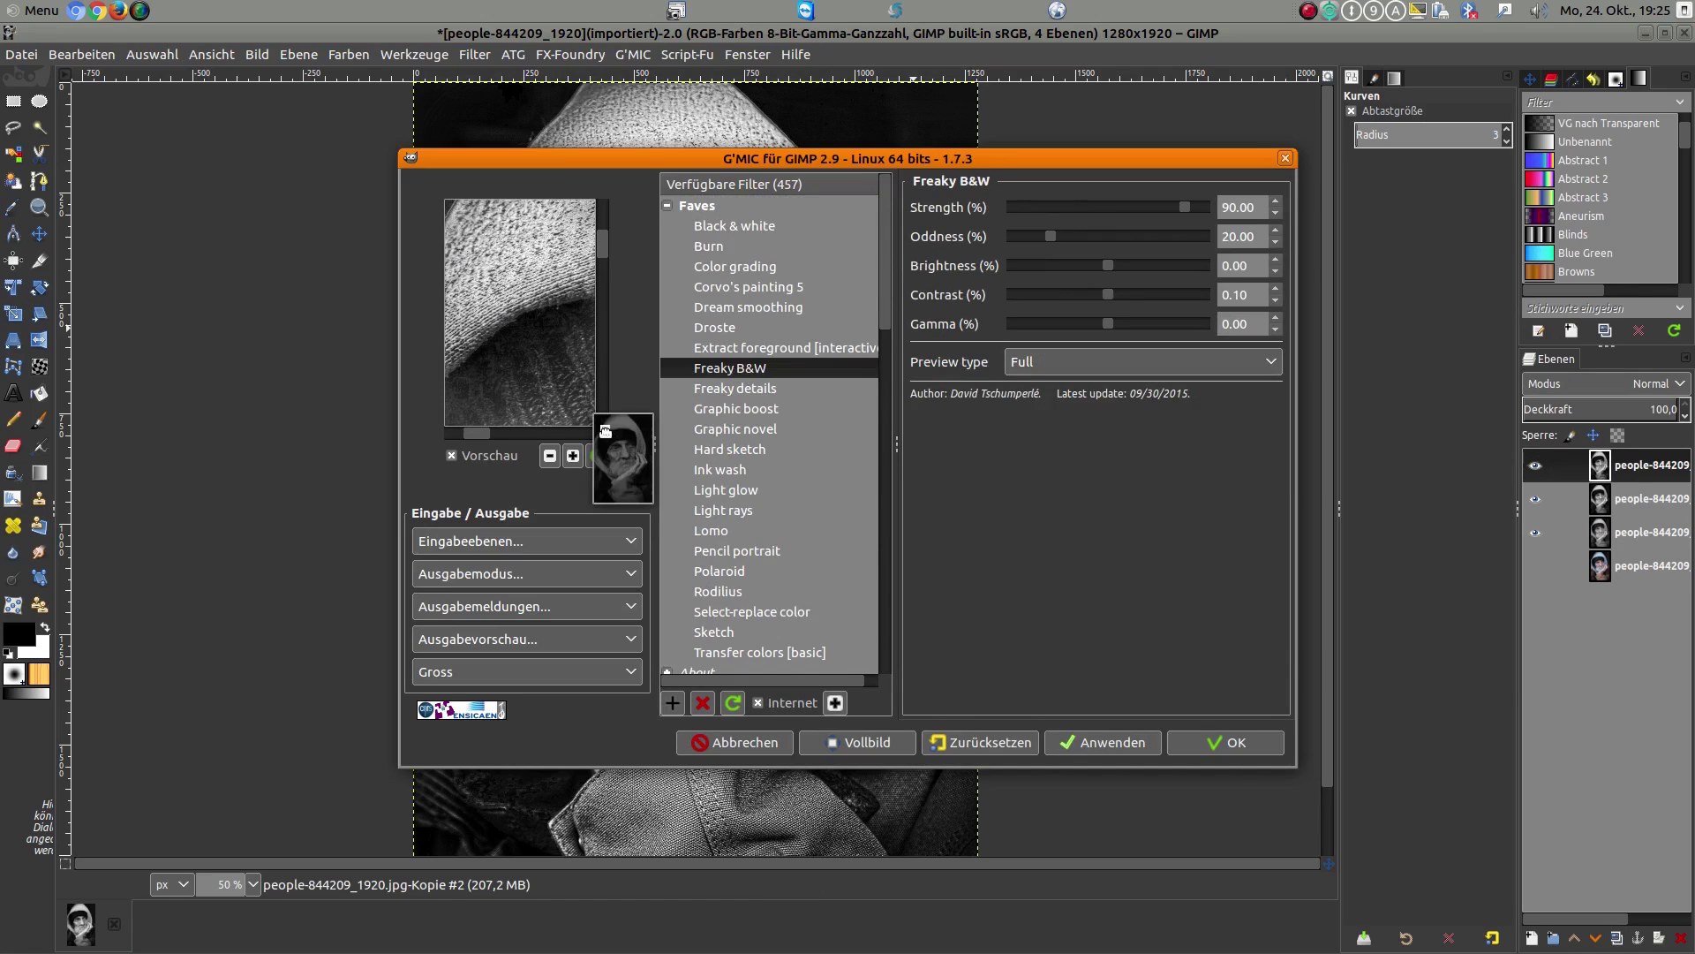
click(628, 673)
click(607, 792)
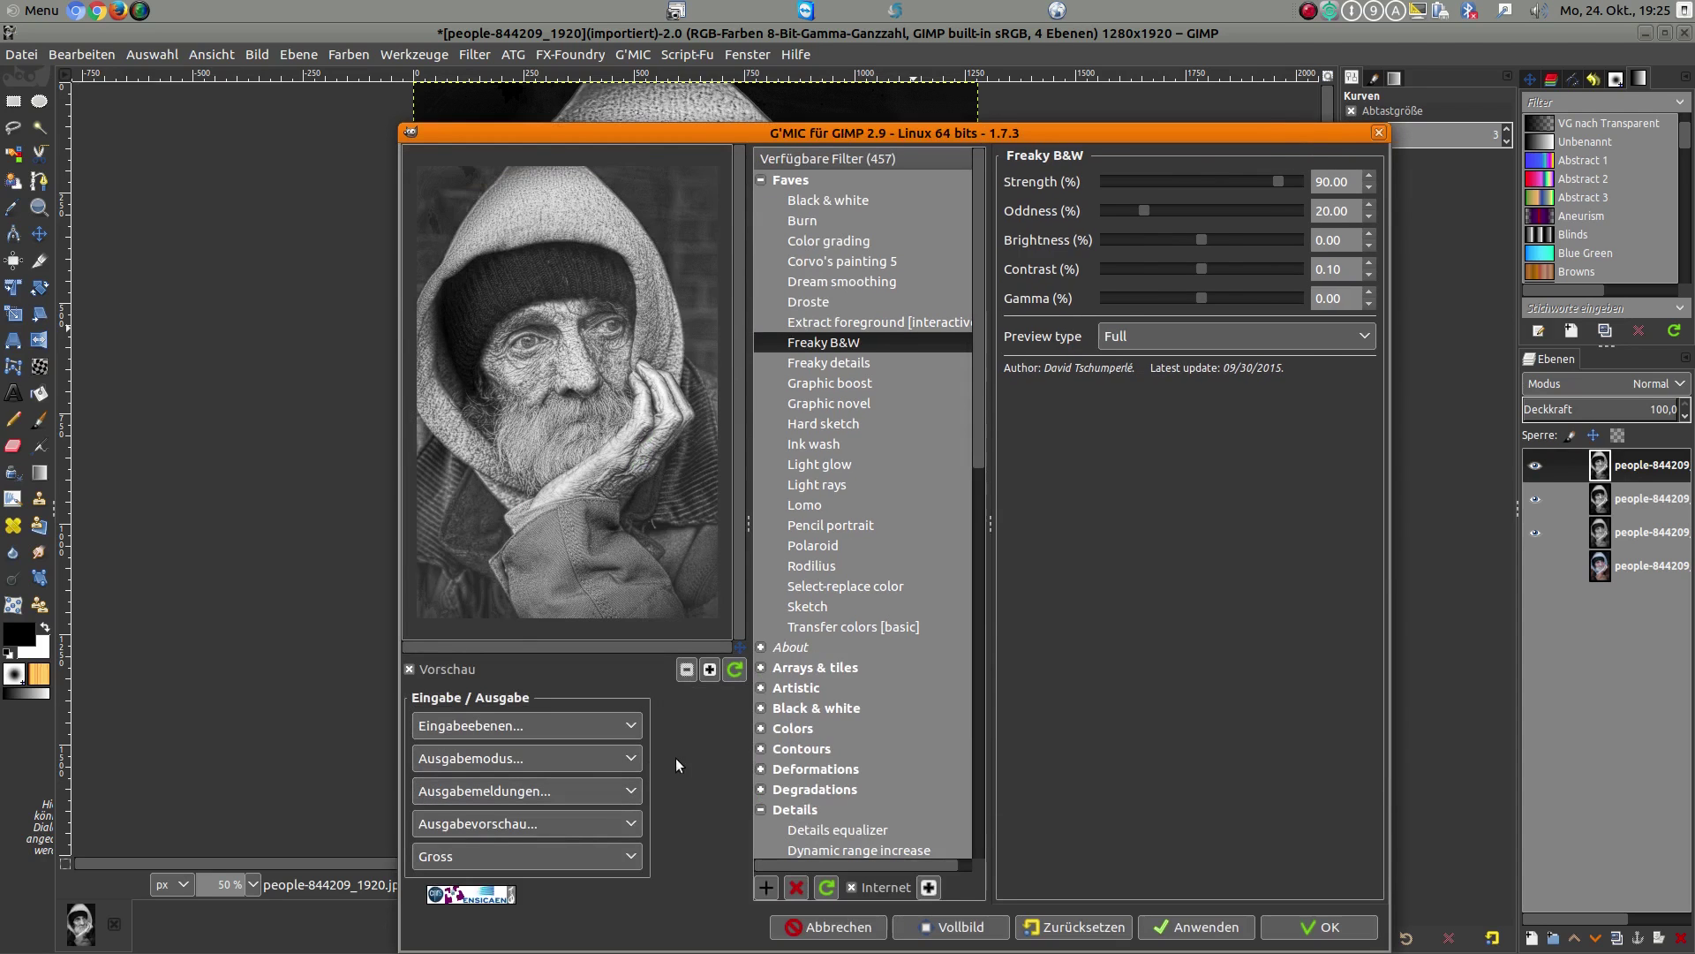
Set Freaky B&W contrast to about 21.66 and brightness to about -7.83, then apply
drag(1200, 267, 1222, 268)
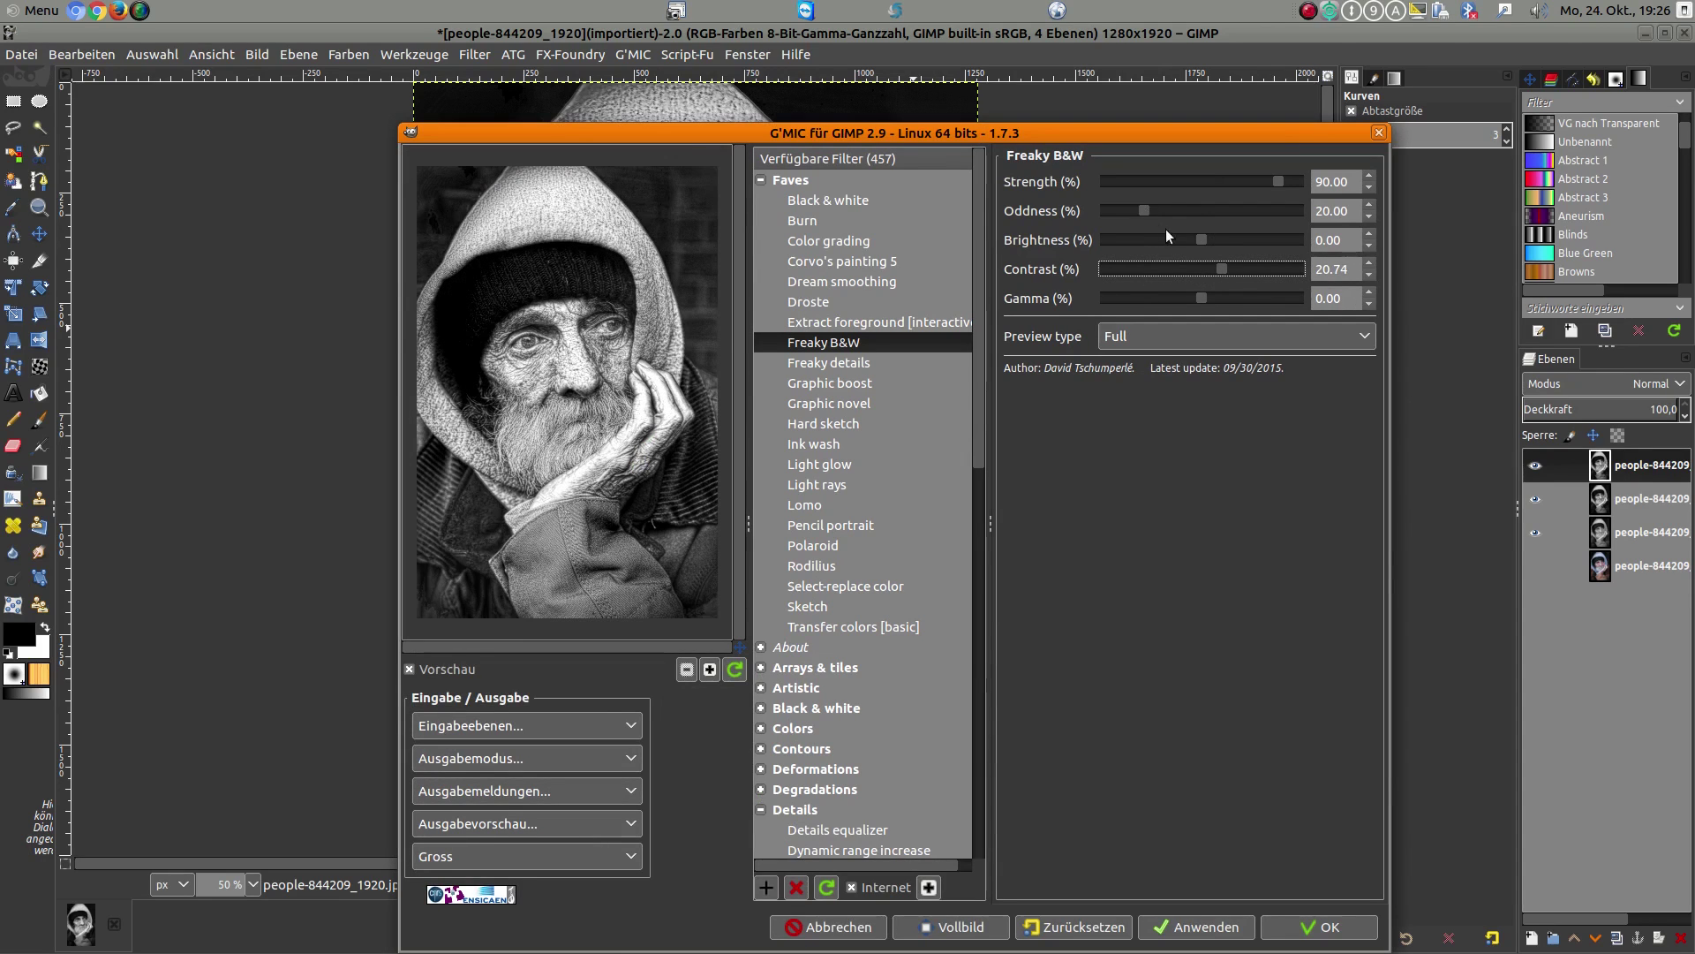
click(1197, 238)
drag(1197, 240, 1189, 243)
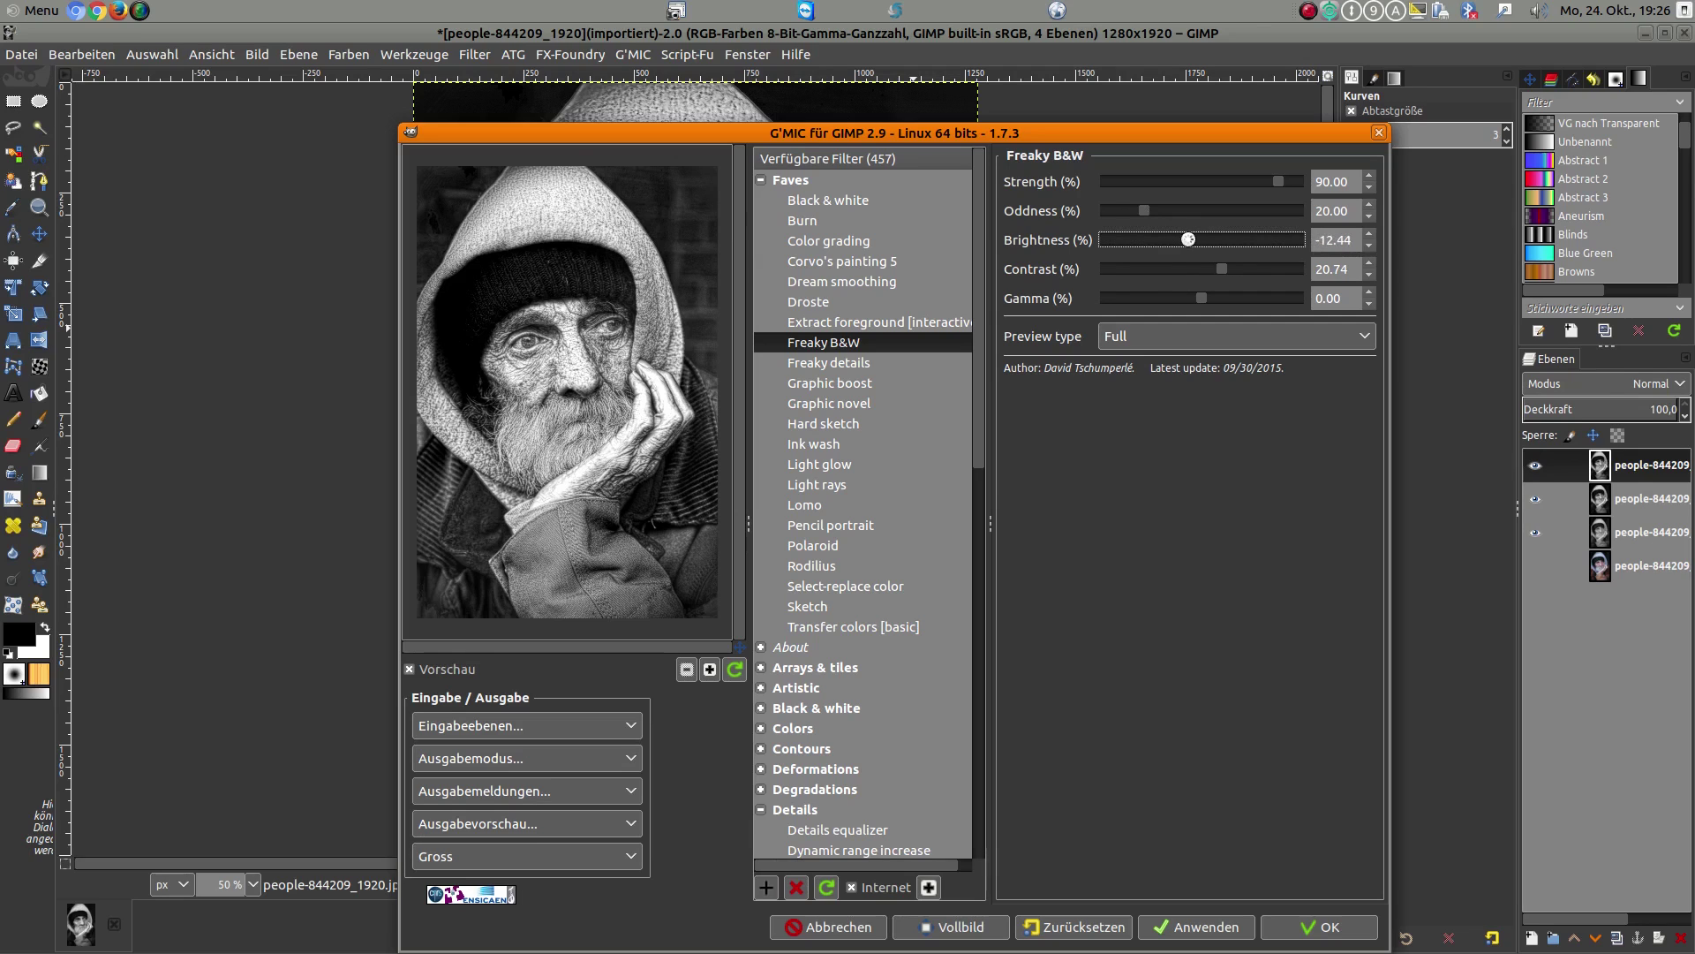
click(1227, 267)
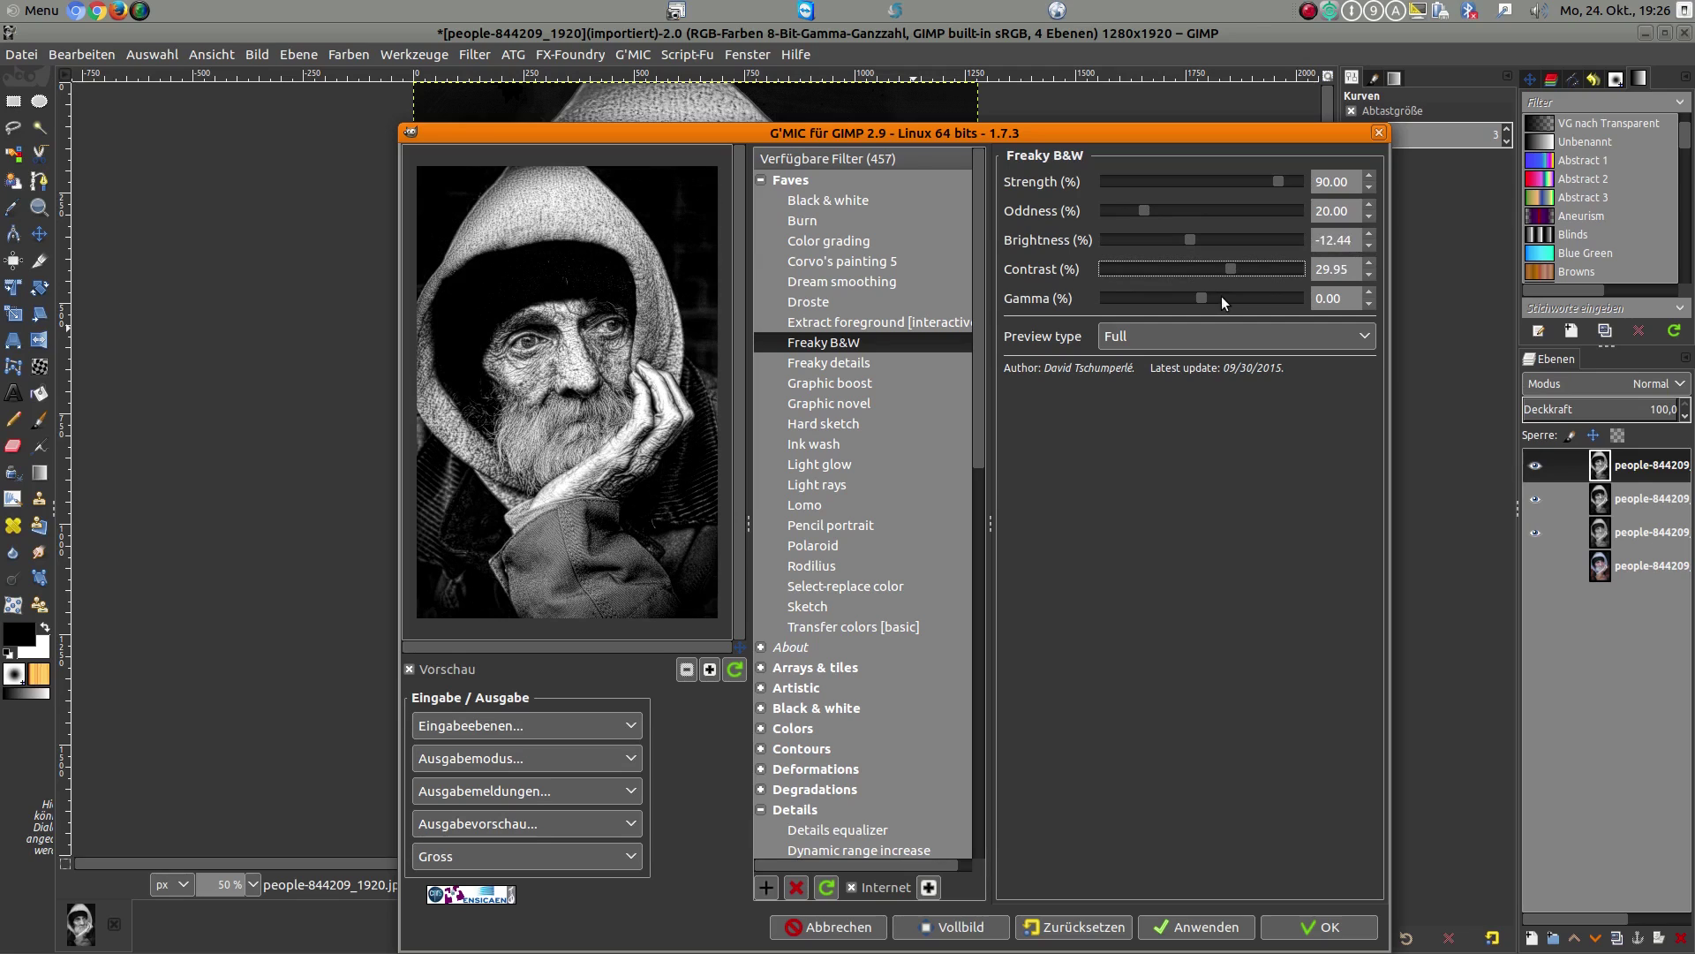
drag(1224, 268, 1196, 238)
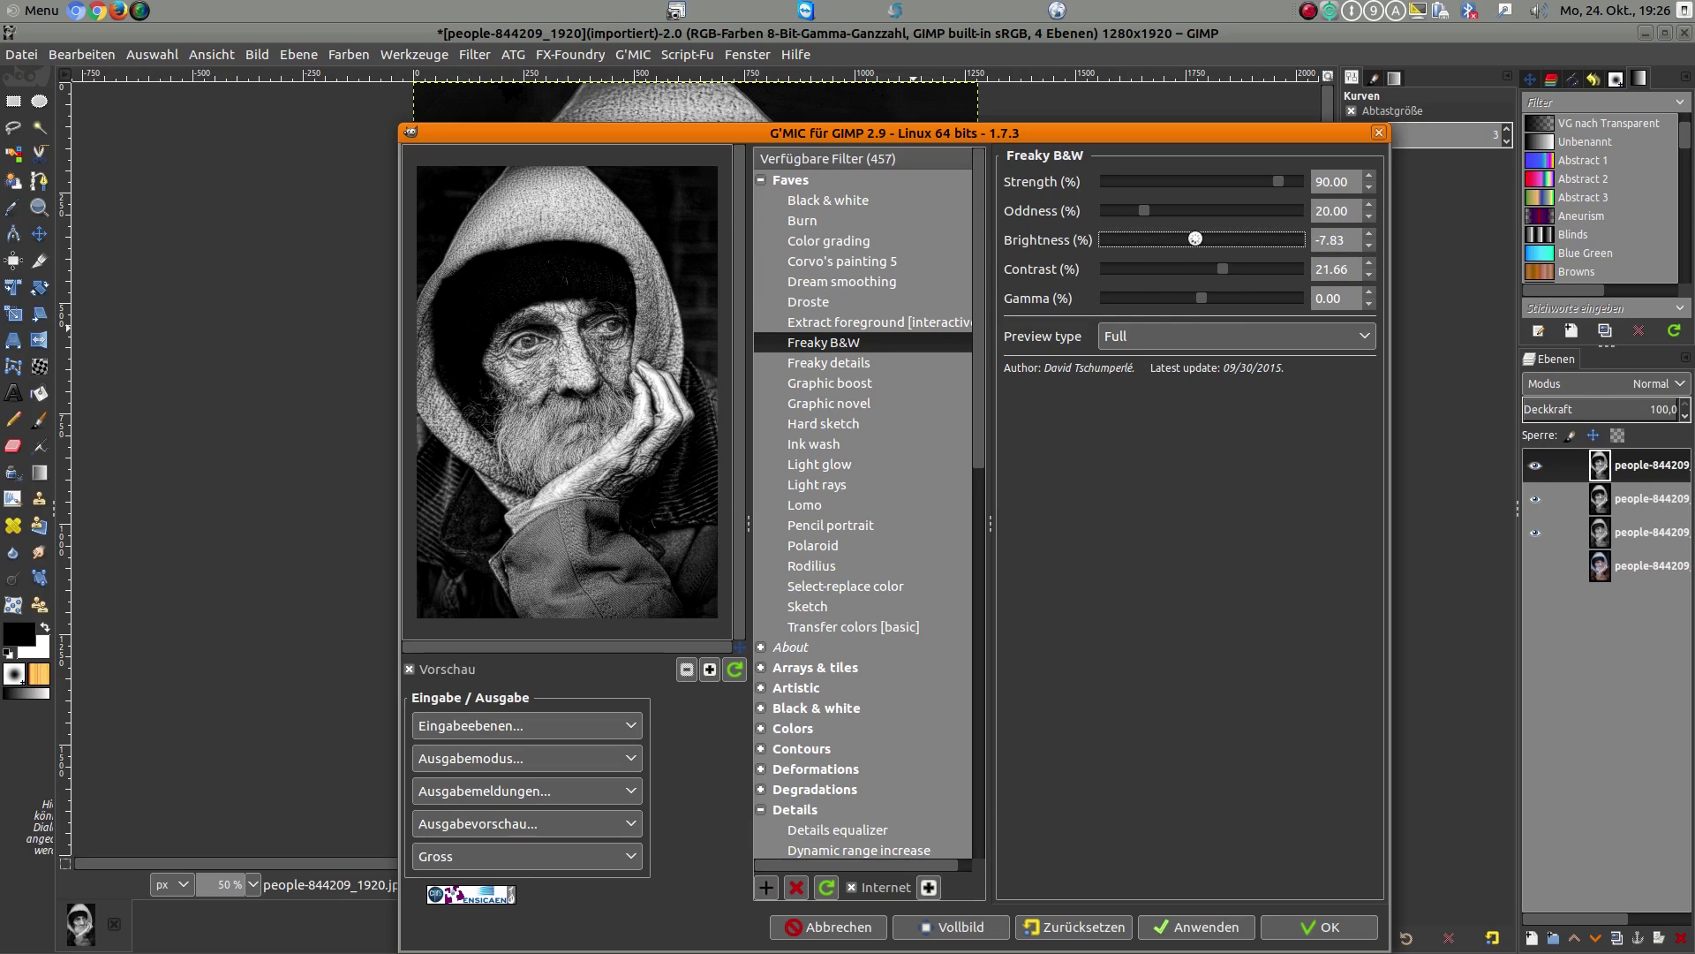
click(1289, 929)
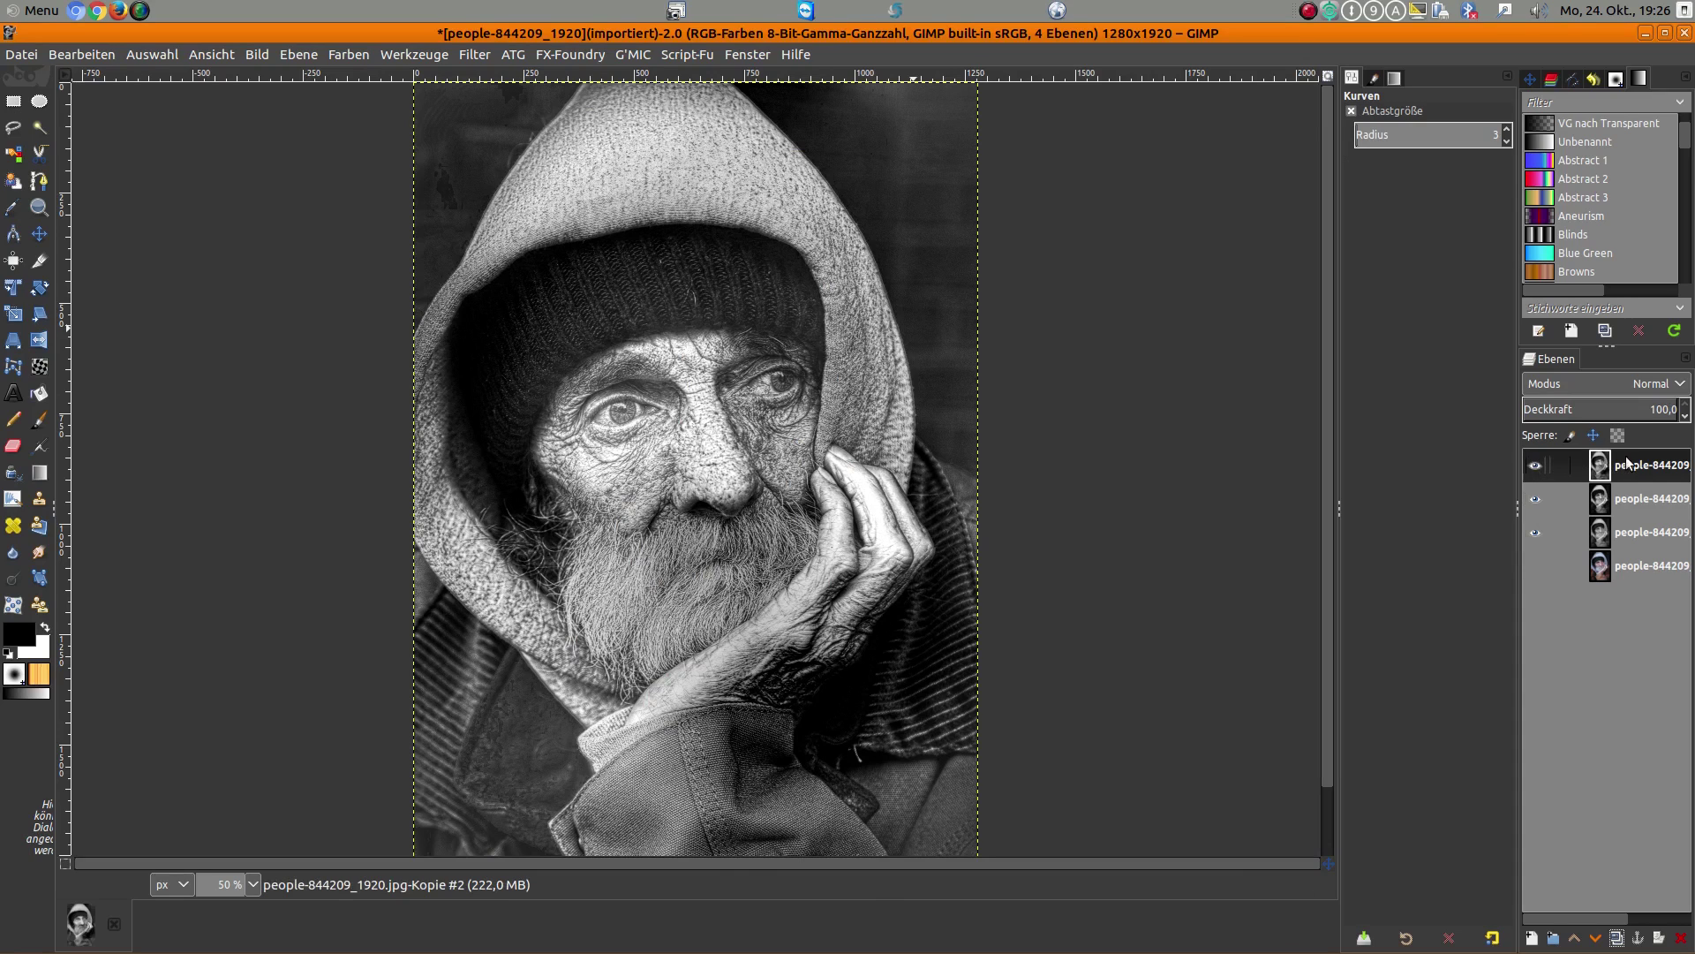
Hide the top and second layers to compare against the layers beneath
click(1537, 465)
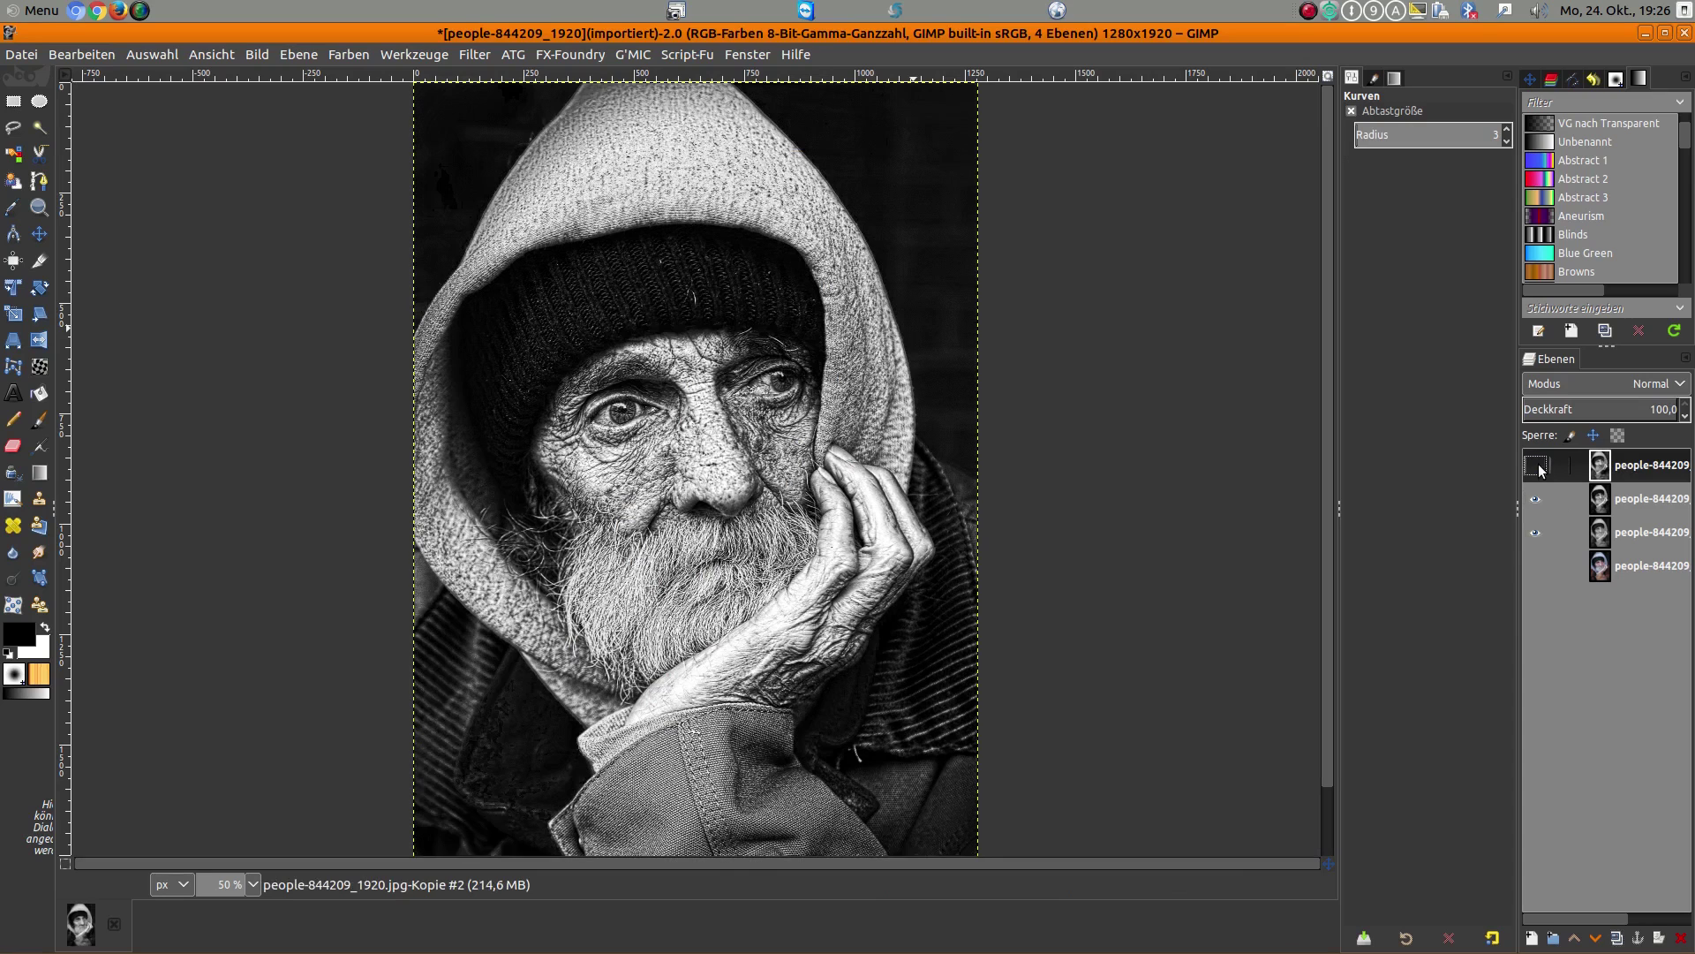
click(1536, 500)
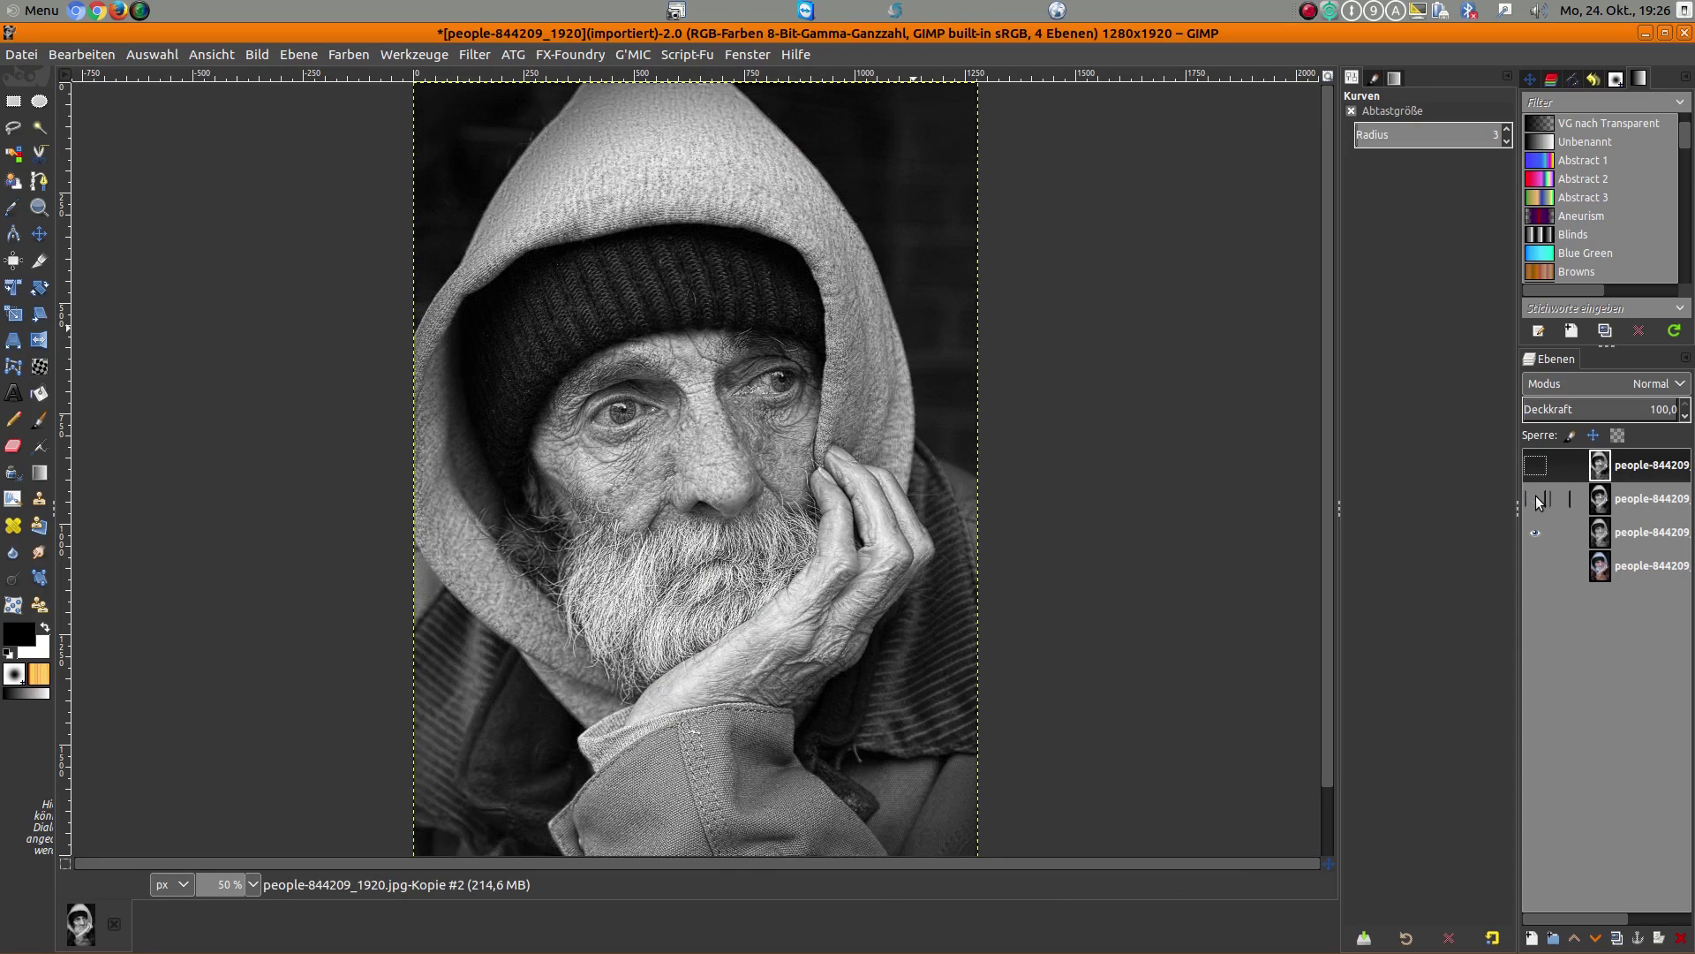